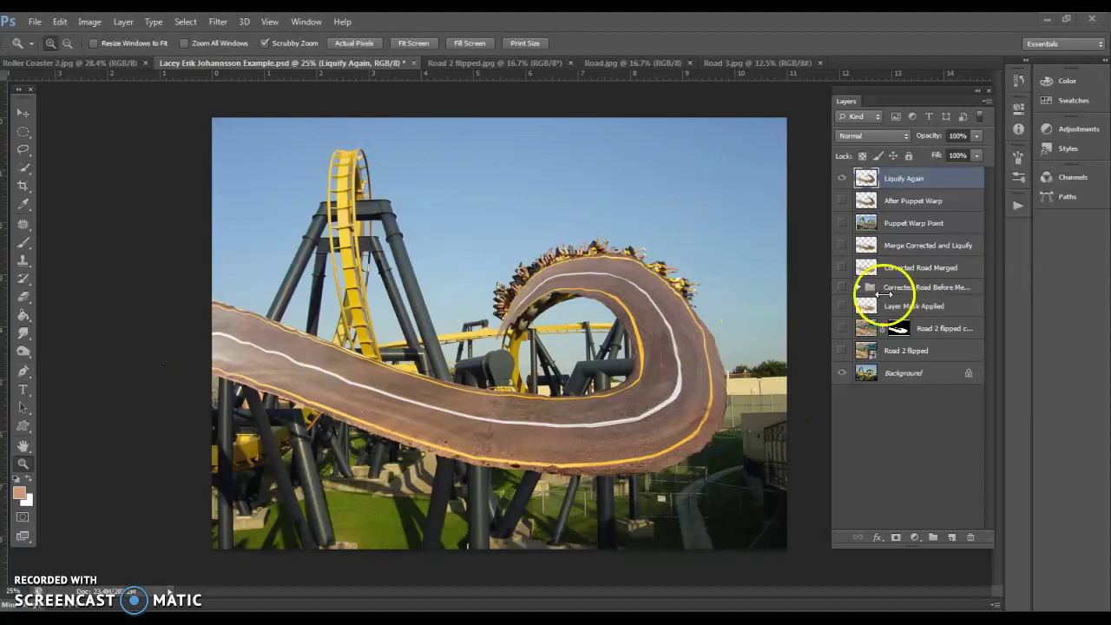
- Compare the Liquify Again and Road 2 flipped layers with the original coaster photo, leaving only the Background layer visible
{"action": "left_click", "coordinate": [840, 177]}
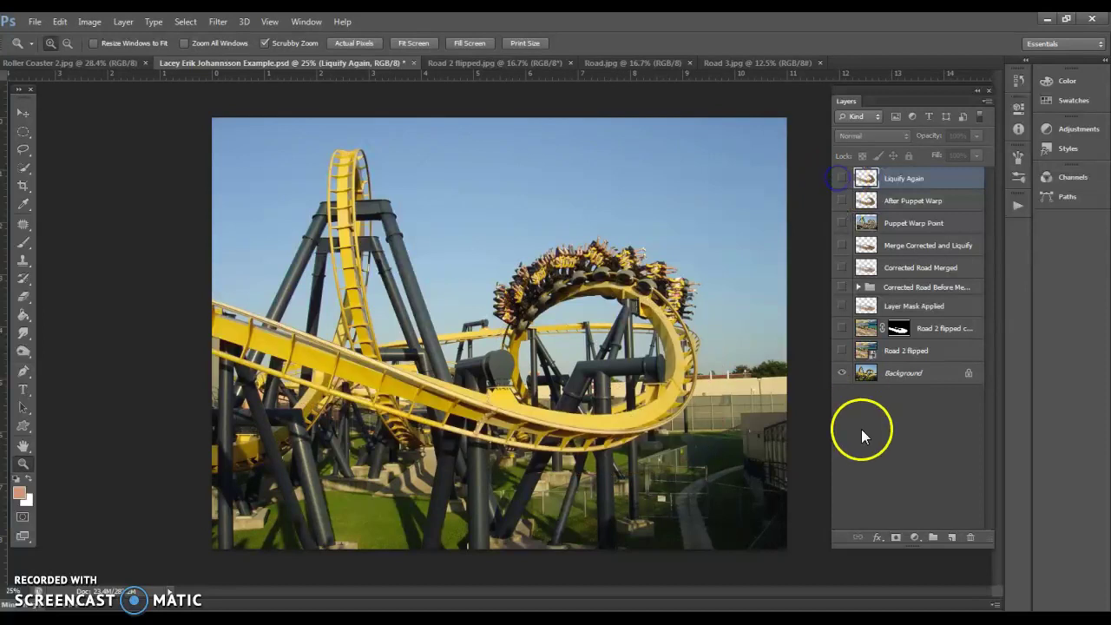
{"action": "left_click", "coordinate": [841, 350]}
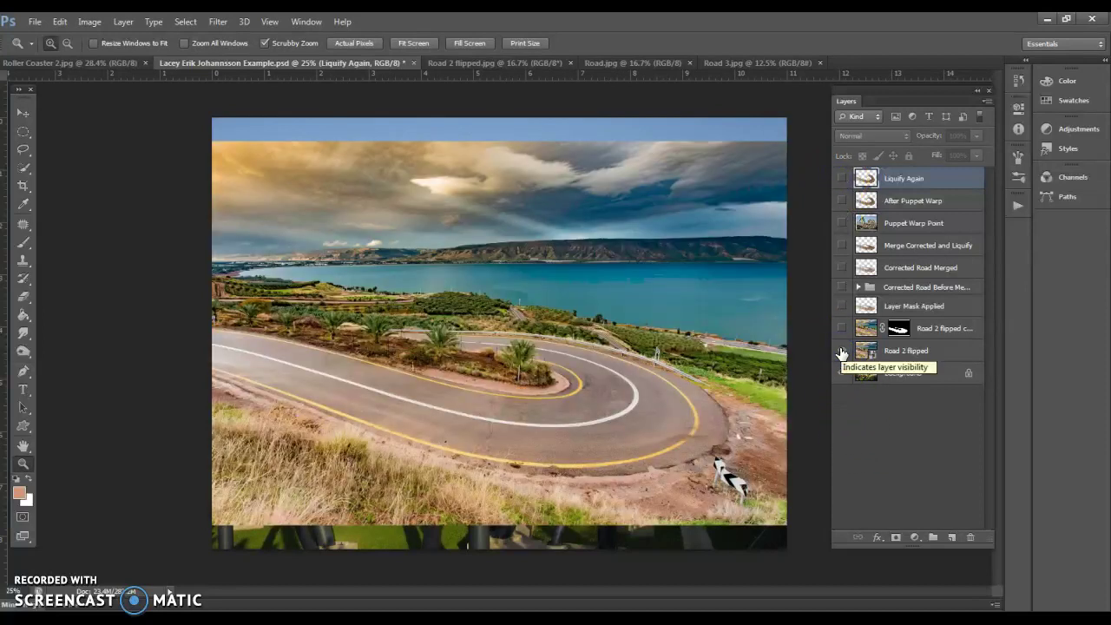
{"action": "left_click", "coordinate": [841, 350]}
{"action": "left_click", "coordinate": [841, 178]}
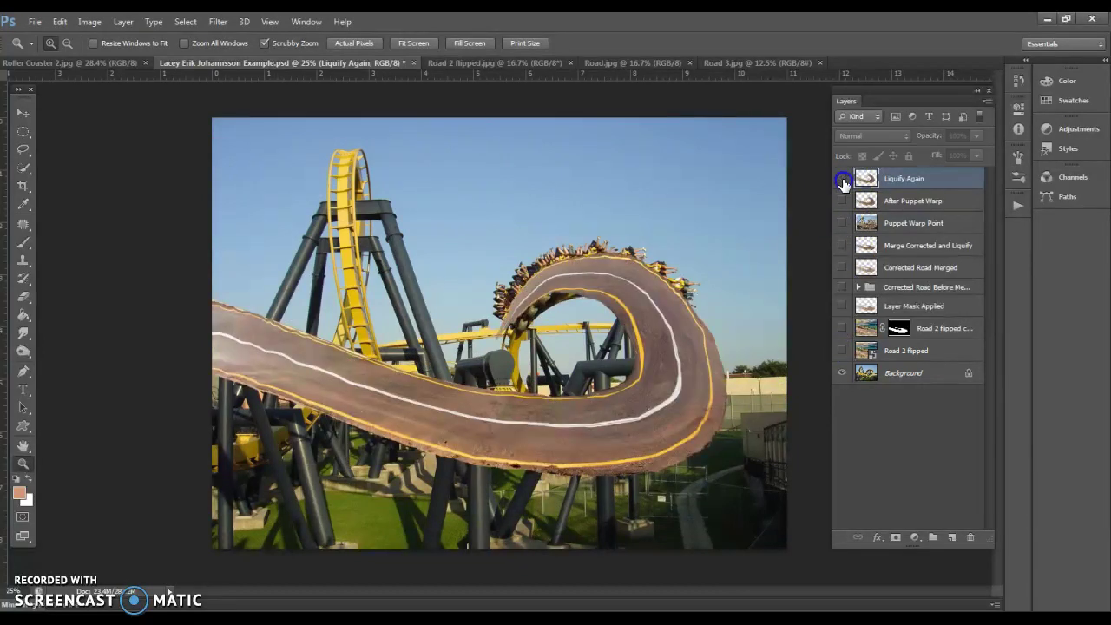
{"action": "left_click", "coordinate": [841, 178]}
- Check the image size and resolution of Roller Coaster 2.jpg without changing them
{"action": "left_click", "coordinate": [58, 67]}
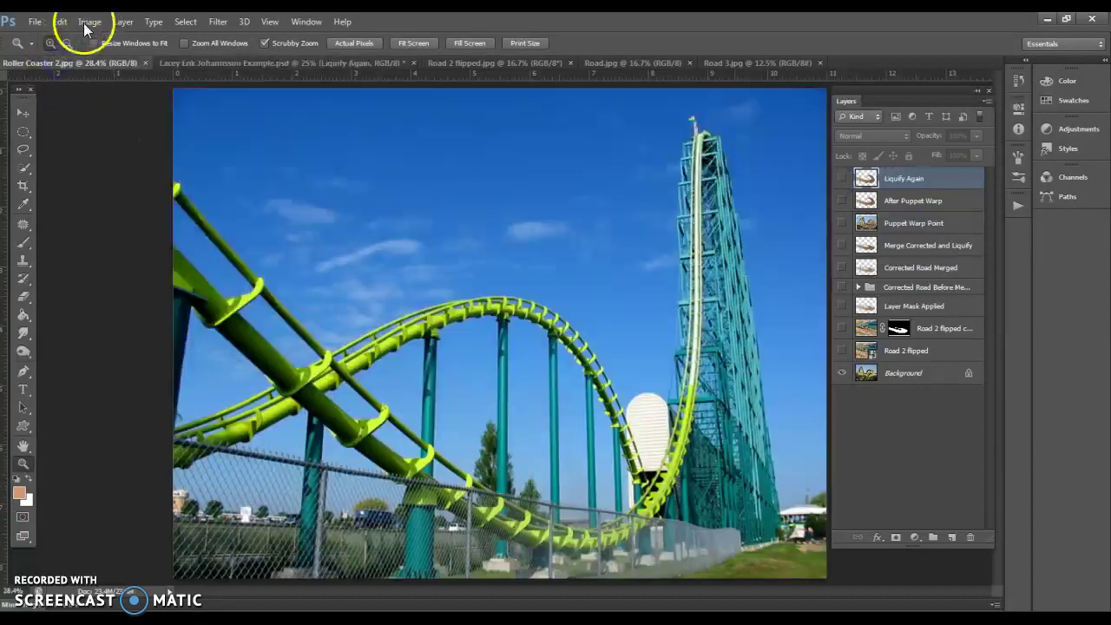
{"action": "left_click", "coordinate": [89, 21]}
{"action": "left_click", "coordinate": [98, 128]}
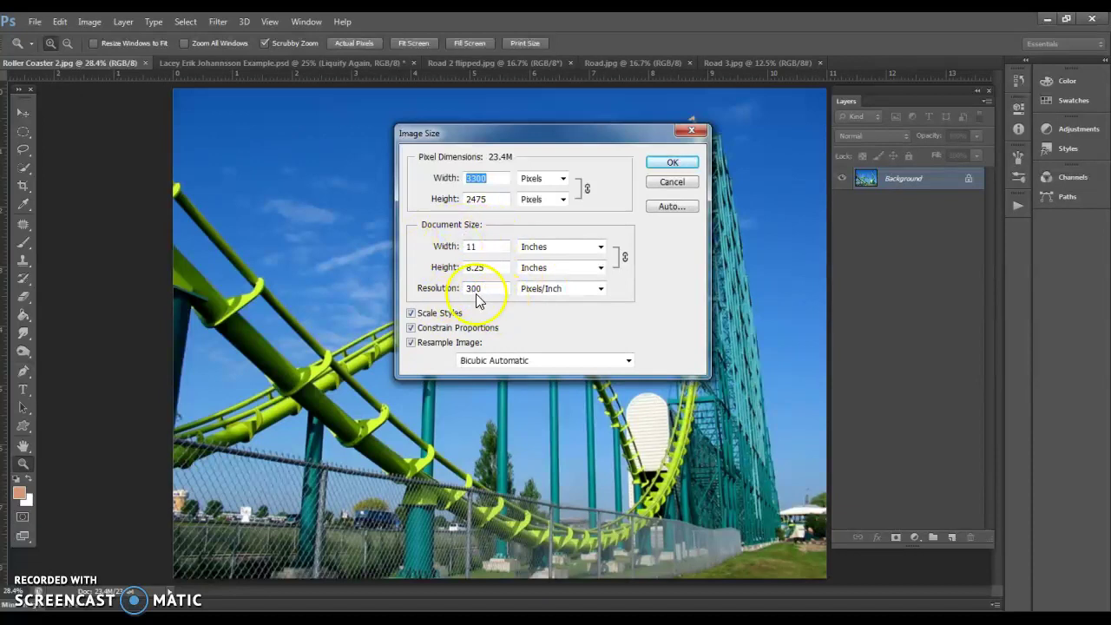
{"action": "left_click", "coordinate": [671, 182]}
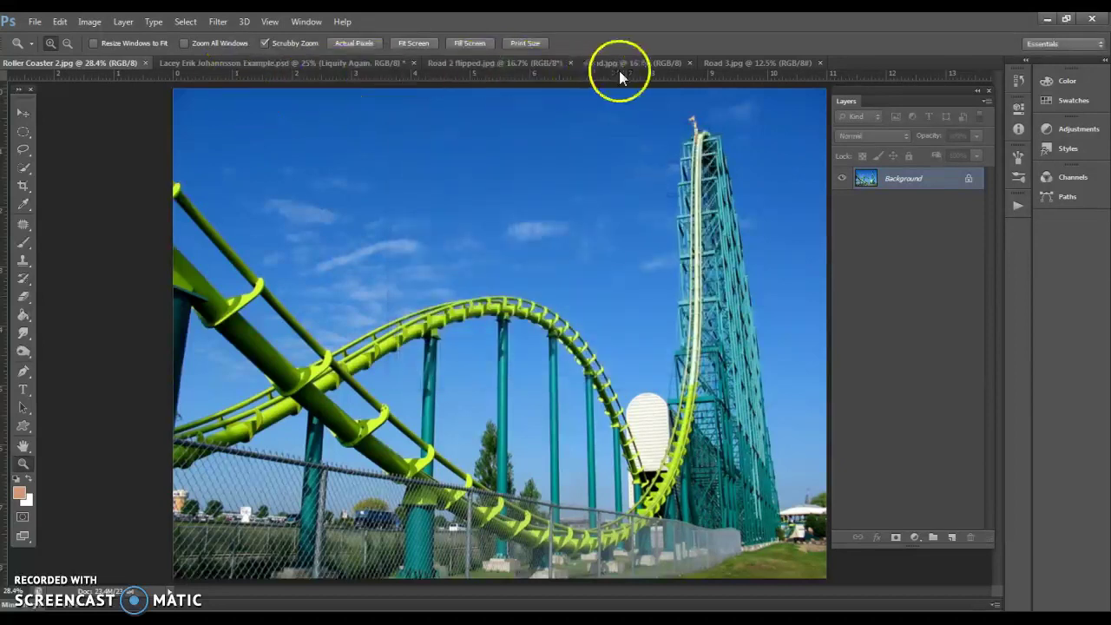
- Look through the open road and roller coaster photos, including Road 3.jpg and Road 2 flipped.jpg, and return to the example PSD
{"action": "left_click", "coordinate": [480, 64]}
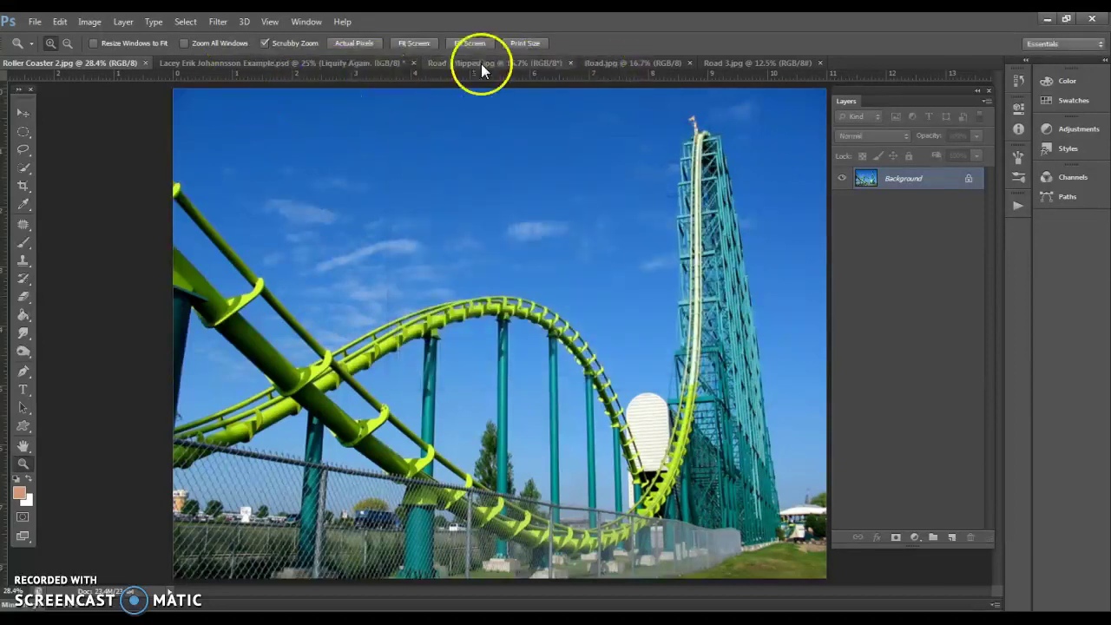
{"action": "left_click", "coordinate": [613, 62]}
{"action": "left_click", "coordinate": [711, 62]}
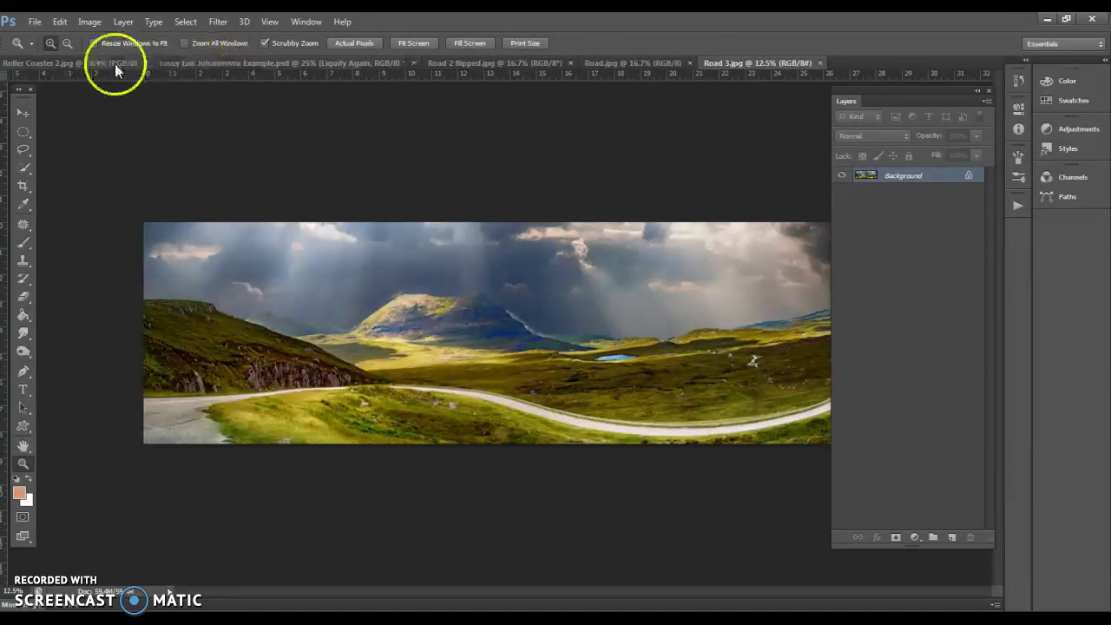
{"action": "left_click", "coordinate": [61, 63]}
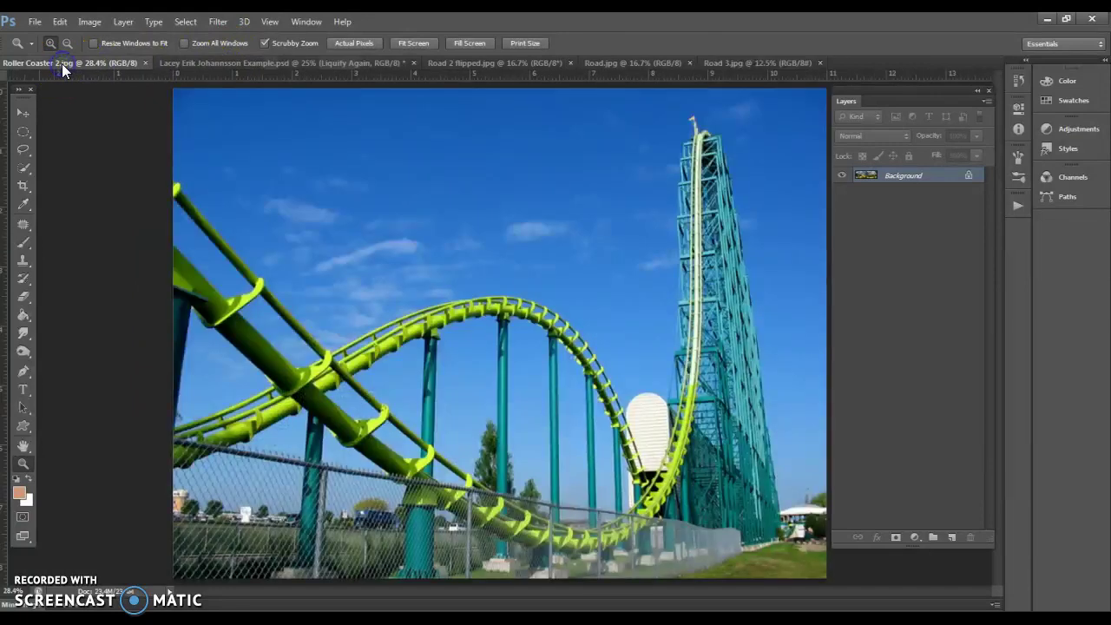
{"action": "left_click", "coordinate": [206, 61]}
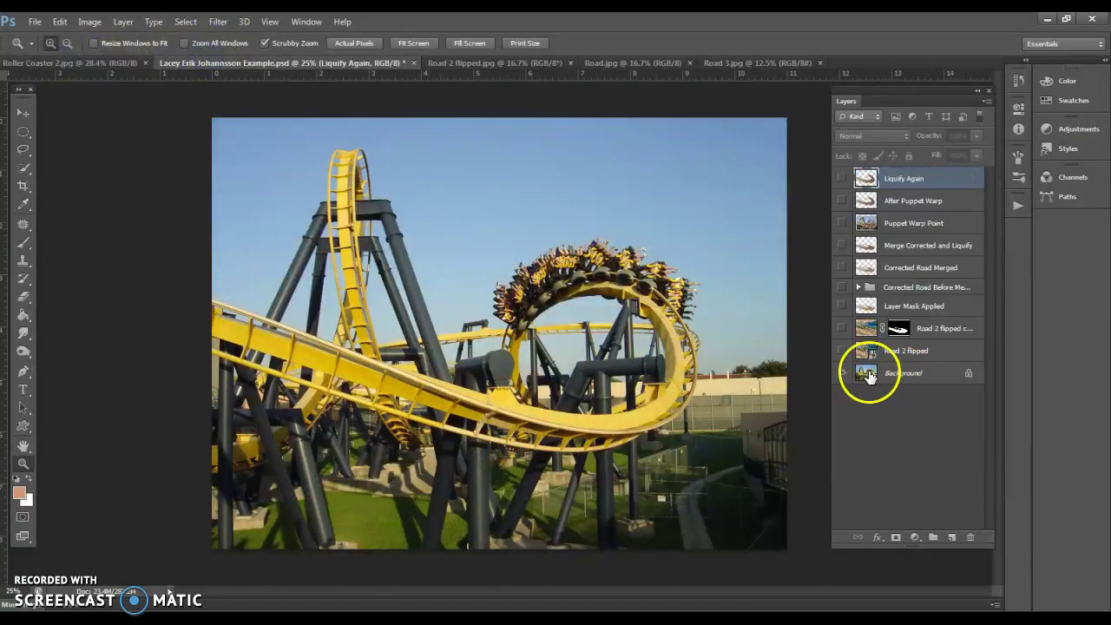
{"action": "left_click", "coordinate": [474, 63]}
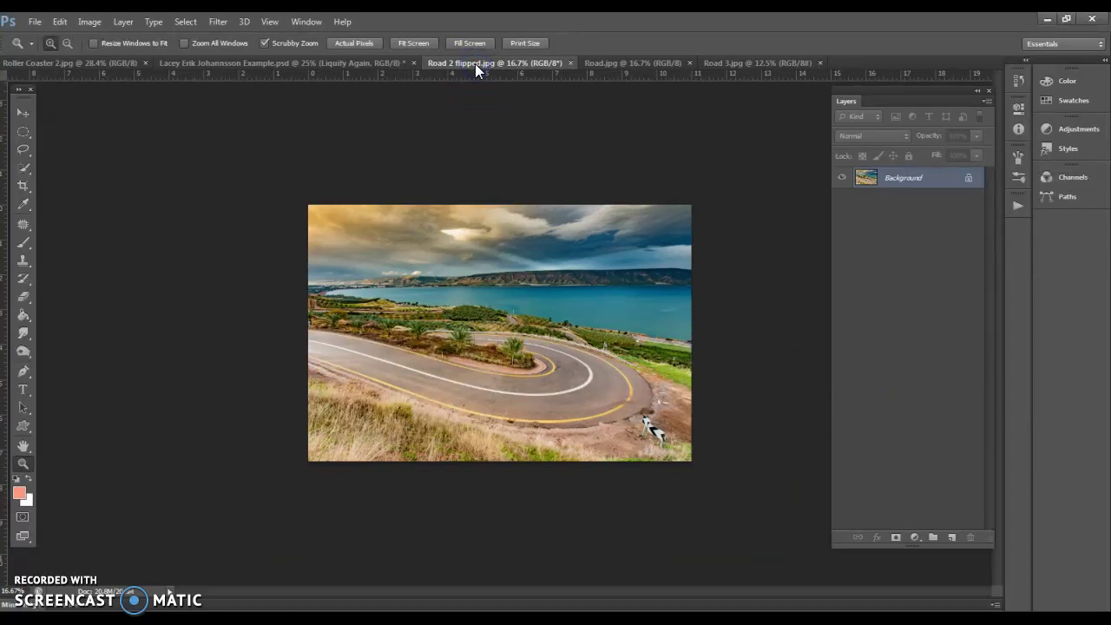
{"action": "left_click", "coordinate": [306, 65]}
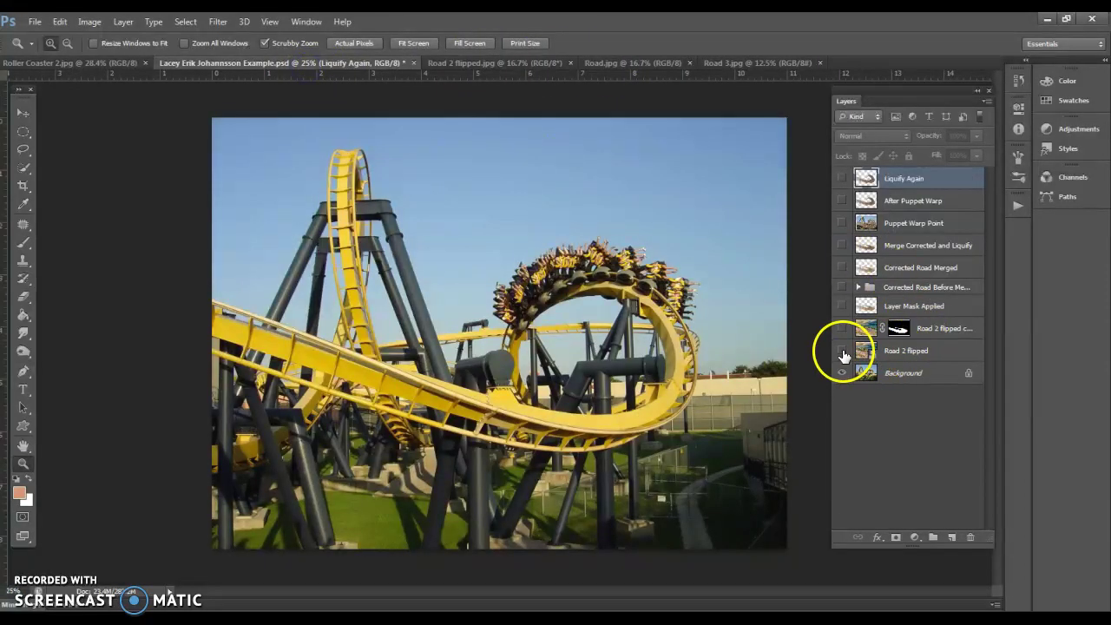
- Preview the Road 2 flipped layer over the roller coaster to compare the road's curve with the track
{"action": "left_click", "coordinate": [842, 351]}
{"action": "left_click", "coordinate": [387, 100]}
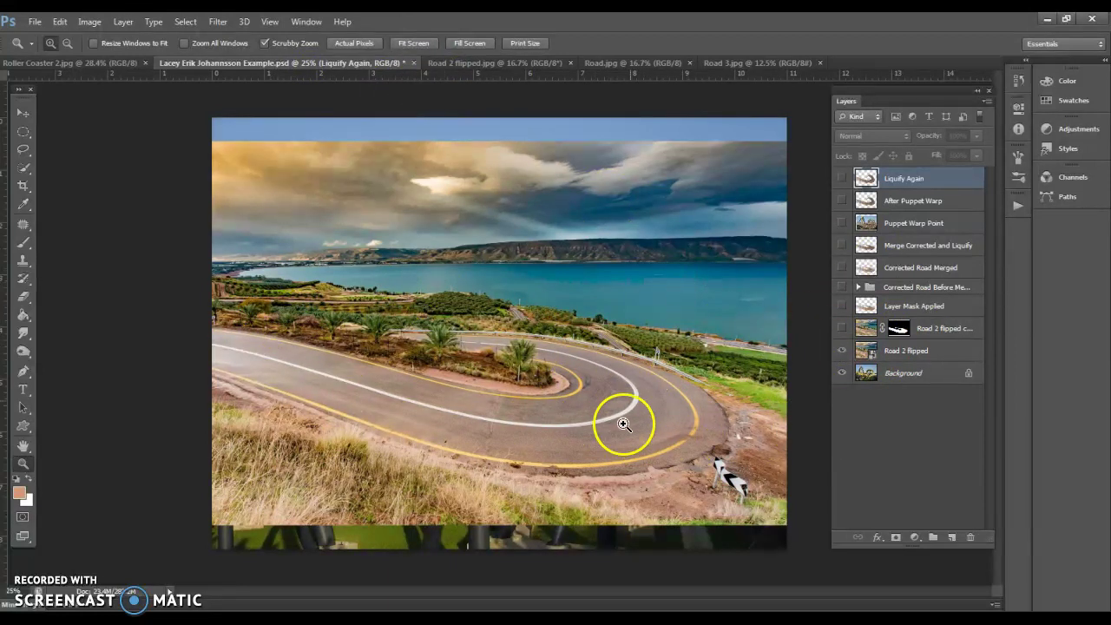
{"action": "left_click", "coordinate": [841, 352]}
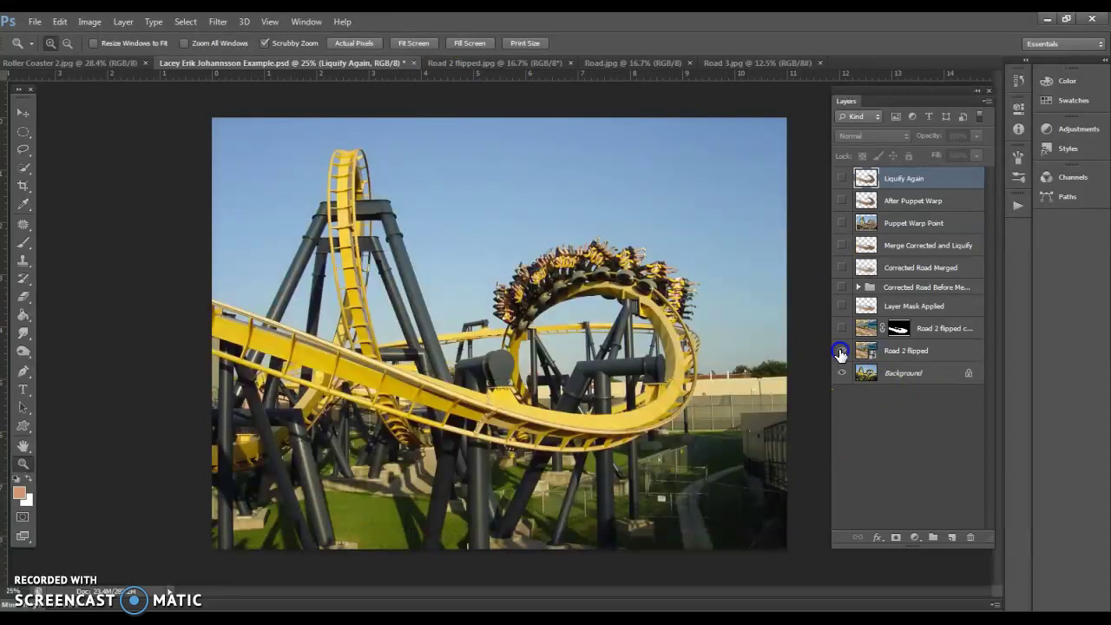
{"action": "left_click", "coordinate": [841, 352]}
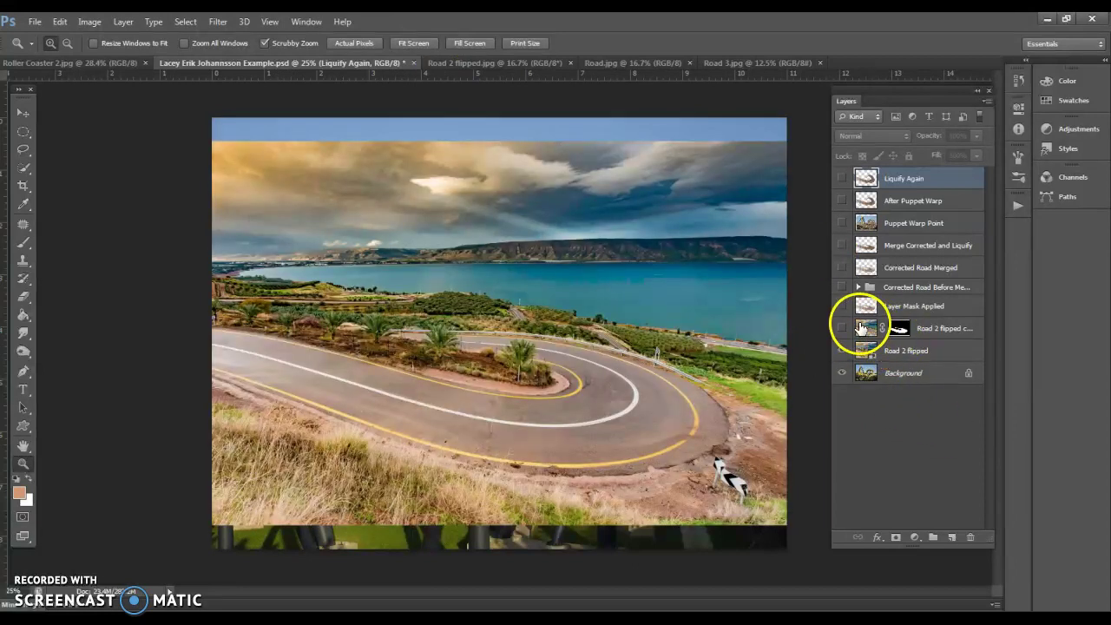
- Show the masked Road 2 flipped copy layer over the coaster and hide the Road 2 flipped layer
{"action": "left_click", "coordinate": [840, 329]}
{"action": "left_click", "coordinate": [842, 328]}
{"action": "left_click", "coordinate": [841, 350]}
{"action": "left_click", "coordinate": [841, 351]}
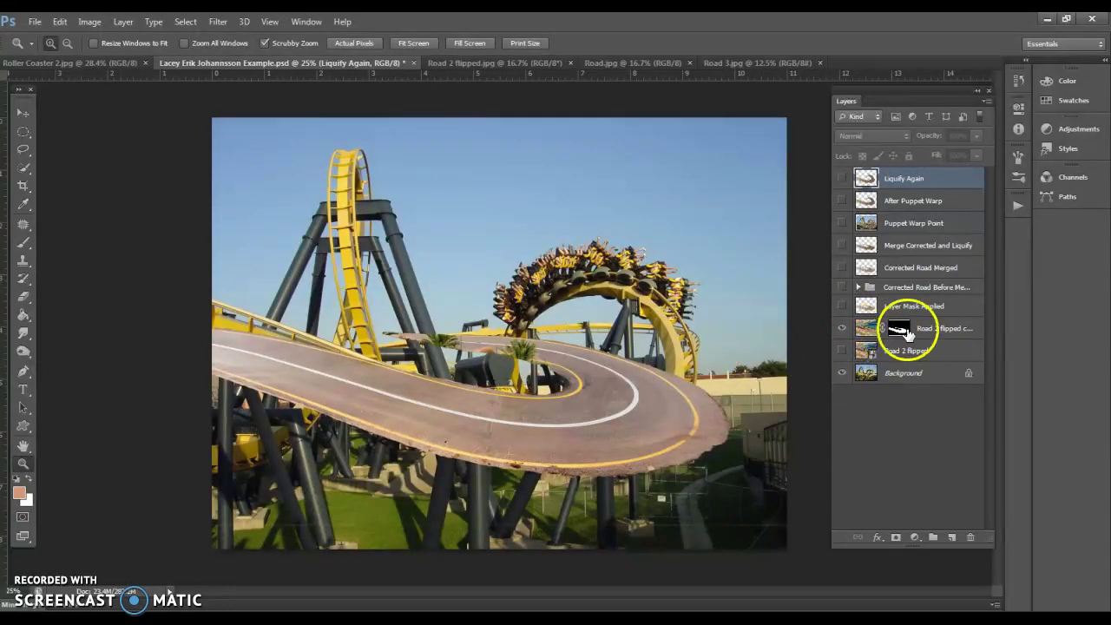
- Try applying the Road 2 flipped copy layer's mask permanently, and undo it to restore the mask
{"action": "left_click_drag", "start_coordinate": [902, 325], "coordinate": [971, 535]}
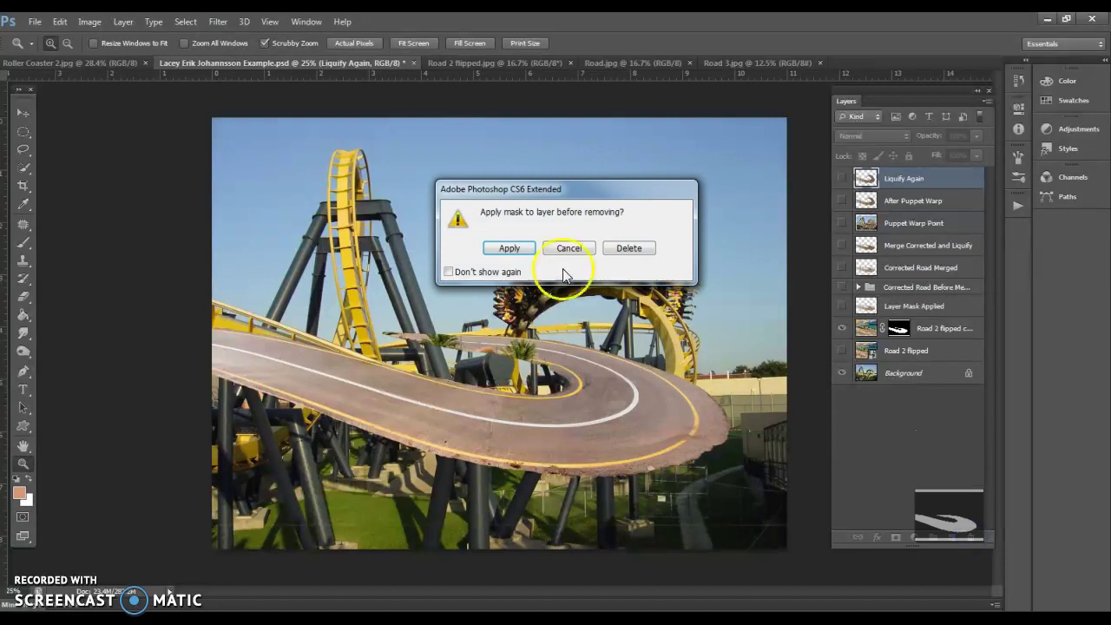
{"action": "left_click", "coordinate": [508, 250]}
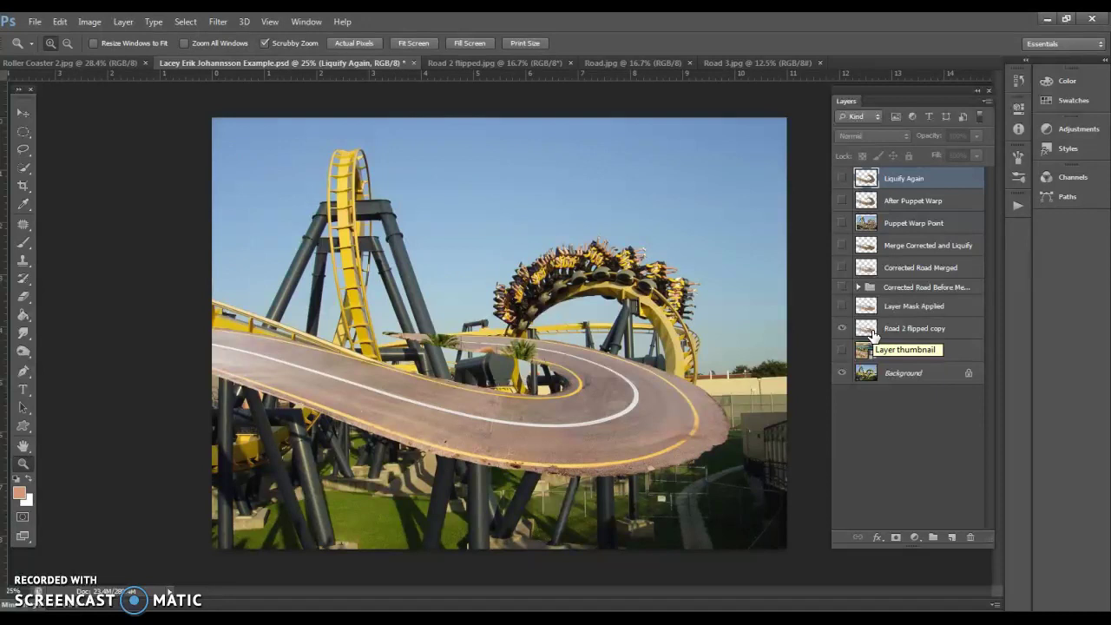
{"action": "left_click", "coordinate": [871, 334]}
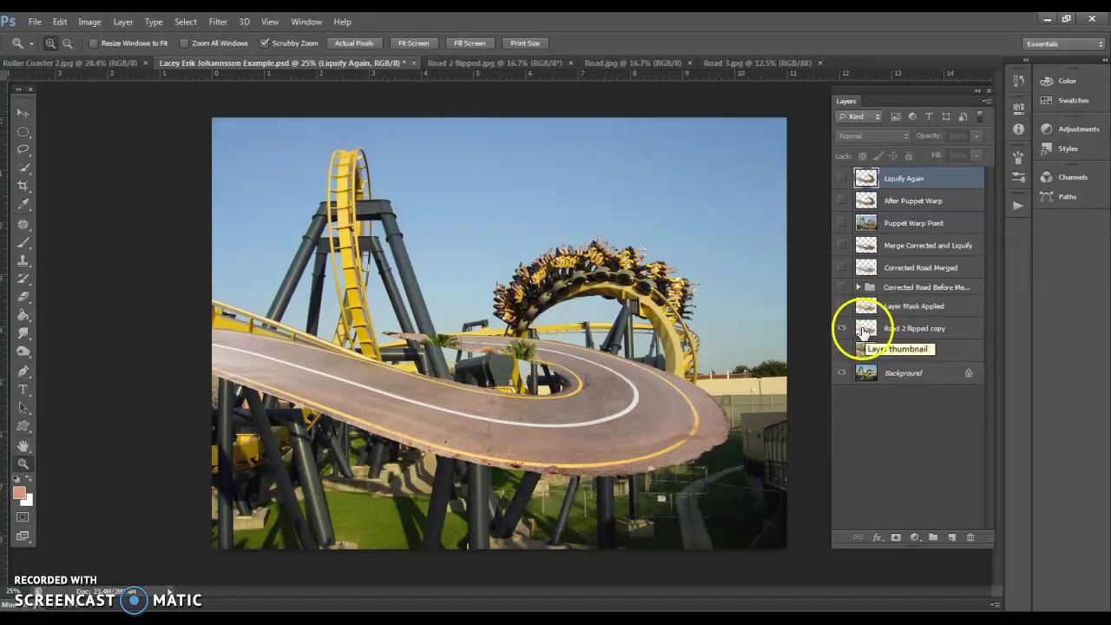
{"action": "key", "text": "ctrl+z"}
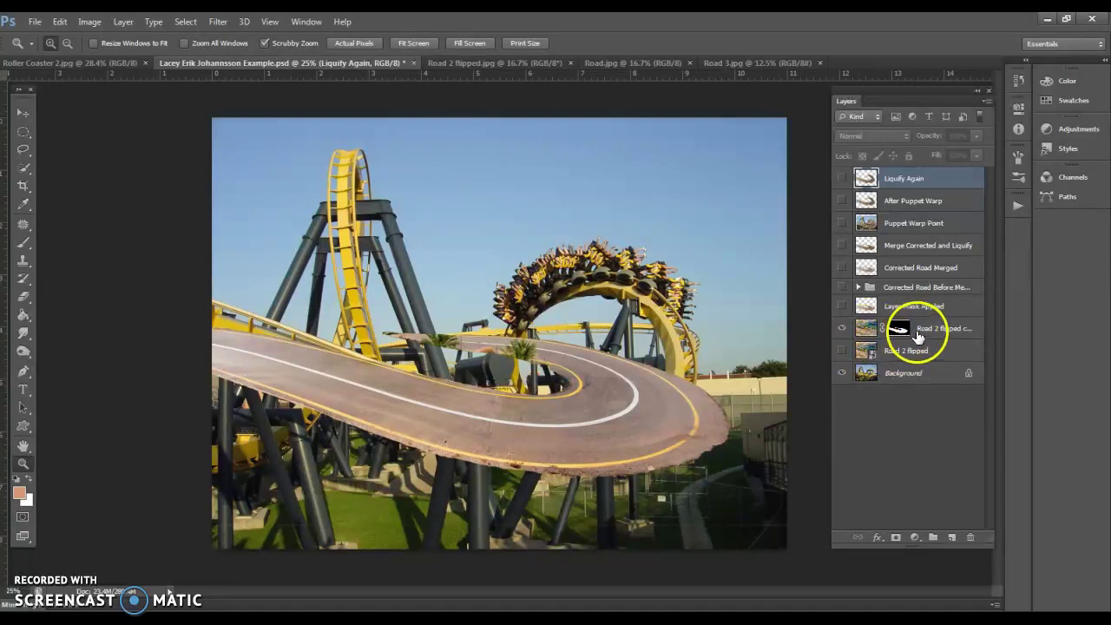
- Replace the masked road copy with the visible Layer Mask Applied layer and the expanded corrected road group, and hide the Background
{"action": "left_click", "coordinate": [840, 330]}
{"action": "left_click_drag", "start_coordinate": [898, 328], "coordinate": [842, 297]}
{"action": "left_click", "coordinate": [841, 287]}
{"action": "left_click", "coordinate": [858, 287]}
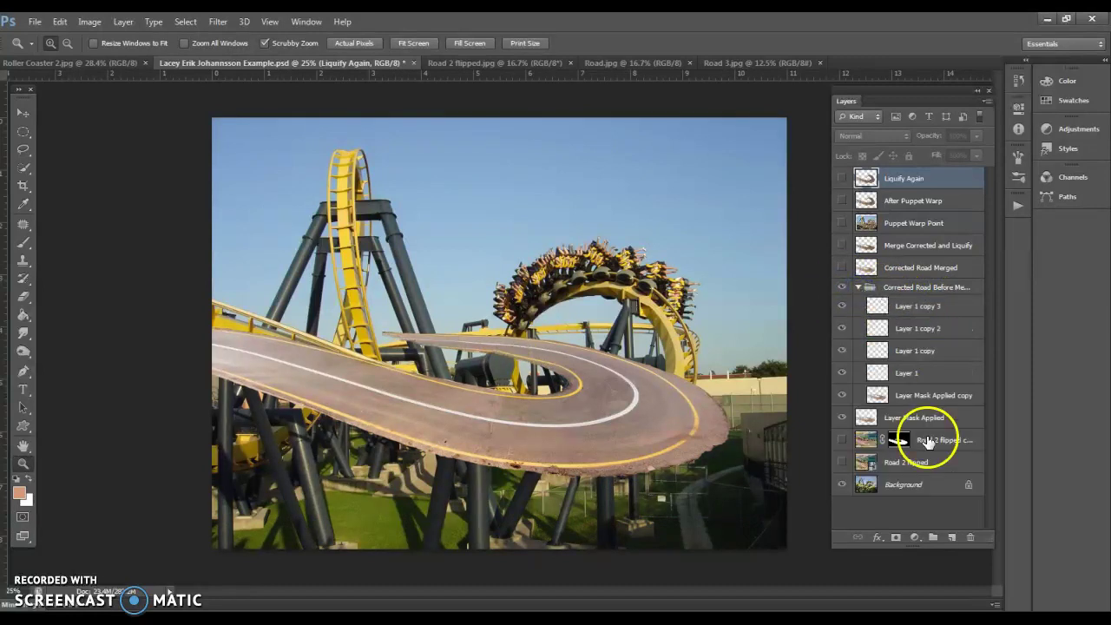
{"action": "left_click", "coordinate": [841, 485]}
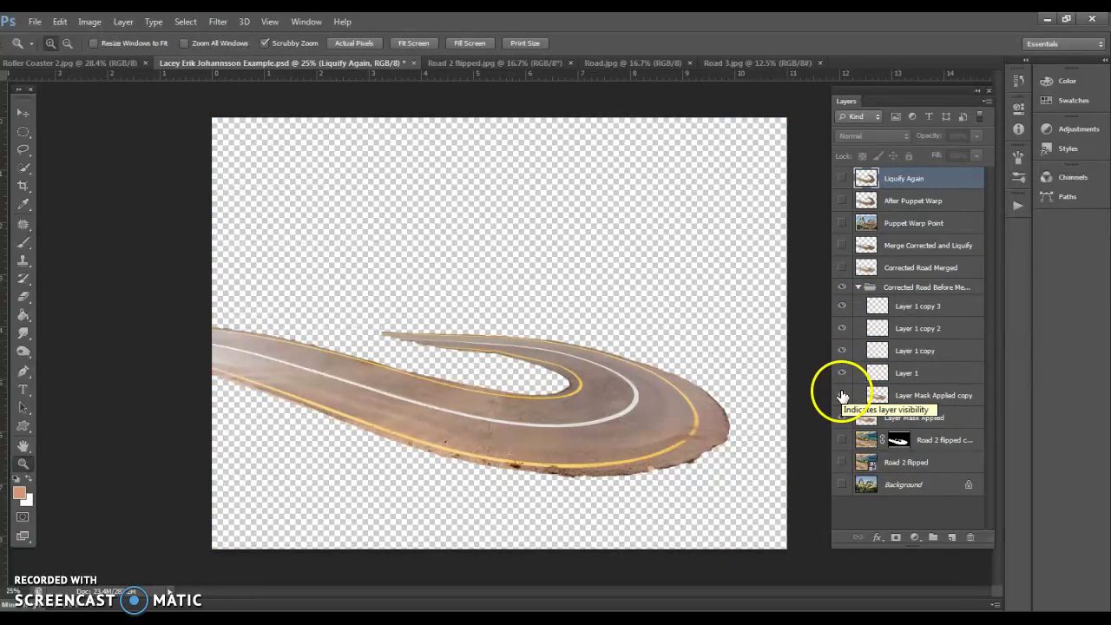
- Compare the road with and without the Layer Mask Applied copy and the Layer 1 patch layers in the corrected road group
{"action": "left_click", "coordinate": [841, 395]}
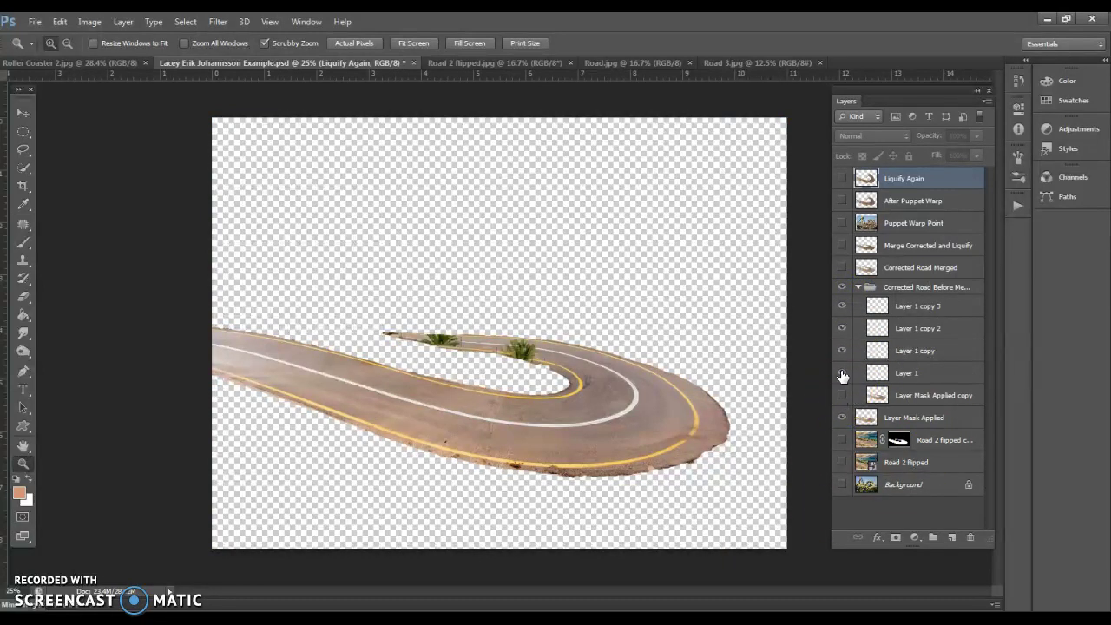
{"action": "left_click", "coordinate": [840, 392]}
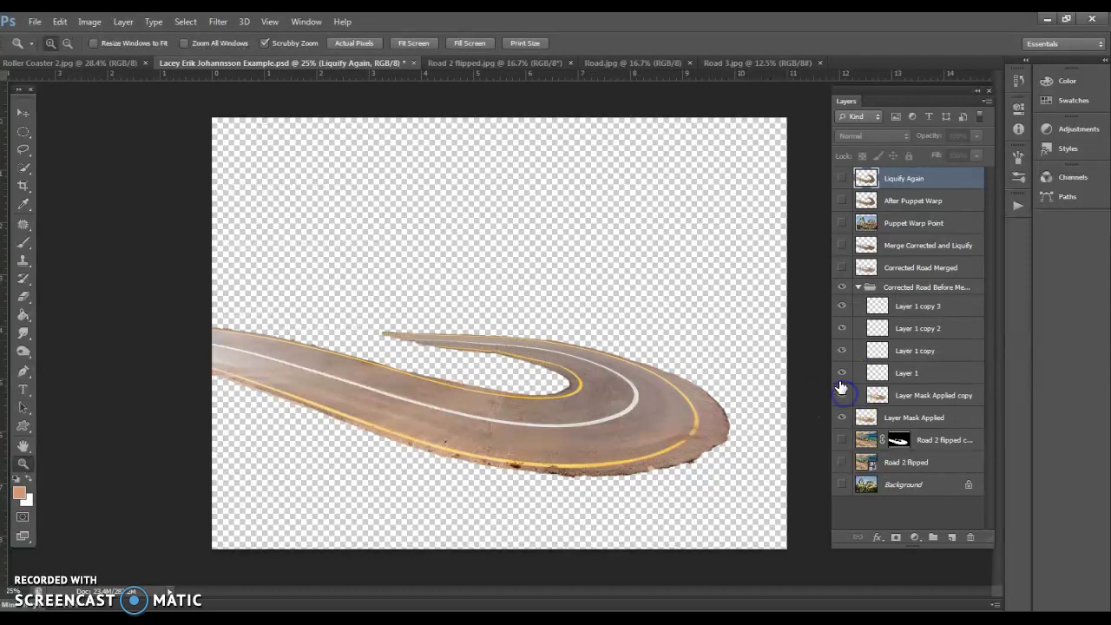
{"action": "left_click_drag", "start_coordinate": [842, 369], "coordinate": [843, 353]}
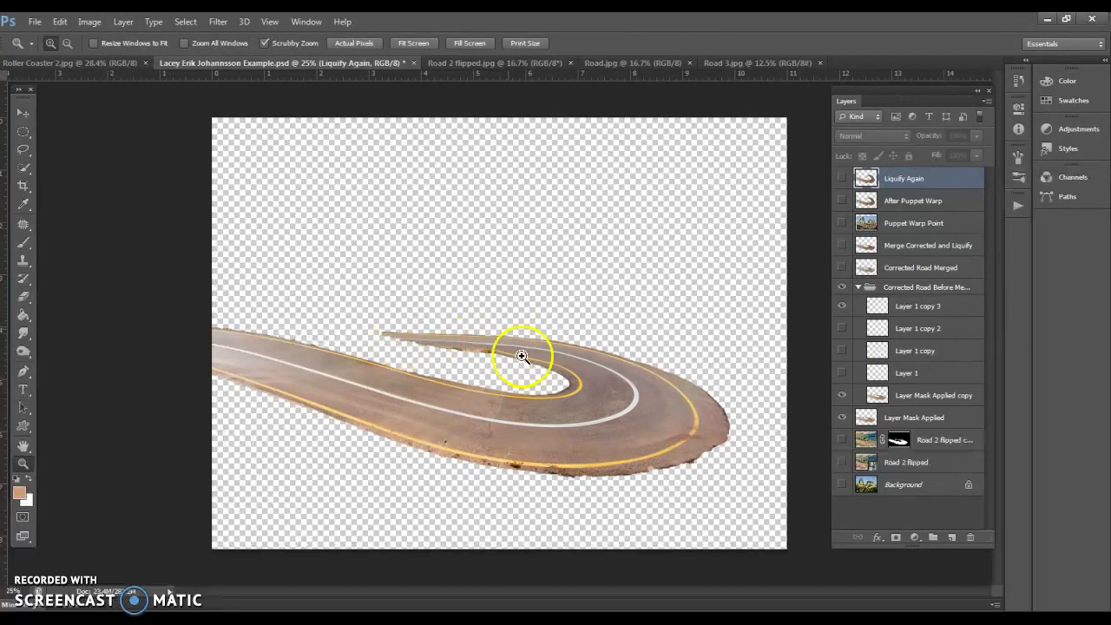
{"action": "left_click_drag", "start_coordinate": [847, 375], "coordinate": [843, 330]}
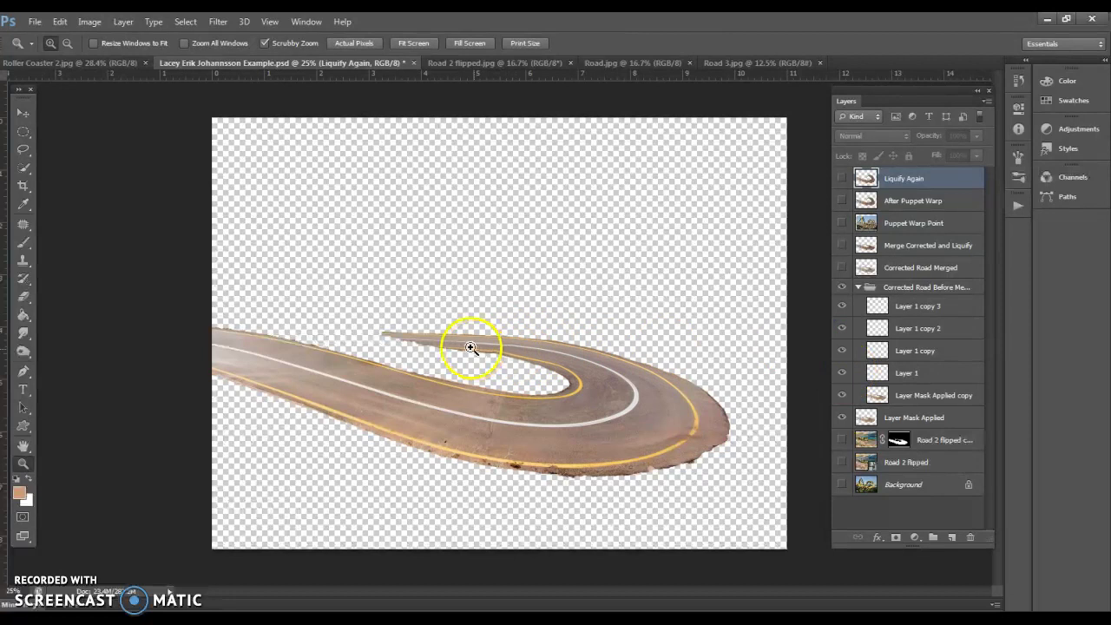
{"action": "left_click", "coordinate": [908, 305]}
{"action": "left_click", "coordinate": [916, 395], "text": "shift"}
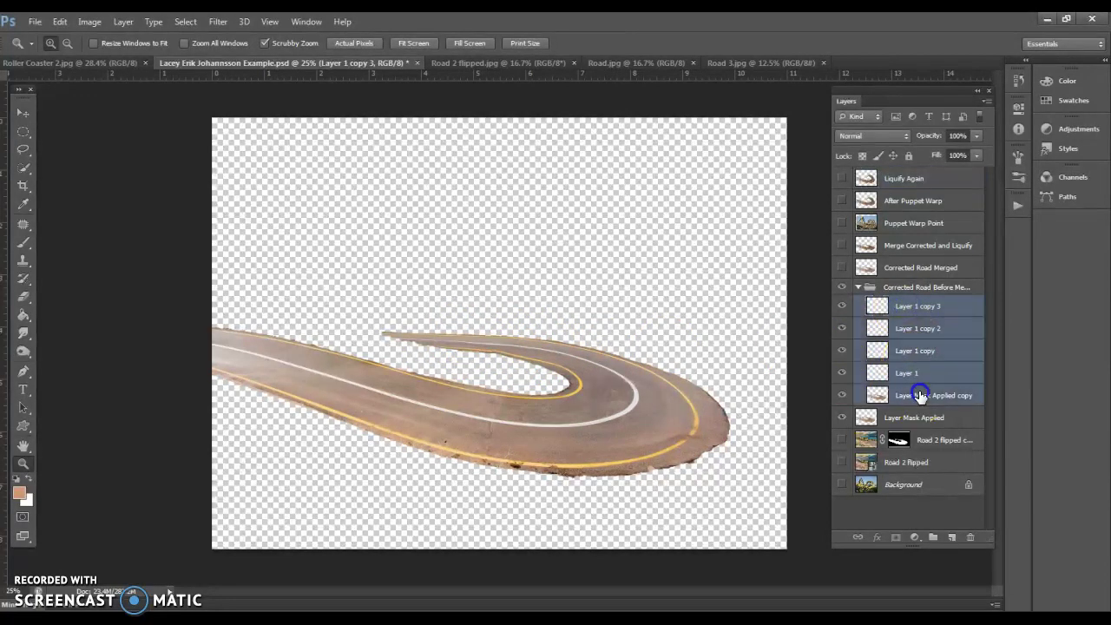
{"action": "left_click", "coordinate": [987, 101]}
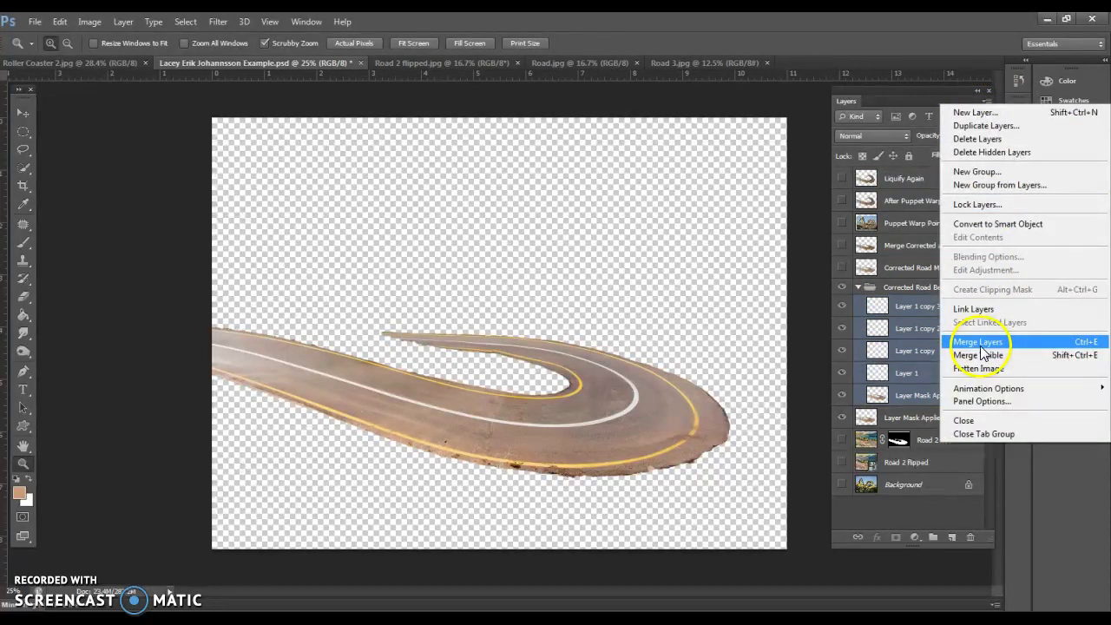
{"action": "left_click", "coordinate": [856, 287]}
- Hide the corrected road group, and show and select the Corrected Road Merged layer
{"action": "left_click", "coordinate": [841, 287]}
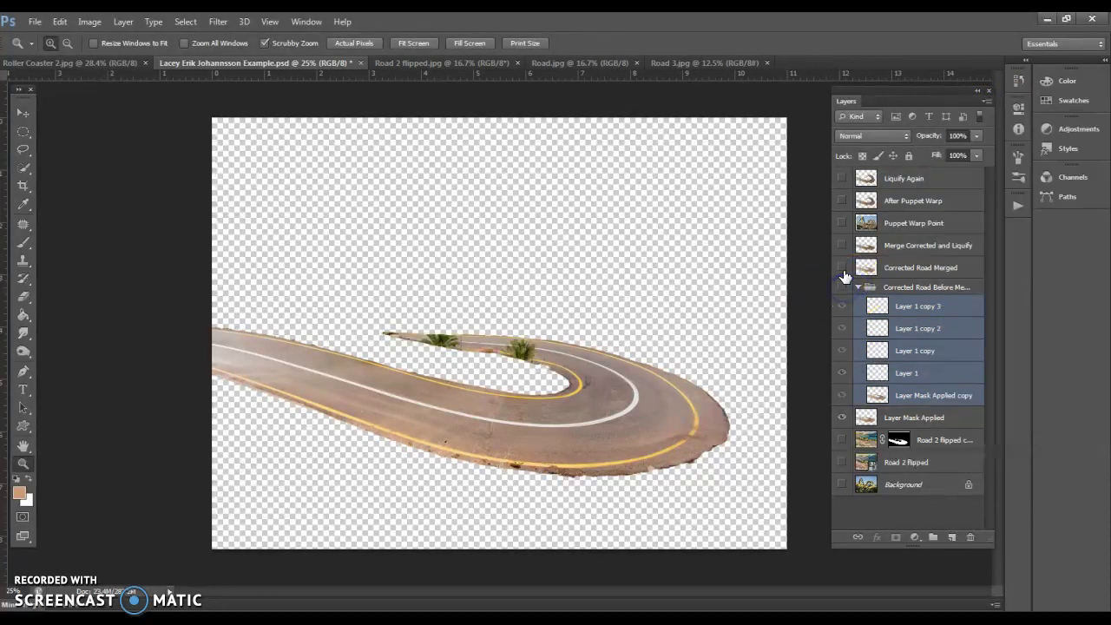
{"action": "left_click", "coordinate": [841, 271]}
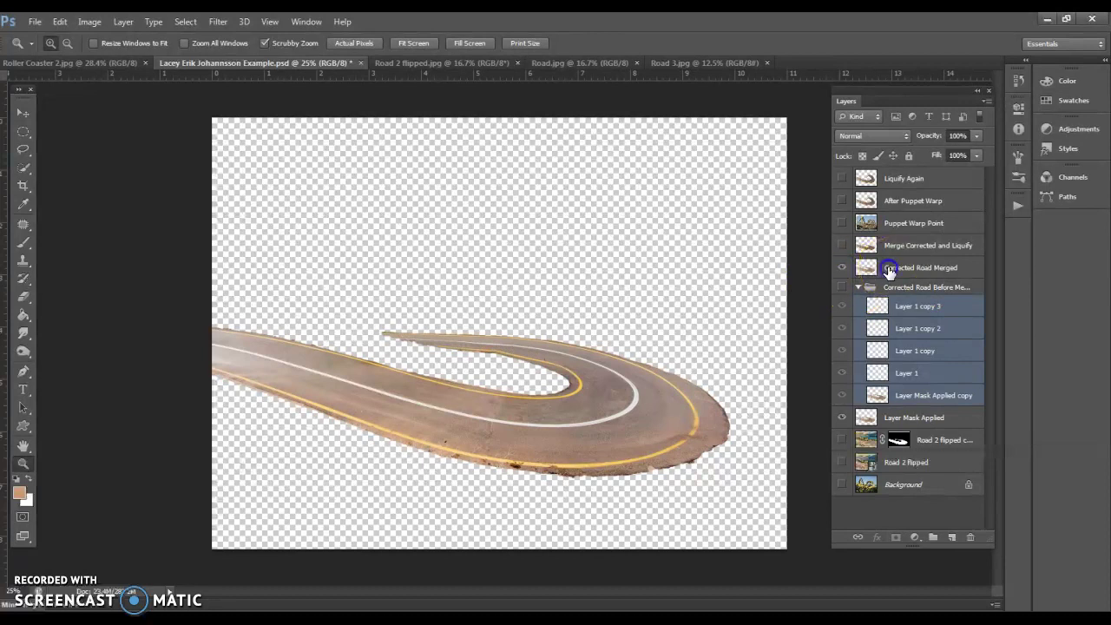
{"action": "left_click", "coordinate": [887, 270]}
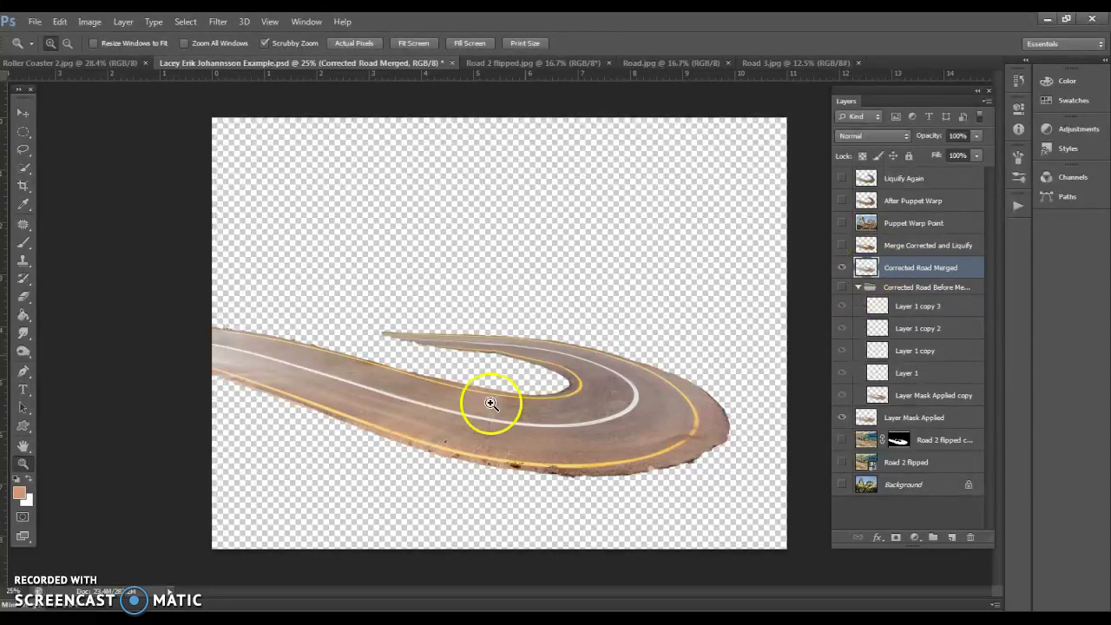
- Show and select the Merge Corrected and Liquify layer in place of the Corrected Road Merged layer
{"action": "left_click", "coordinate": [838, 249]}
{"action": "left_click", "coordinate": [842, 267]}
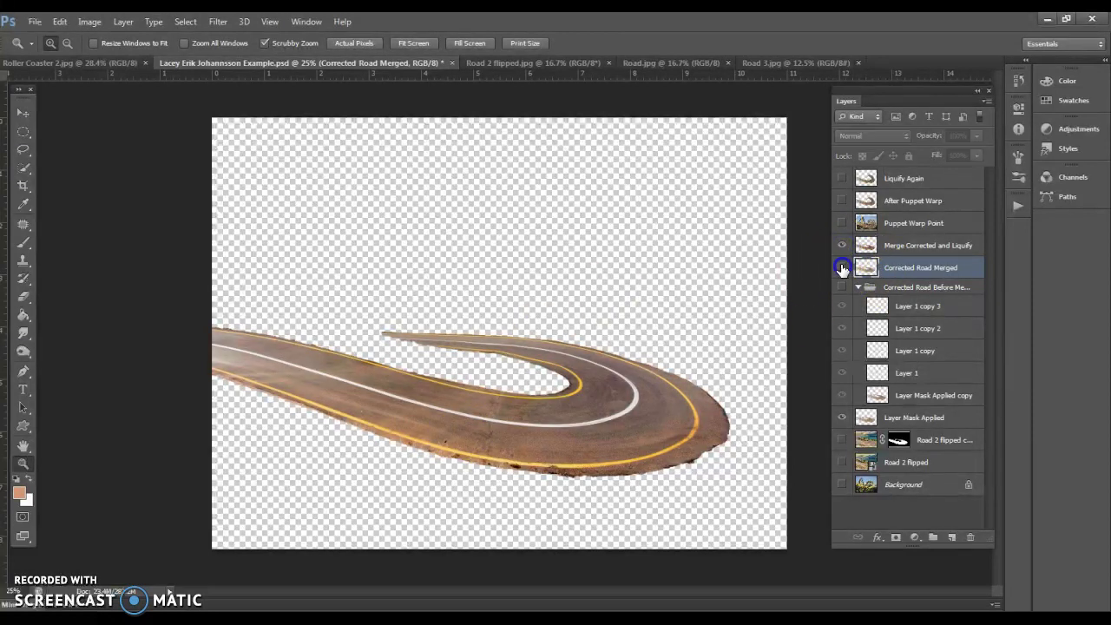
{"action": "left_click_drag", "start_coordinate": [937, 274], "coordinate": [920, 250]}
{"action": "left_click", "coordinate": [920, 250]}
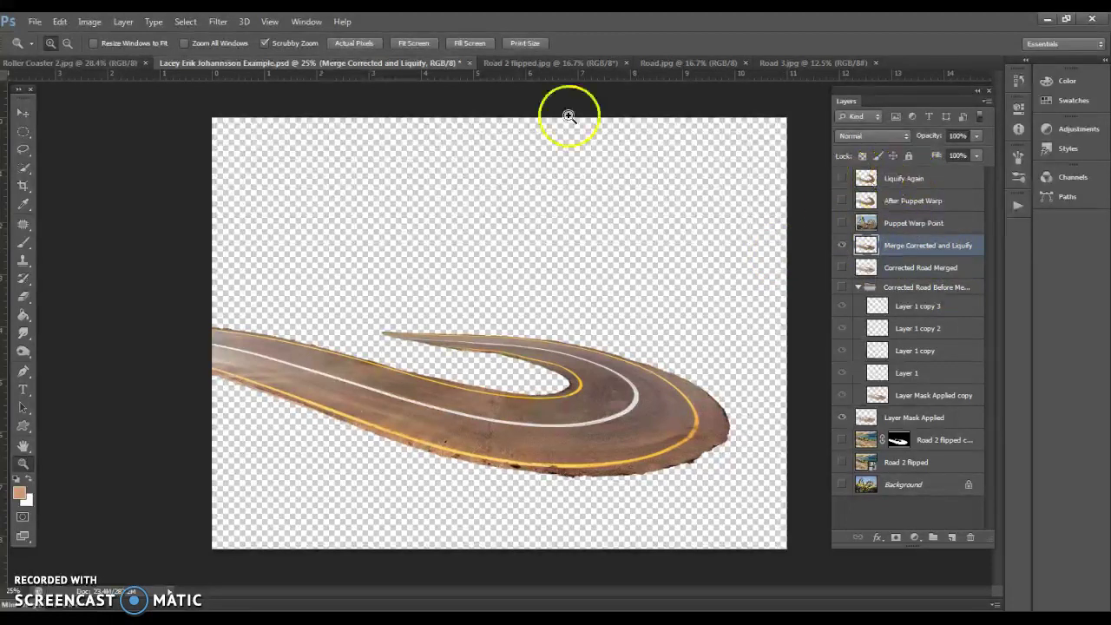
- Try Liquify on the merged road, pushing its narrow far stretch and reducing the brush size to 80
{"action": "left_click", "coordinate": [217, 21]}
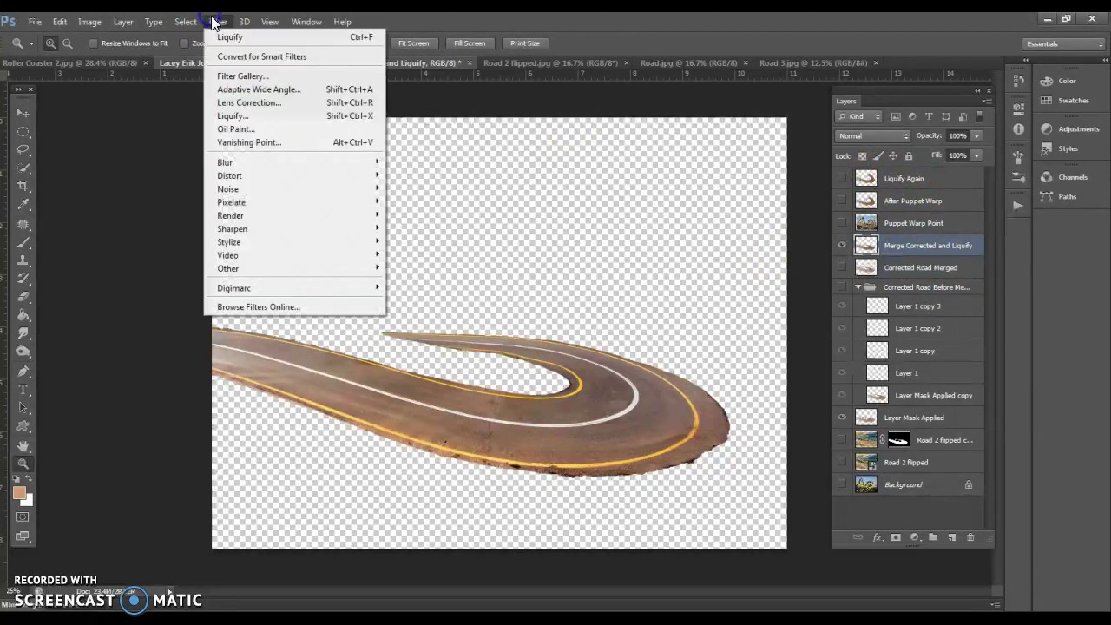
{"action": "left_click", "coordinate": [236, 117]}
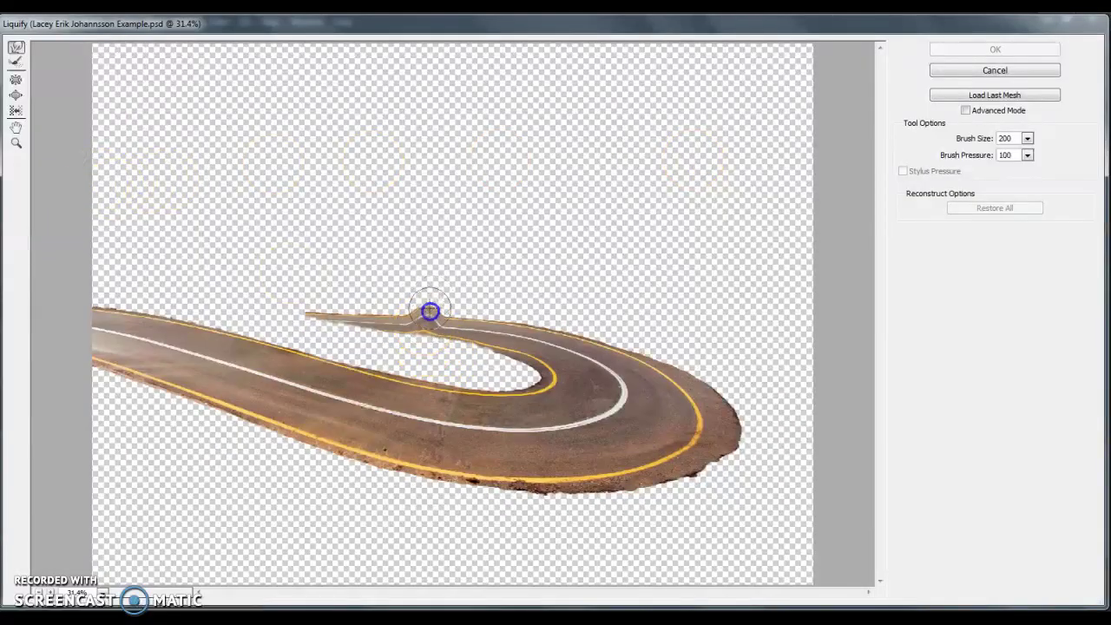
{"action": "left_click_drag", "start_coordinate": [425, 322], "coordinate": [408, 315]}
{"action": "key", "text": "bracketleft"}
{"action": "key", "text": "bracketleft"}
{"action": "key", "text": "bracketleft"}
{"action": "key", "text": "bracketleft"}
{"action": "key", "text": "bracketleft"}
{"action": "key", "text": "bracketleft"}
{"action": "key", "text": "bracketleft"}
{"action": "key", "text": "bracketleft"}
{"action": "key", "text": "bracketleft"}
{"action": "key", "text": "bracketleft"}
{"action": "key", "text": "bracketleft"}
{"action": "key", "text": "bracketleft"}
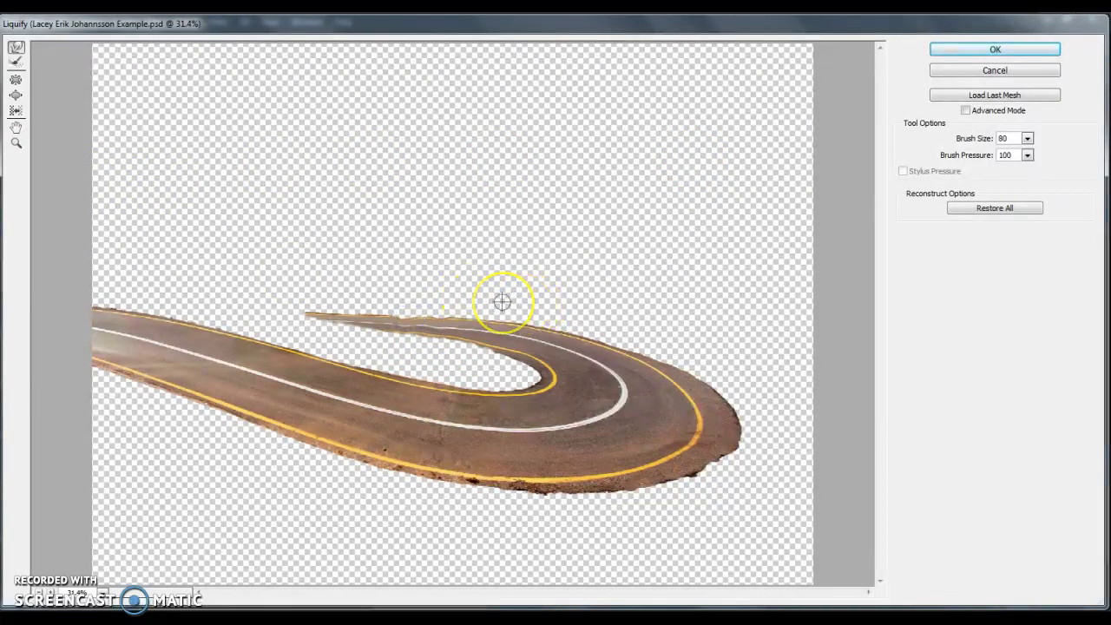
- Try pushing the outer edge of the road's curve inward in Liquify with a brush size of 600
{"action": "key", "text": "bracketright"}
{"action": "key", "text": "bracketright"}
{"action": "key", "text": "bracketright"}
{"action": "key", "text": "bracketright"}
{"action": "key", "text": "bracketright"}
{"action": "key", "text": "bracketright"}
{"action": "key", "text": "bracketright"}
{"action": "key", "text": "bracketright"}
{"action": "key", "text": "bracketright"}
{"action": "key", "text": "bracketright"}
{"action": "mouse_move", "coordinate": [495, 297]}
{"action": "left_mouse_down"}
{"action": "mouse_move", "coordinate": [454, 310]}
{"action": "mouse_move", "coordinate": [739, 290]}
{"action": "mouse_move", "coordinate": [806, 392]}
{"action": "mouse_move", "coordinate": [743, 390]}
{"action": "mouse_move", "coordinate": [781, 453]}
{"action": "mouse_move", "coordinate": [738, 457]}
{"action": "mouse_move", "coordinate": [729, 498]}
{"action": "mouse_move", "coordinate": [784, 431]}
{"action": "mouse_move", "coordinate": [766, 437]}
{"action": "mouse_move", "coordinate": [762, 392]}
{"action": "mouse_move", "coordinate": [734, 361]}
{"action": "mouse_move", "coordinate": [727, 503]}
{"action": "mouse_move", "coordinate": [706, 500]}
{"action": "left_mouse_up"}
{"action": "key", "text": "bracketleft"}
{"action": "key", "text": "bracketleft"}
{"action": "key", "text": "bracketleft"}
{"action": "key", "text": "bracketleft"}
{"action": "key", "text": "bracketleft"}
{"action": "key", "text": "bracketleft"}
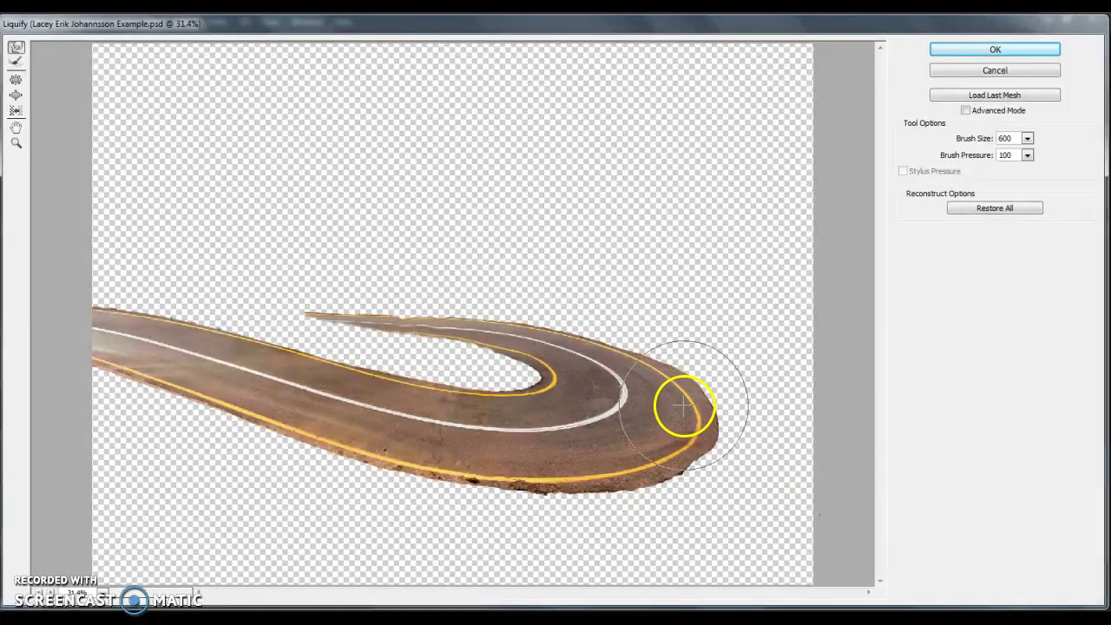
{"action": "mouse_move", "coordinate": [650, 360]}
{"action": "left_mouse_down"}
{"action": "mouse_move", "coordinate": [645, 392]}
{"action": "mouse_move", "coordinate": [667, 390]}
{"action": "left_mouse_up"}
- Try a Liquify brush size of 125 on the road's narrow far end, and cancel the filter
{"action": "key", "text": "bracketleft"}
{"action": "key", "text": "bracketleft"}
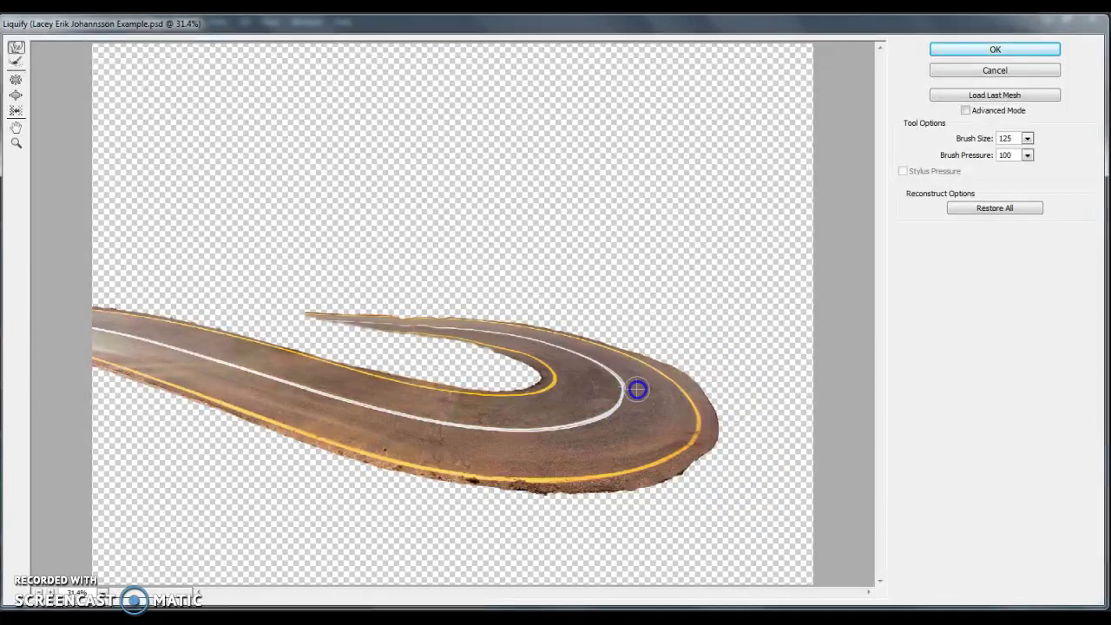
{"action": "mouse_move", "coordinate": [511, 300]}
{"action": "left_mouse_down"}
{"action": "mouse_move", "coordinate": [438, 302]}
{"action": "mouse_move", "coordinate": [409, 328]}
{"action": "mouse_move", "coordinate": [379, 318]}
{"action": "left_mouse_up"}
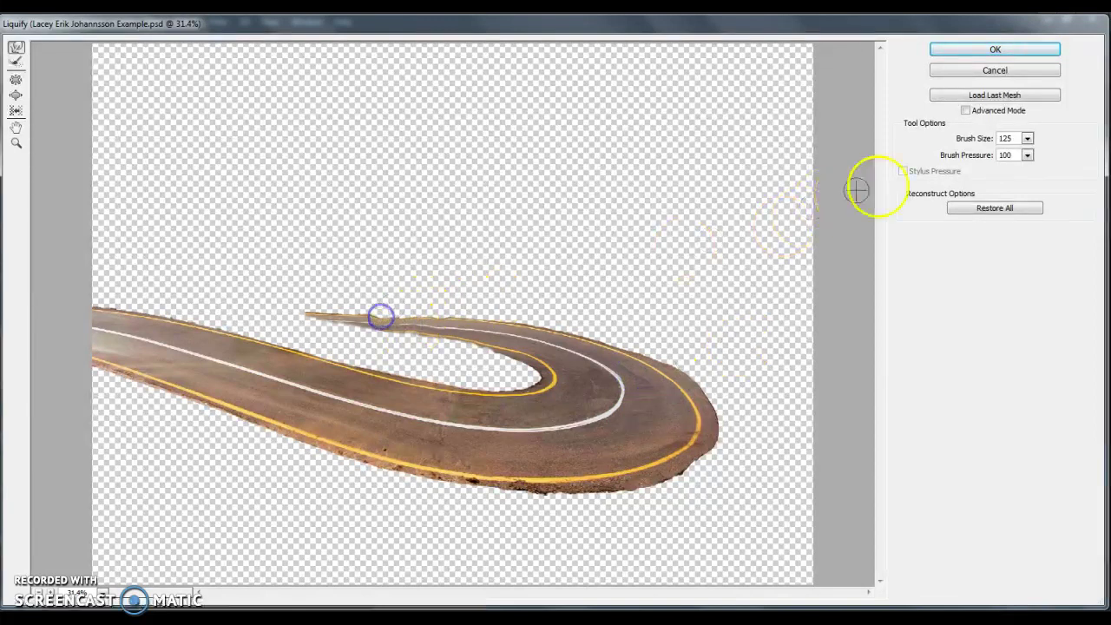
{"action": "left_click", "coordinate": [985, 70]}
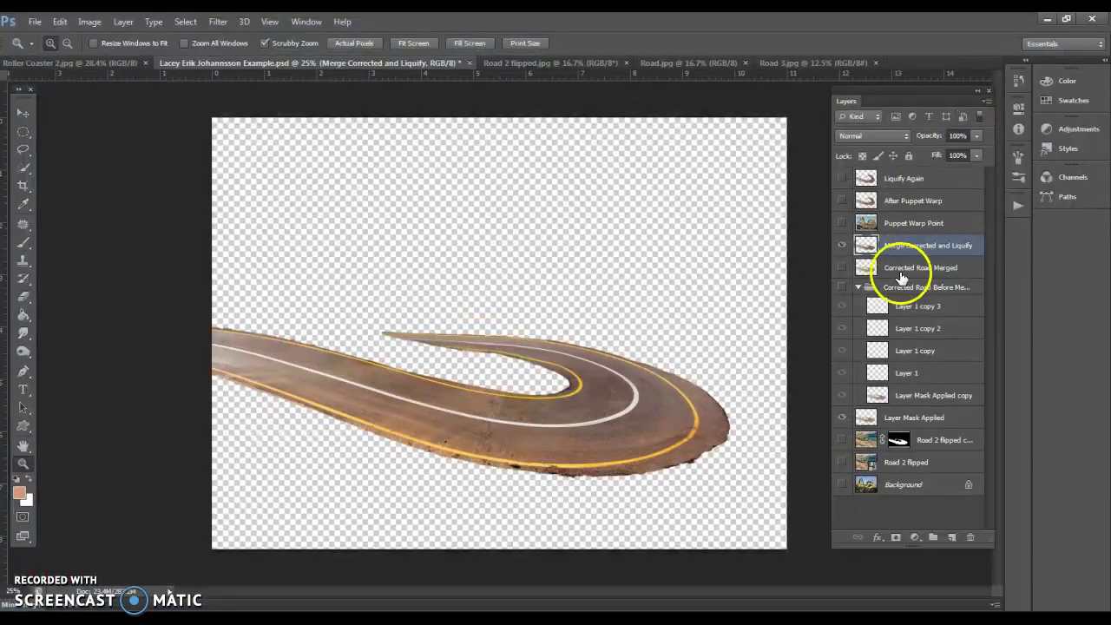
- Show the Background, hide Layer Mask Applied, and compare the photo with and without the Merge Corrected and Liquify layer
{"action": "mouse_move", "coordinate": [898, 257]}
{"action": "left_mouse_down"}
{"action": "mouse_move", "coordinate": [922, 255]}
{"action": "mouse_move", "coordinate": [885, 250]}
{"action": "left_mouse_up"}
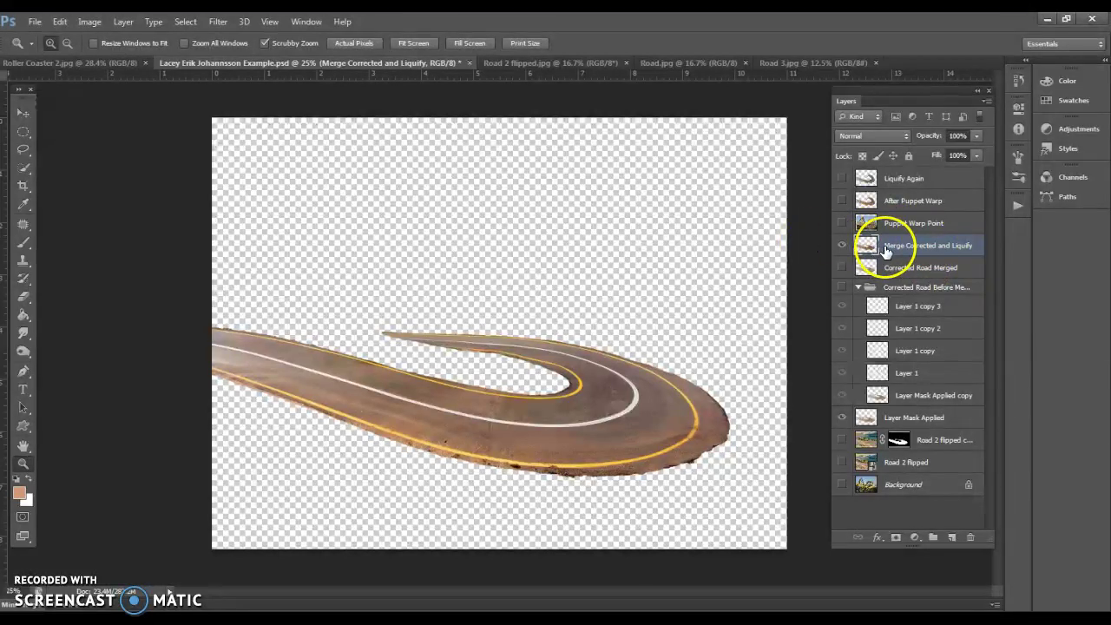
{"action": "left_click", "coordinate": [841, 486]}
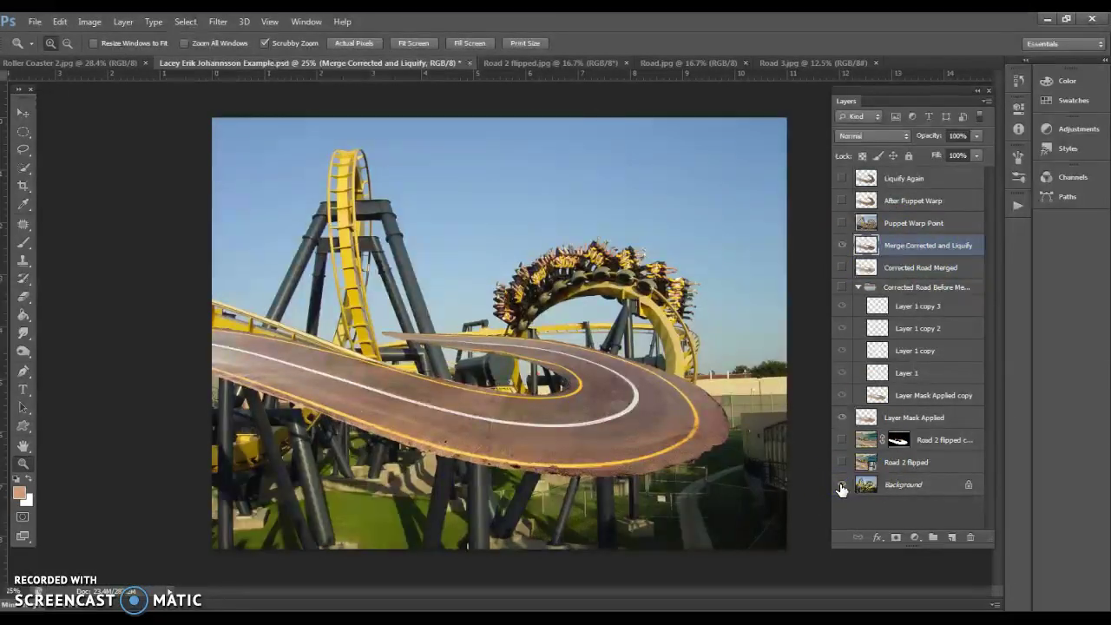
{"action": "left_click", "coordinate": [842, 247]}
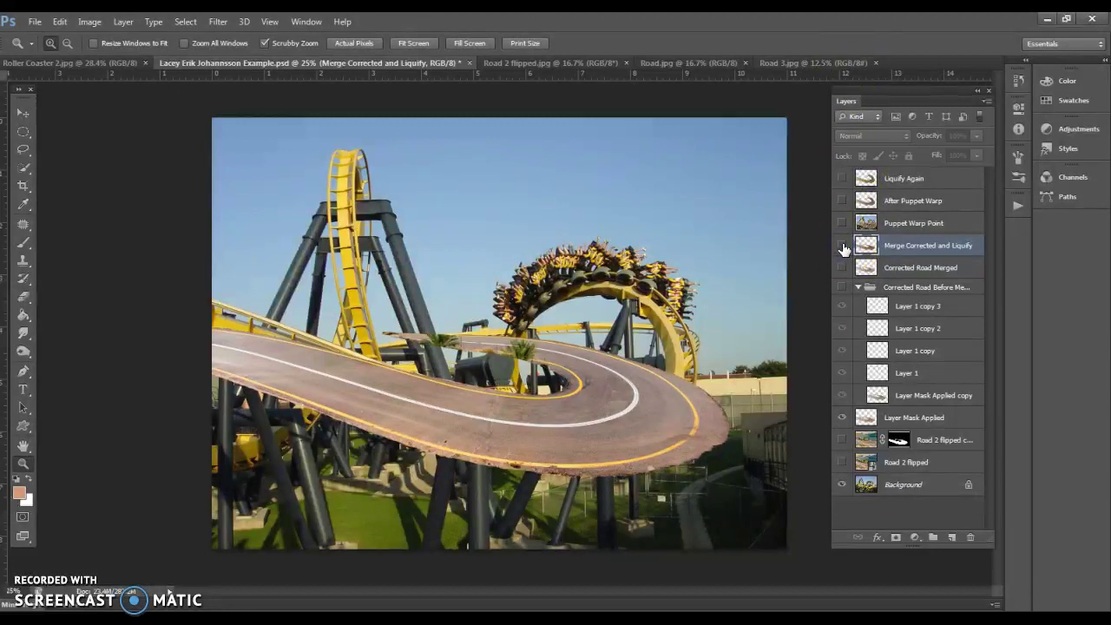
{"action": "left_click", "coordinate": [842, 418]}
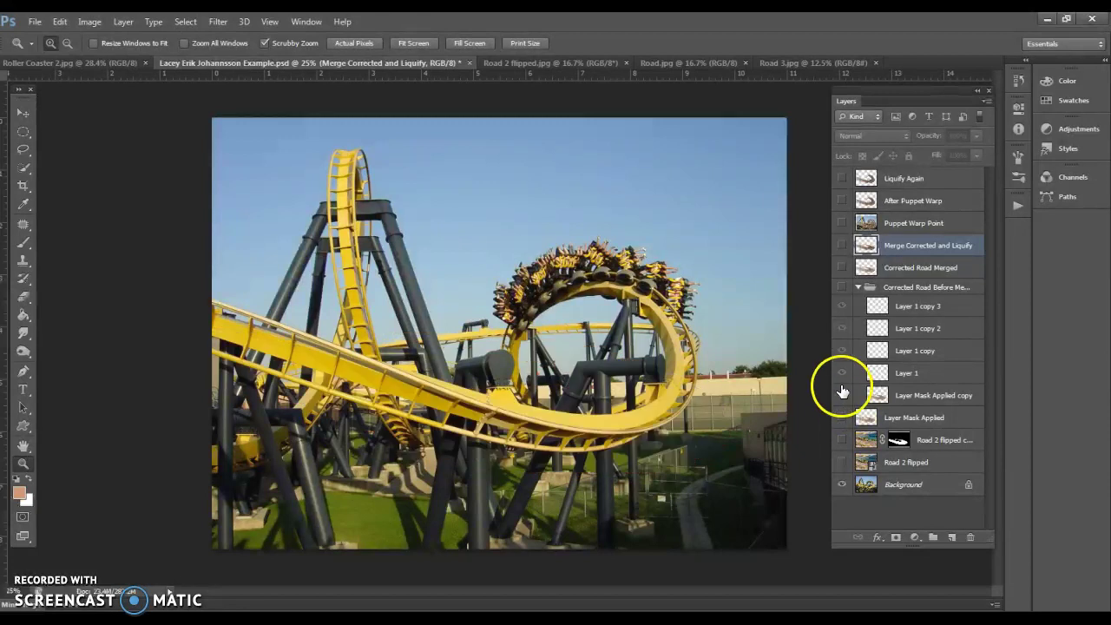
{"action": "left_click", "coordinate": [842, 248]}
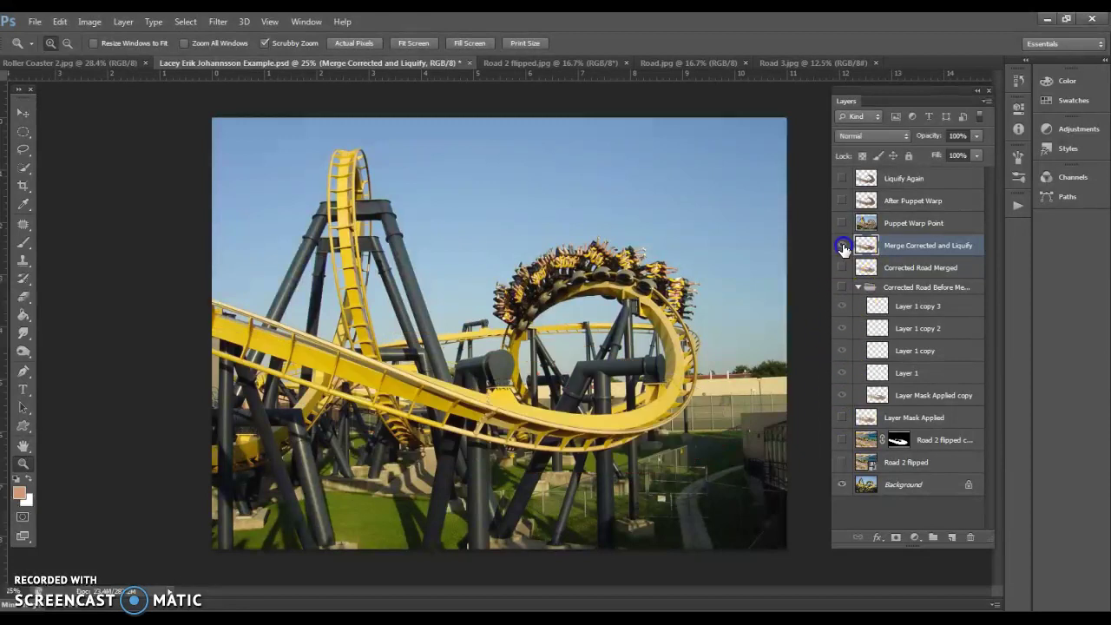
{"action": "left_click", "coordinate": [842, 248]}
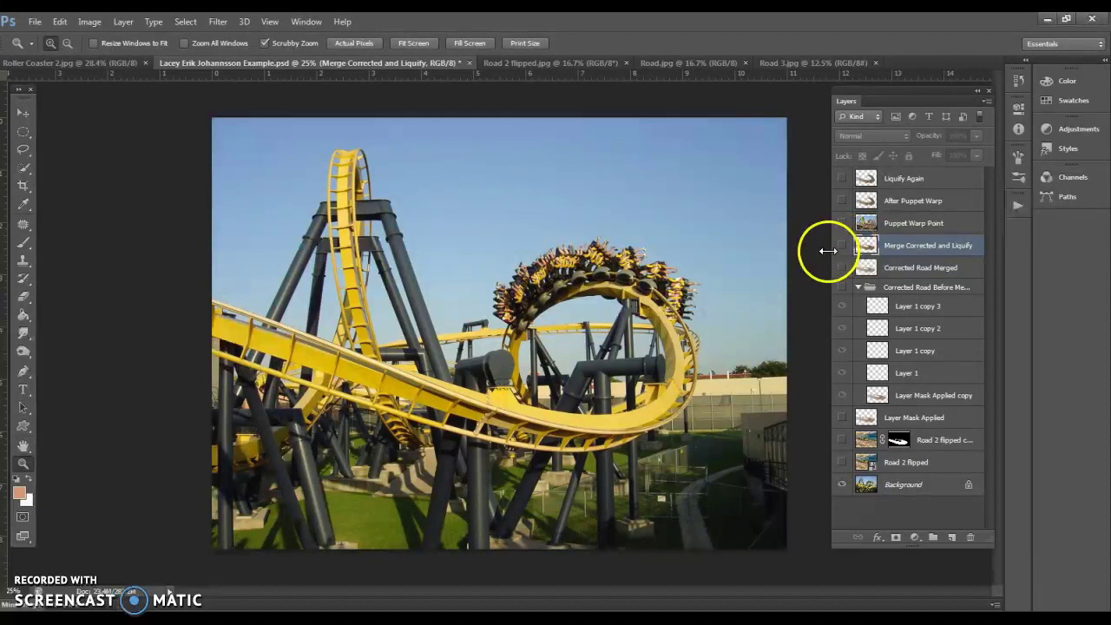
{"action": "left_click", "coordinate": [841, 249]}
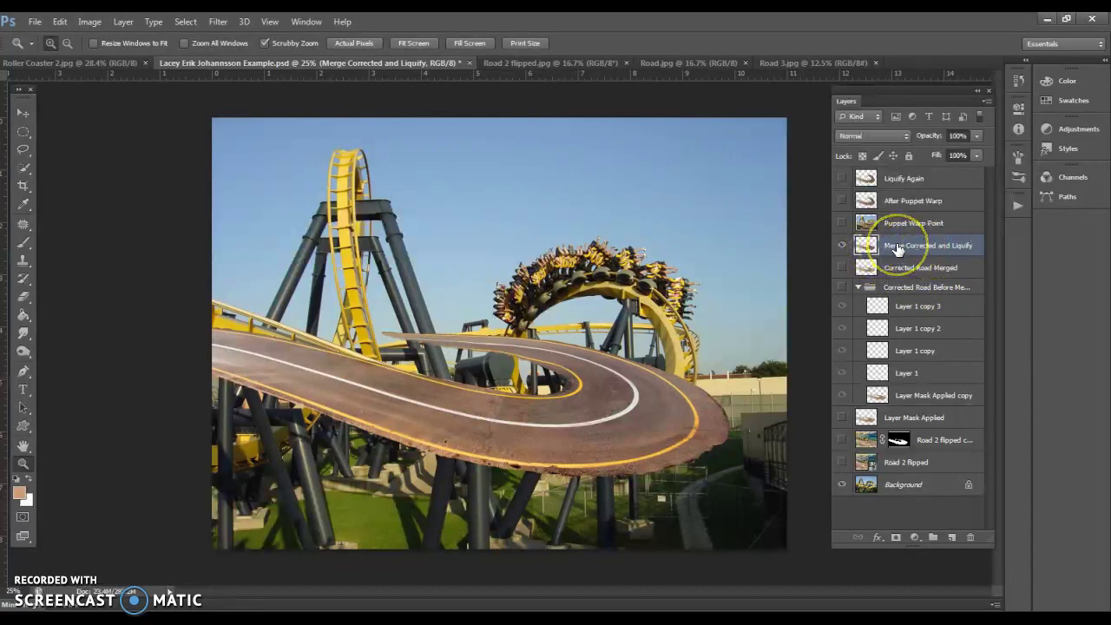
- Try Free Transform on the road, scaling it to about 100.06% by 100.05% and rotating it about 0.62 degrees
{"action": "left_click", "coordinate": [59, 23]}
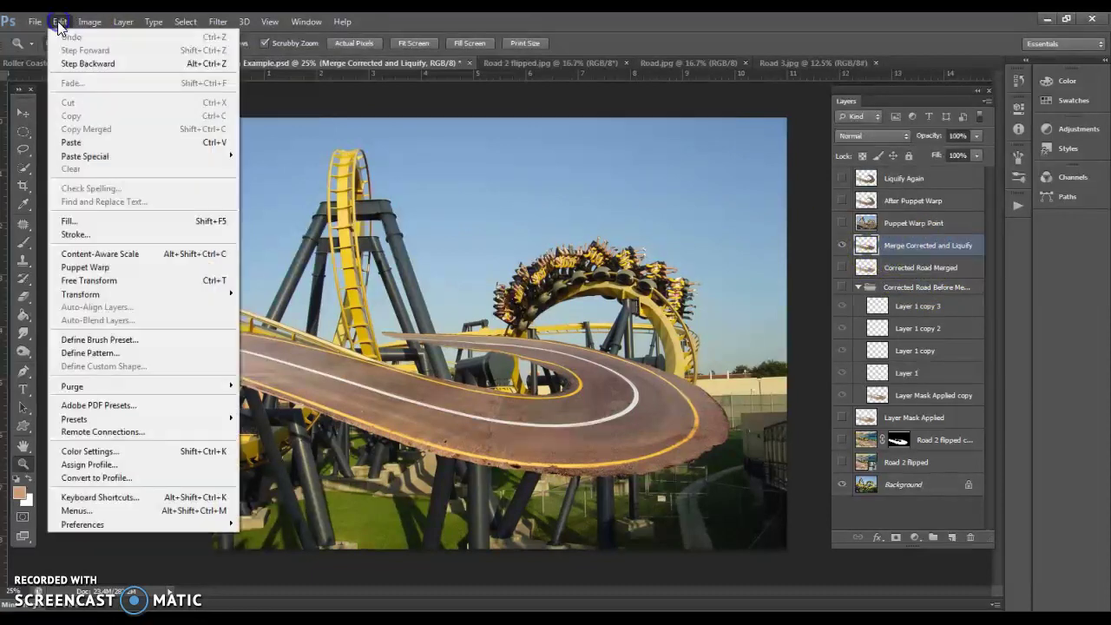
{"action": "left_click", "coordinate": [65, 287]}
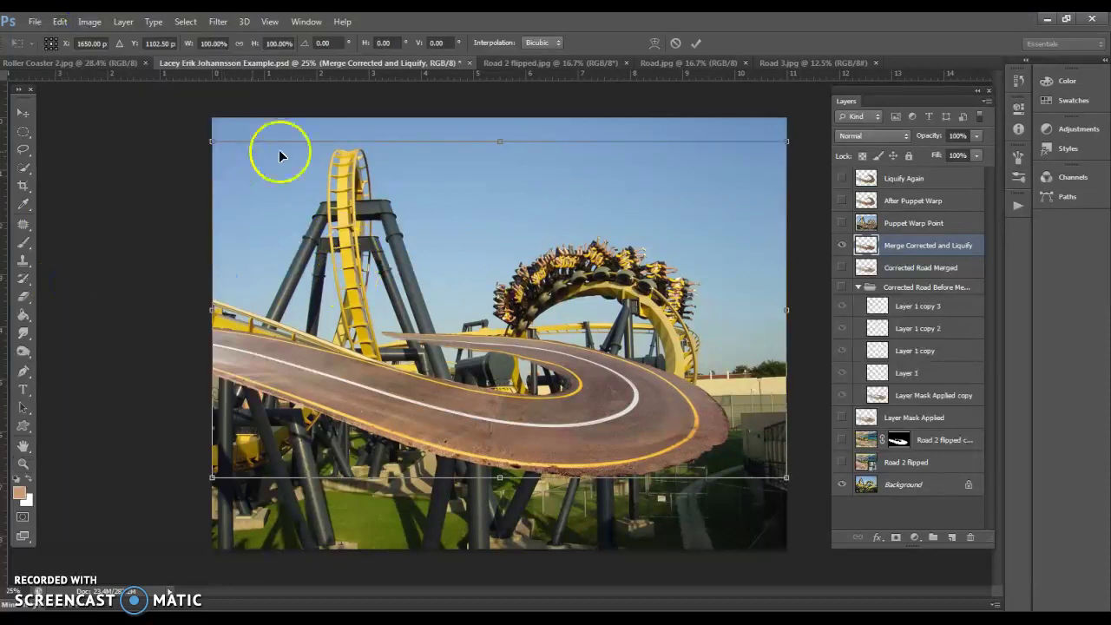
{"action": "mouse_move", "coordinate": [789, 141]}
{"action": "left_mouse_down"}
{"action": "mouse_move", "coordinate": [686, 206]}
{"action": "mouse_move", "coordinate": [794, 150]}
{"action": "left_mouse_up"}
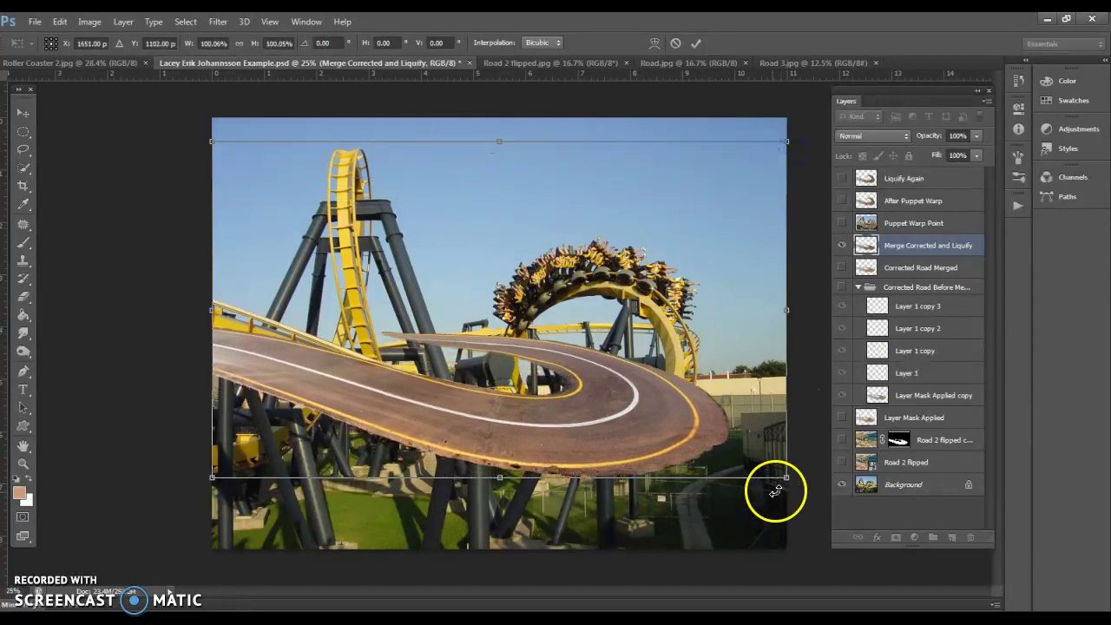
{"action": "mouse_move", "coordinate": [793, 489]}
{"action": "left_mouse_down"}
{"action": "mouse_move", "coordinate": [798, 456]}
{"action": "mouse_move", "coordinate": [787, 491]}
{"action": "left_mouse_up"}
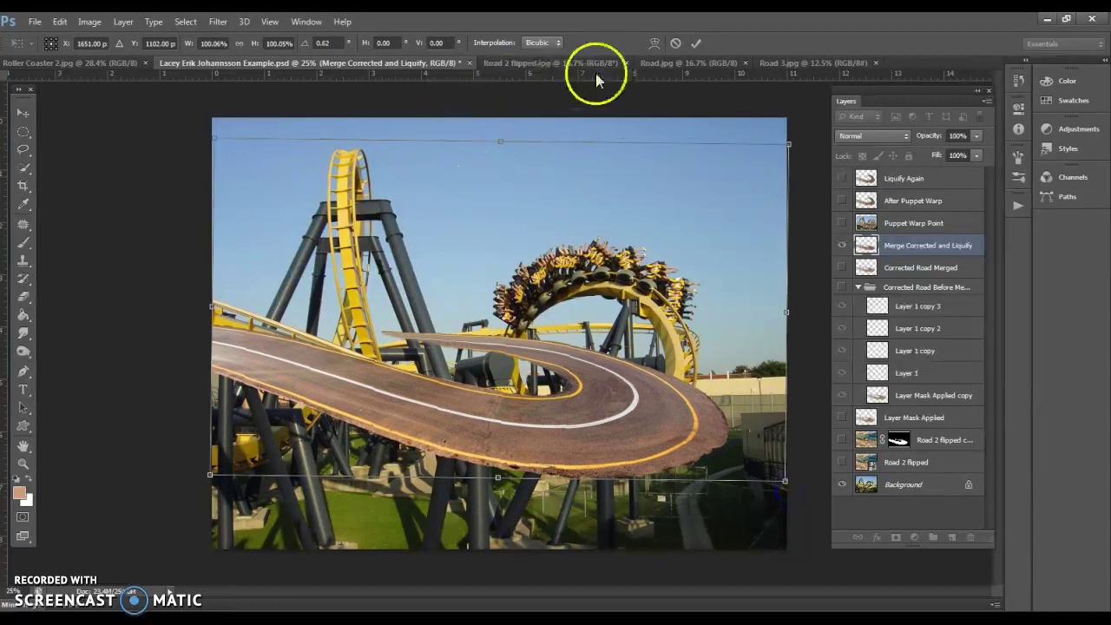
- Try warping the road by raising its curve and lower edge and pulling the grid's lower outer corner inward
{"action": "left_click", "coordinate": [654, 43]}
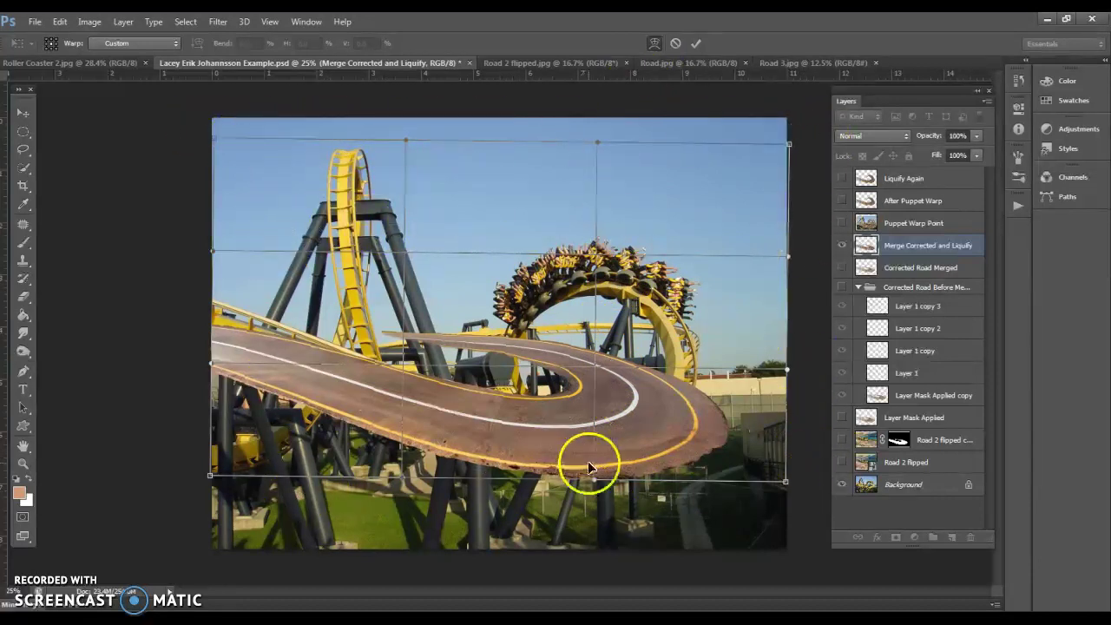
{"action": "left_click_drag", "start_coordinate": [594, 366], "coordinate": [602, 317]}
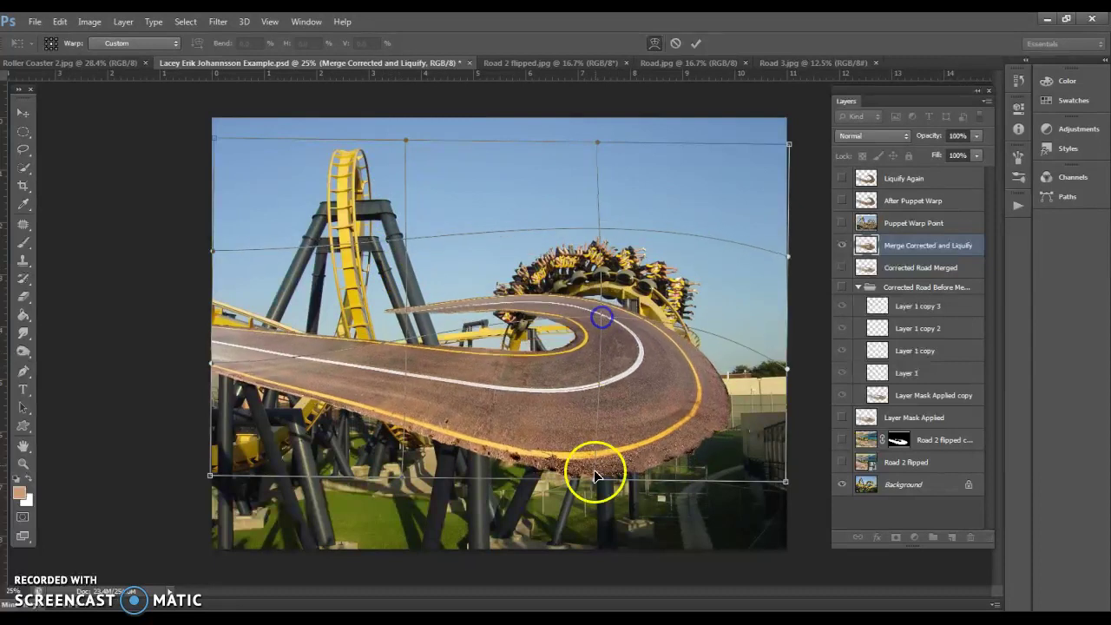
{"action": "left_click_drag", "start_coordinate": [588, 477], "coordinate": [596, 389]}
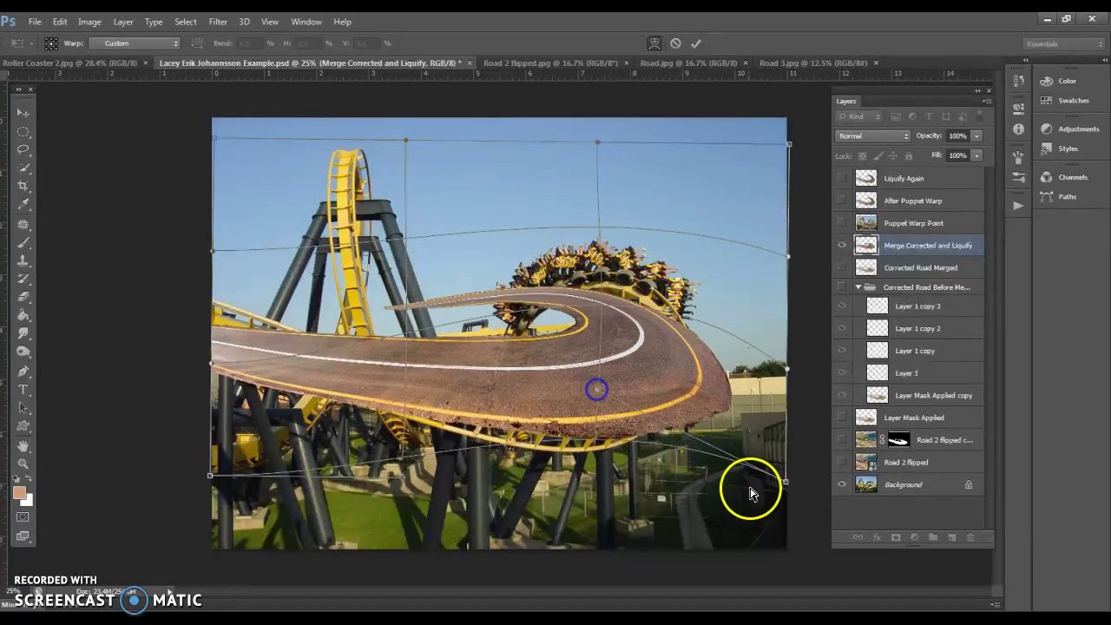
{"action": "left_click_drag", "start_coordinate": [783, 478], "coordinate": [748, 474]}
- Try warping the road's narrow far end and lowering its front curve, apply the transform, and undo it
{"action": "left_click", "coordinate": [501, 310]}
{"action": "left_click_drag", "start_coordinate": [488, 297], "coordinate": [517, 249]}
{"action": "left_click", "coordinate": [421, 333]}
{"action": "mouse_move", "coordinate": [422, 332]}
{"action": "left_mouse_down"}
{"action": "mouse_move", "coordinate": [417, 378]}
{"action": "mouse_move", "coordinate": [432, 350]}
{"action": "left_mouse_up"}
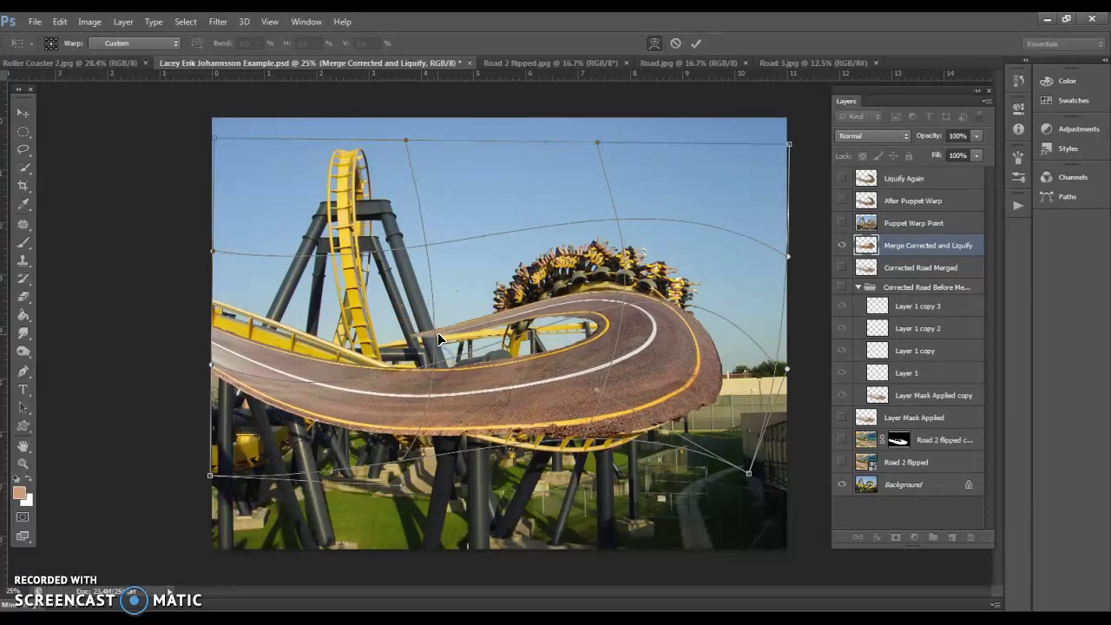
{"action": "left_click_drag", "start_coordinate": [435, 307], "coordinate": [443, 287]}
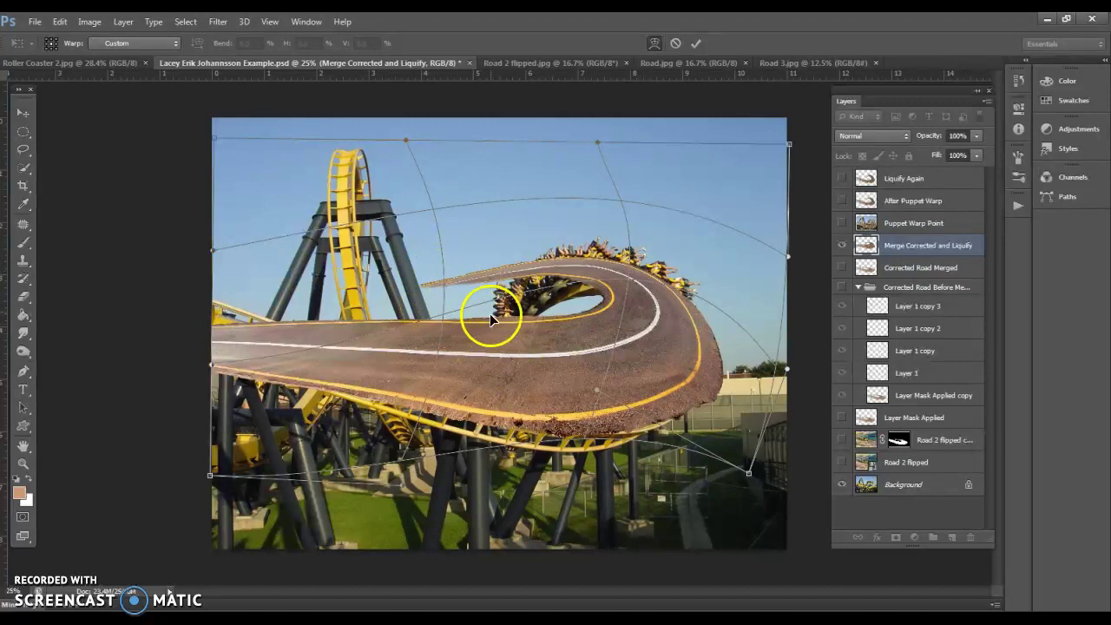
{"action": "left_click_drag", "start_coordinate": [599, 397], "coordinate": [652, 481]}
{"action": "double_click", "coordinate": [650, 477]}
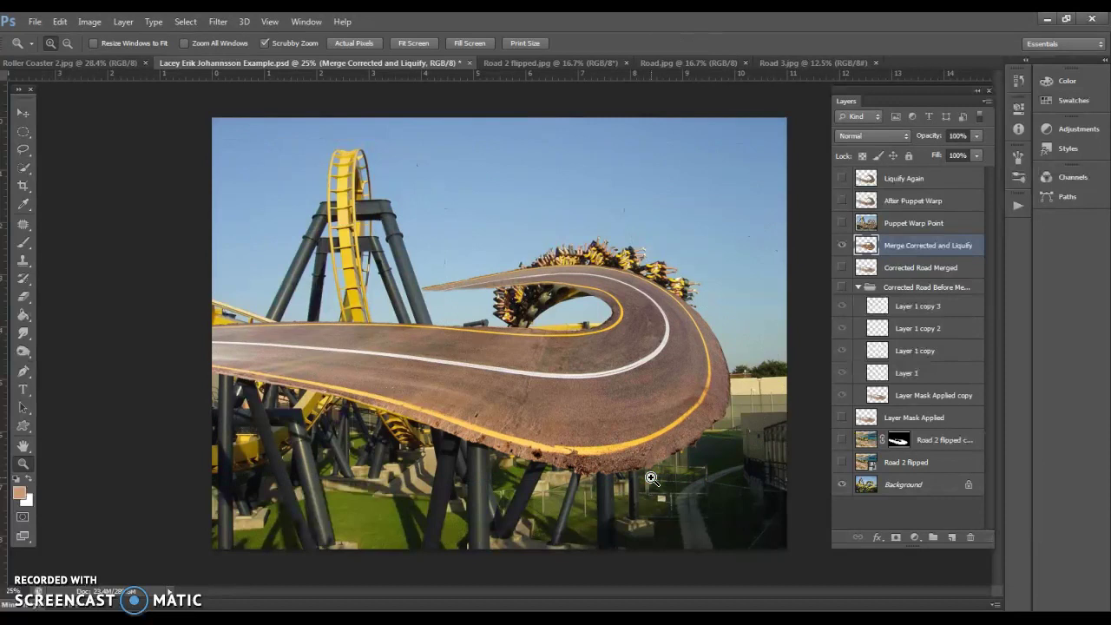
{"action": "key", "text": "ctrl+z"}
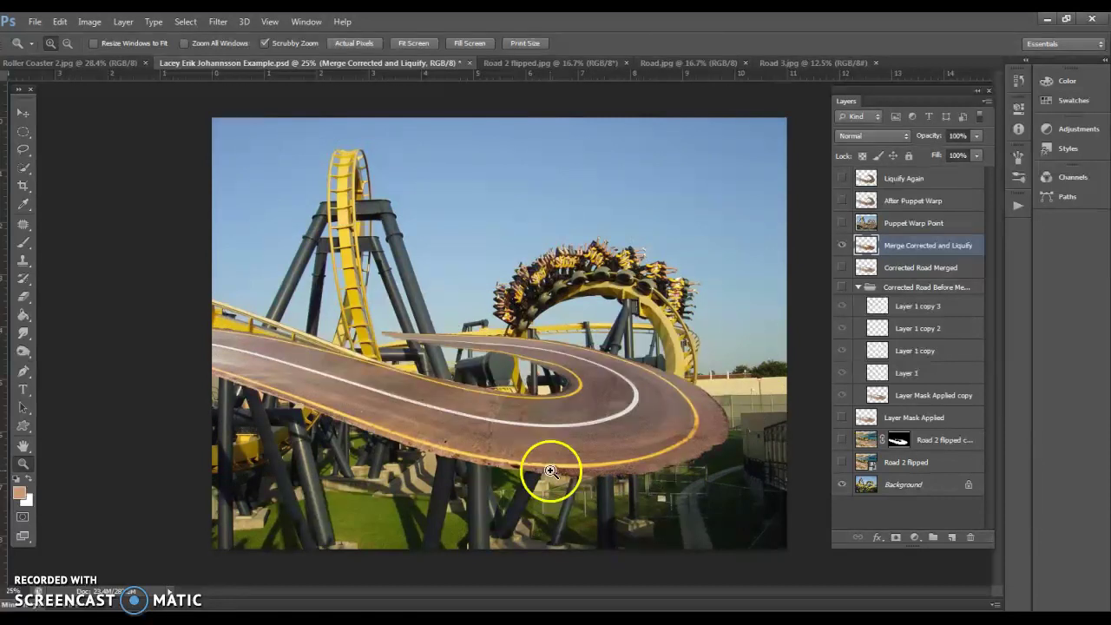
- Try a second Free Transform warp on the road, bending the grid's top edge down and its side edge inward
{"action": "left_click", "coordinate": [60, 21]}
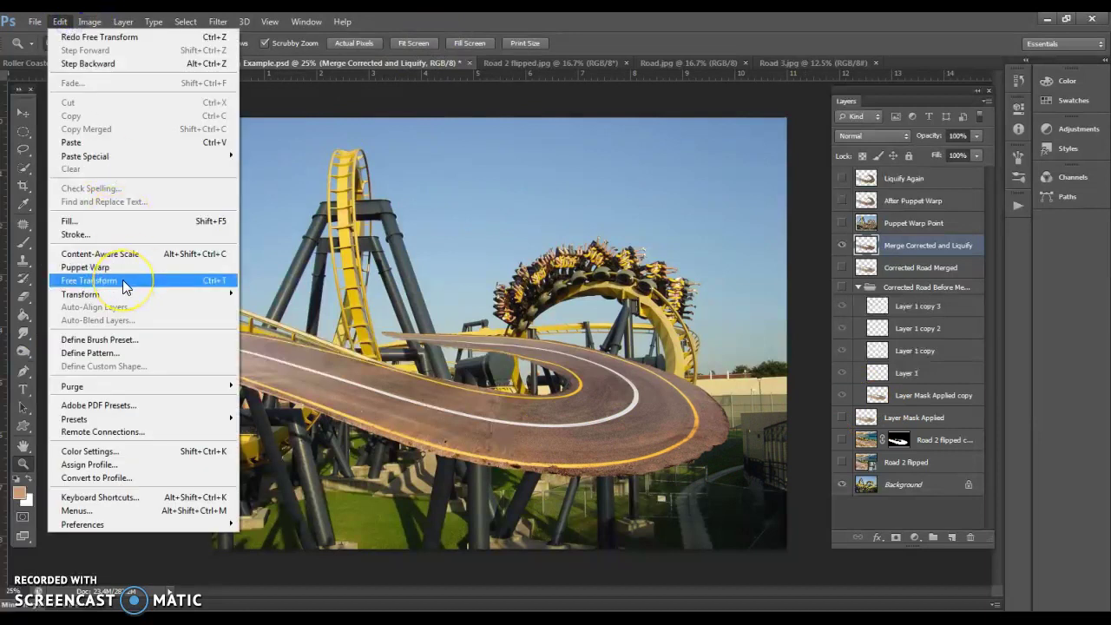
{"action": "left_click", "coordinate": [124, 280]}
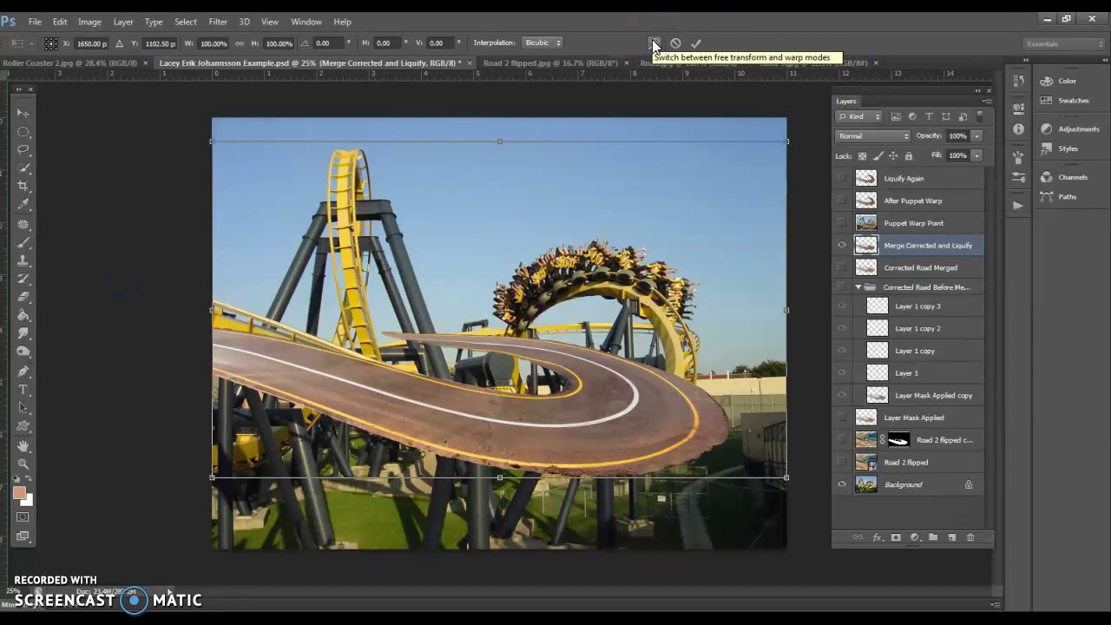
{"action": "left_click", "coordinate": [653, 42]}
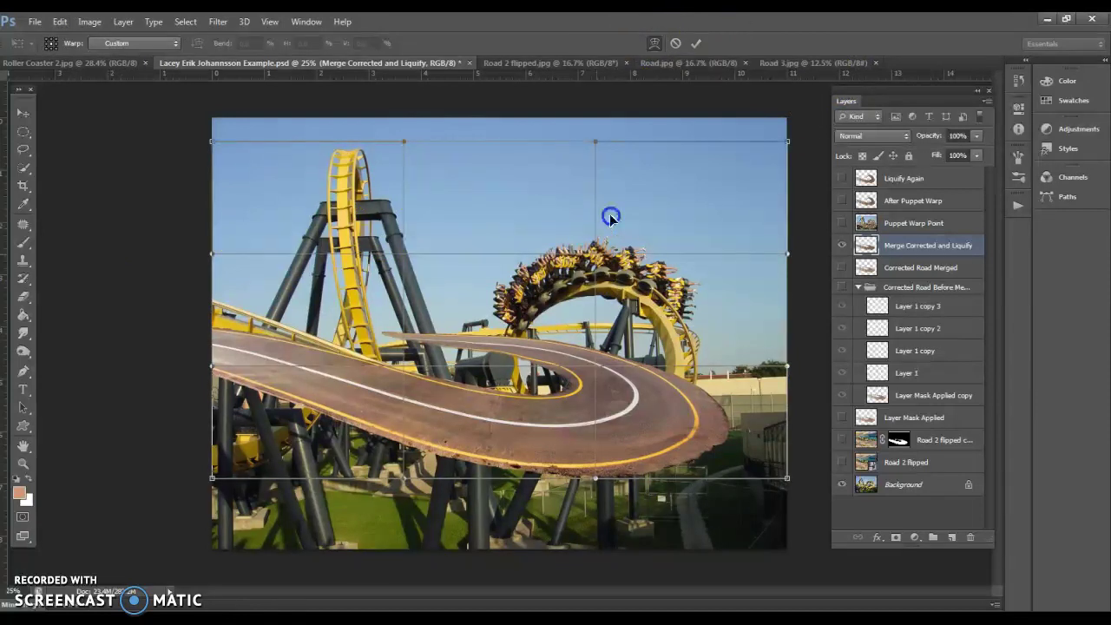
{"action": "left_click_drag", "start_coordinate": [401, 138], "coordinate": [398, 184]}
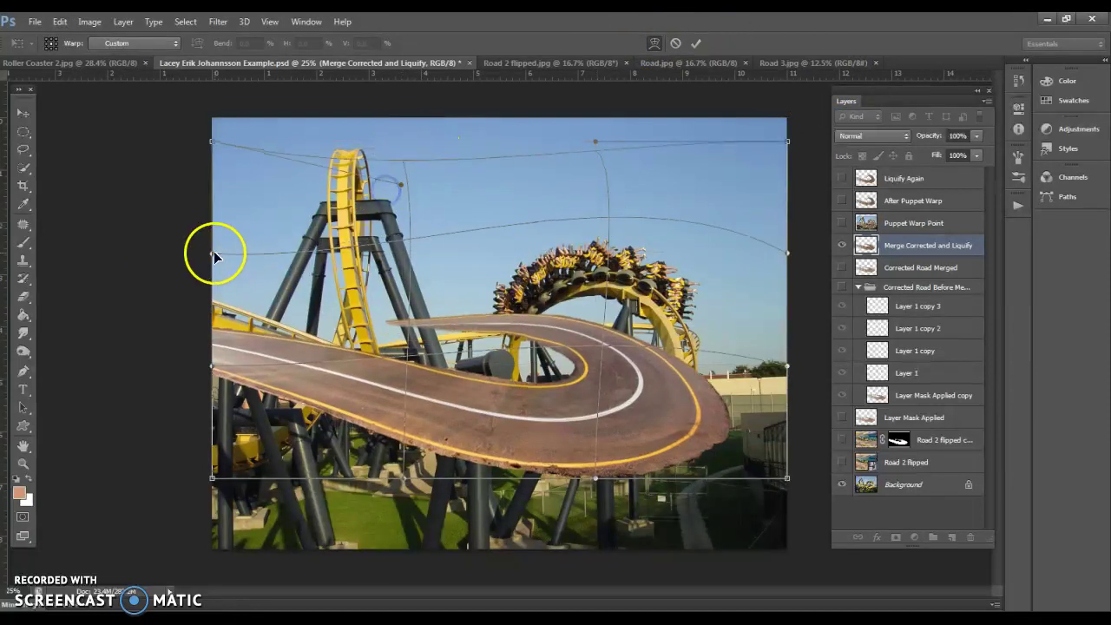
{"action": "left_click_drag", "start_coordinate": [214, 251], "coordinate": [334, 251]}
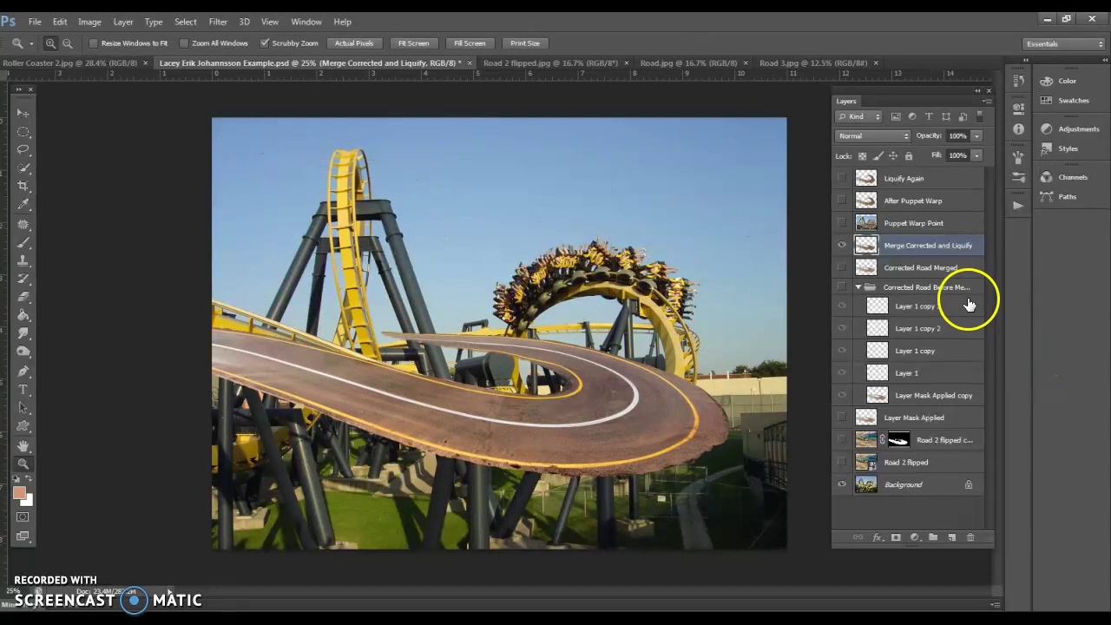
- Start Puppet Warp on the Merge Corrected and Liquify road, pin its wide cut-off end, and pull that end's upper corner up and outward
{"action": "left_click", "coordinate": [87, 22]}
{"action": "mouse_move", "coordinate": [59, 21]}
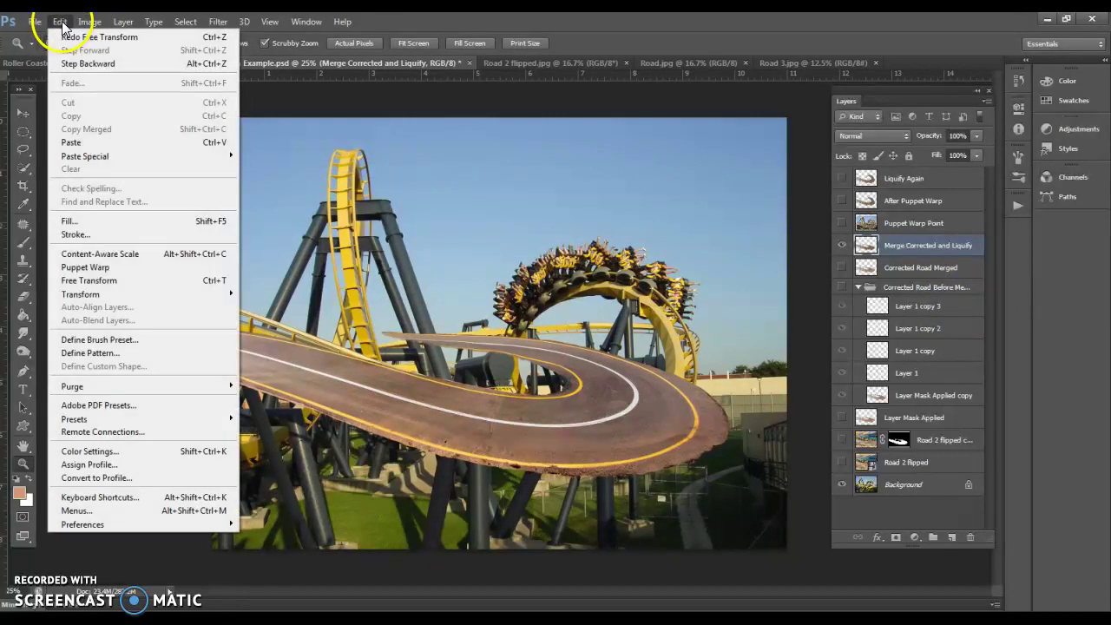
{"action": "left_click", "coordinate": [91, 268]}
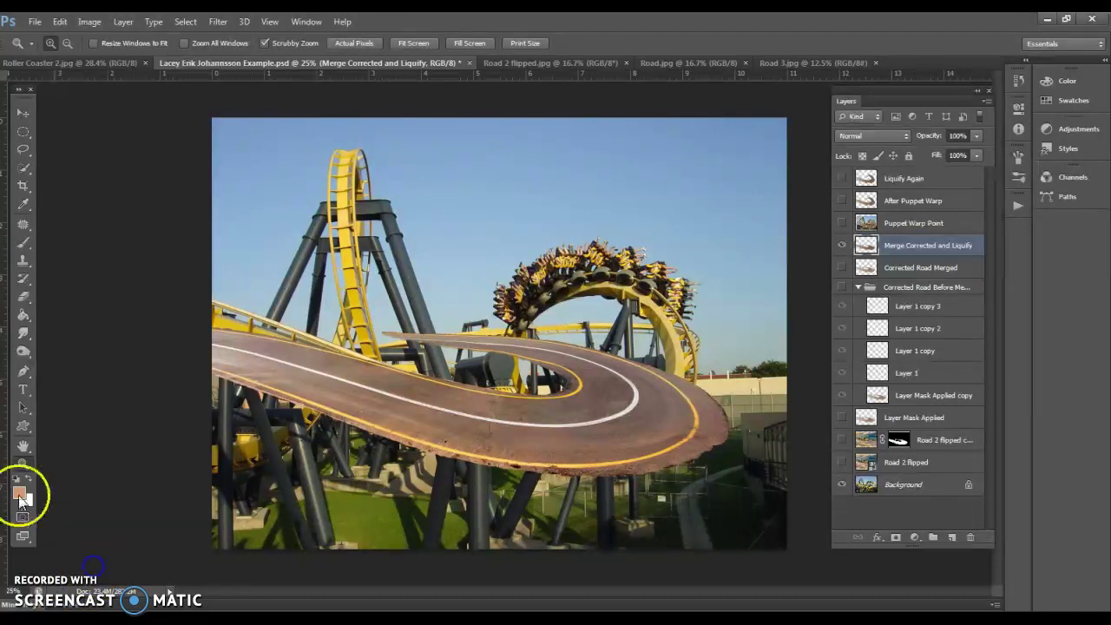
{"action": "left_click", "coordinate": [548, 377]}
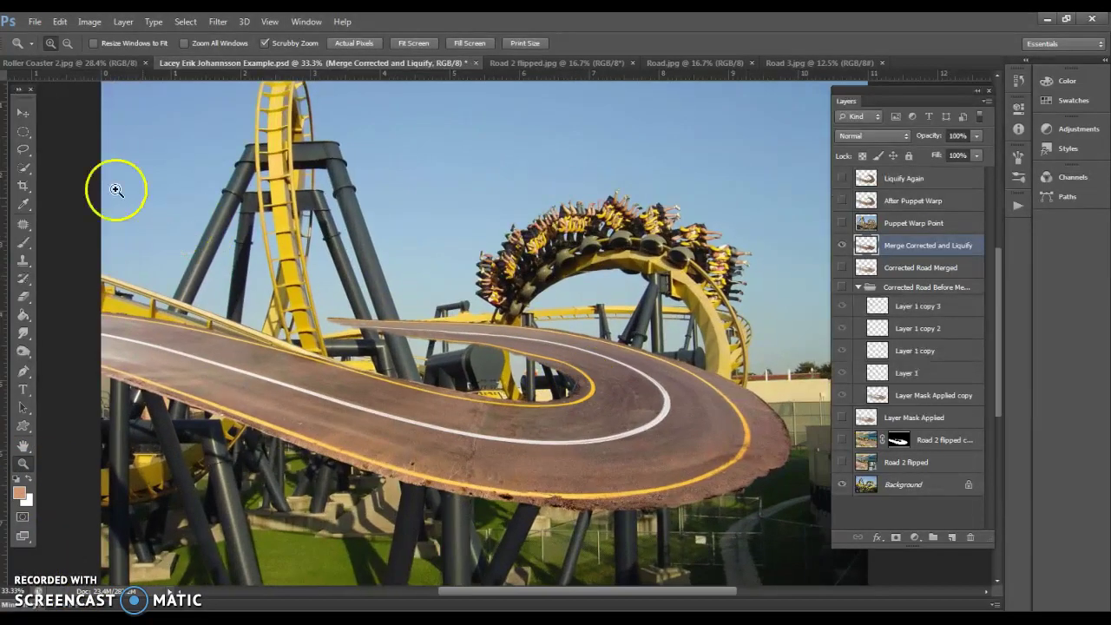
{"action": "left_click", "coordinate": [89, 21]}
{"action": "mouse_move", "coordinate": [60, 22]}
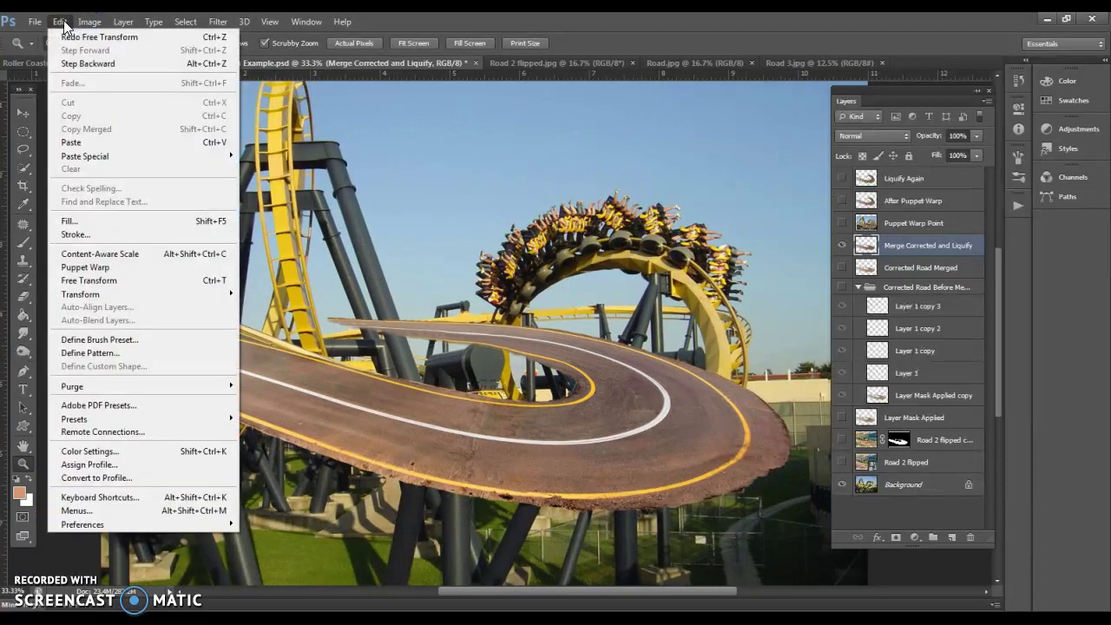
{"action": "left_click", "coordinate": [90, 269]}
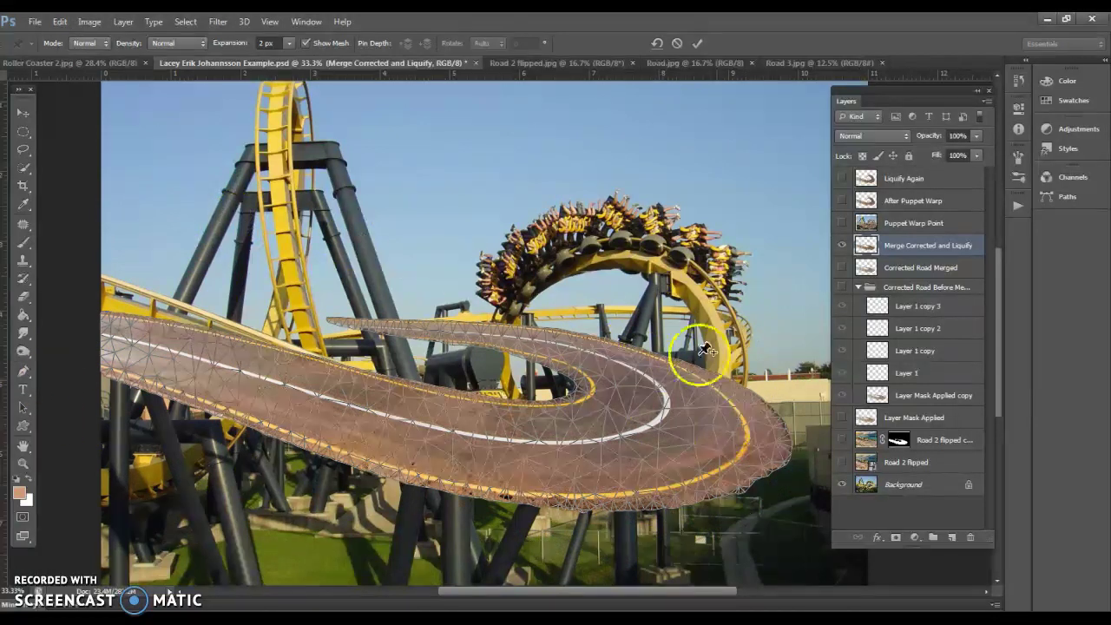
{"action": "left_click", "coordinate": [108, 313]}
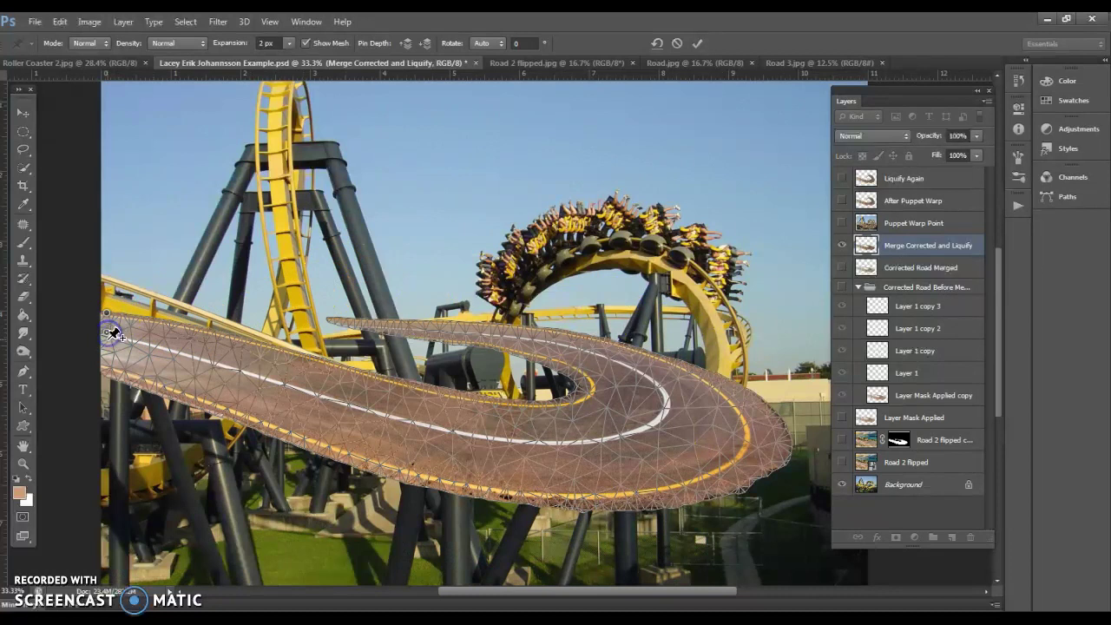
{"action": "left_click_drag", "start_coordinate": [120, 282], "coordinate": [139, 324]}
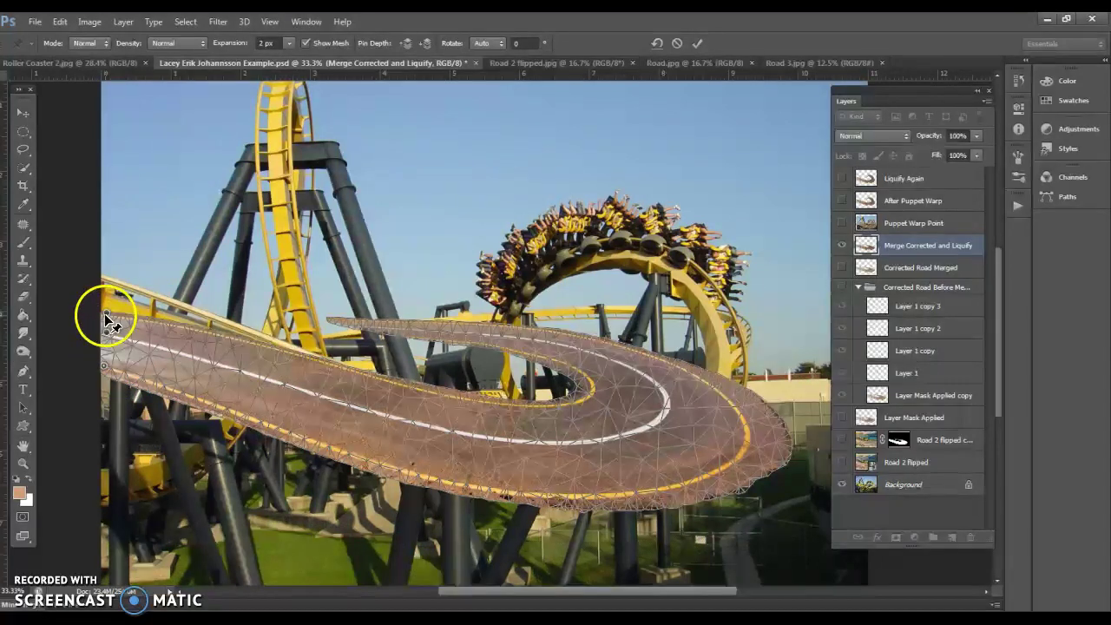
{"action": "left_click_drag", "start_coordinate": [106, 318], "coordinate": [96, 297]}
- Pin the road's inner curve, centre line, far tip and outer edge, and raise the wide end's upper pins to the coaster track
{"action": "left_click", "coordinate": [585, 367]}
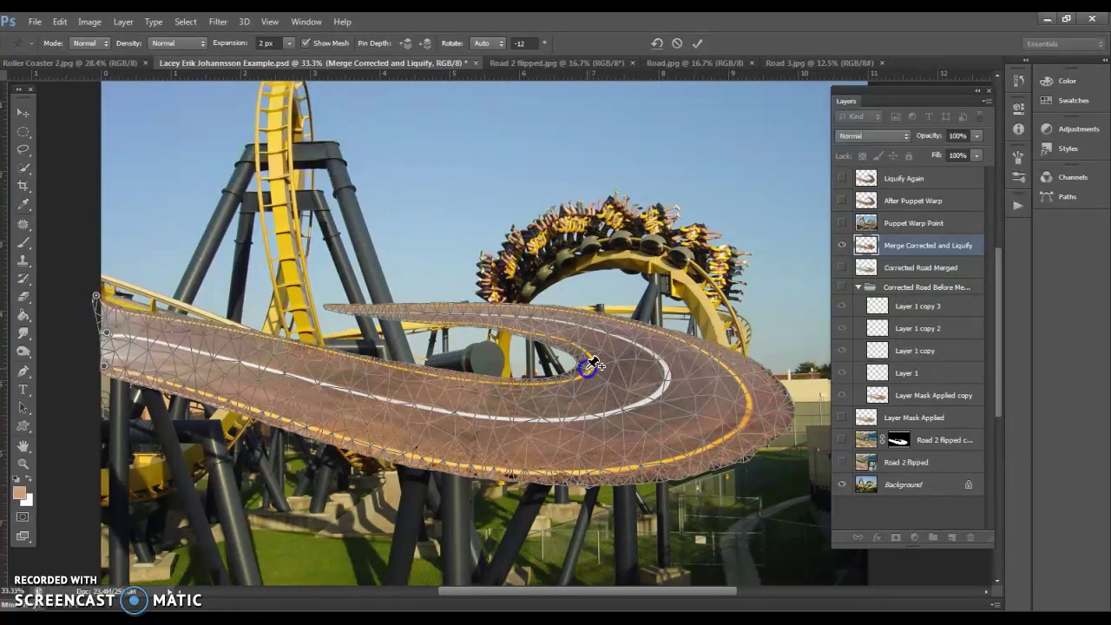
{"action": "left_click", "coordinate": [665, 386]}
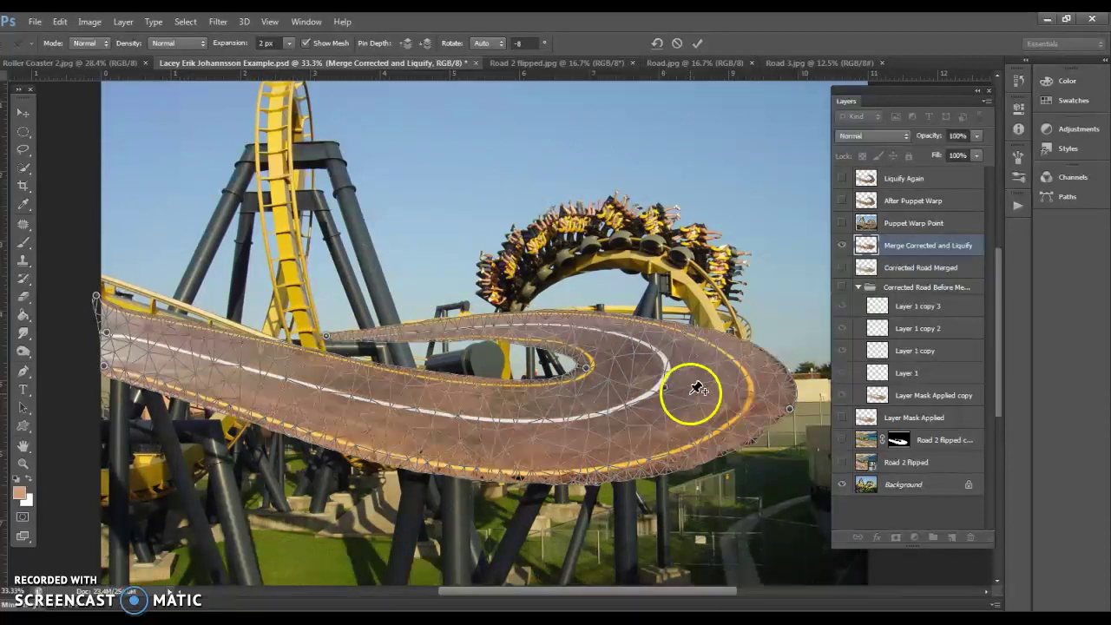
{"action": "left_click_drag", "start_coordinate": [98, 301], "coordinate": [105, 277]}
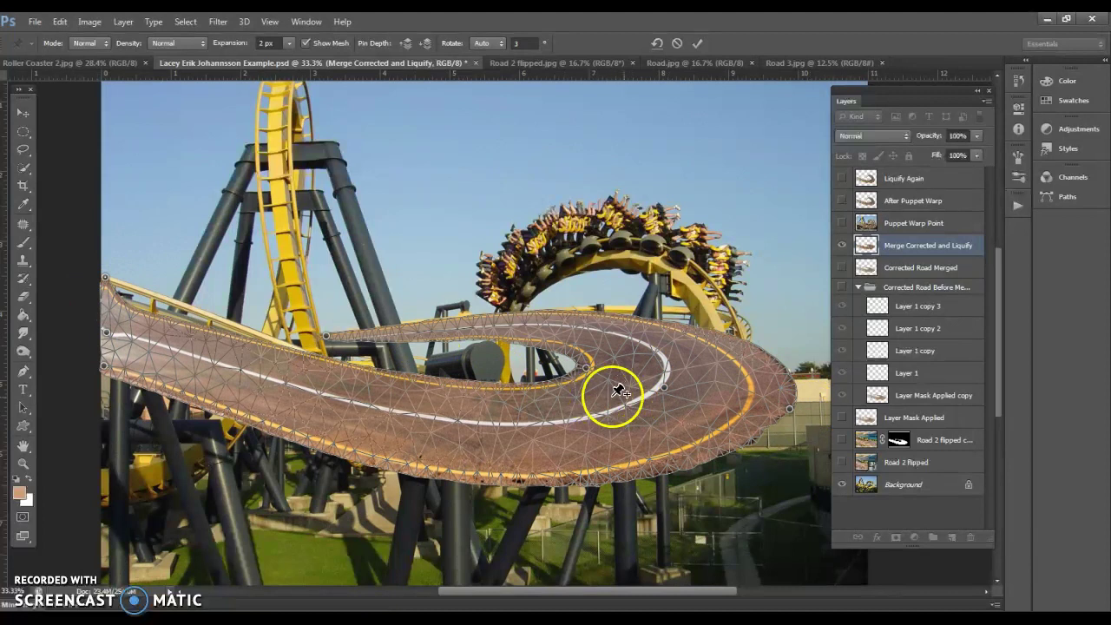
{"action": "left_click_drag", "start_coordinate": [106, 331], "coordinate": [107, 325]}
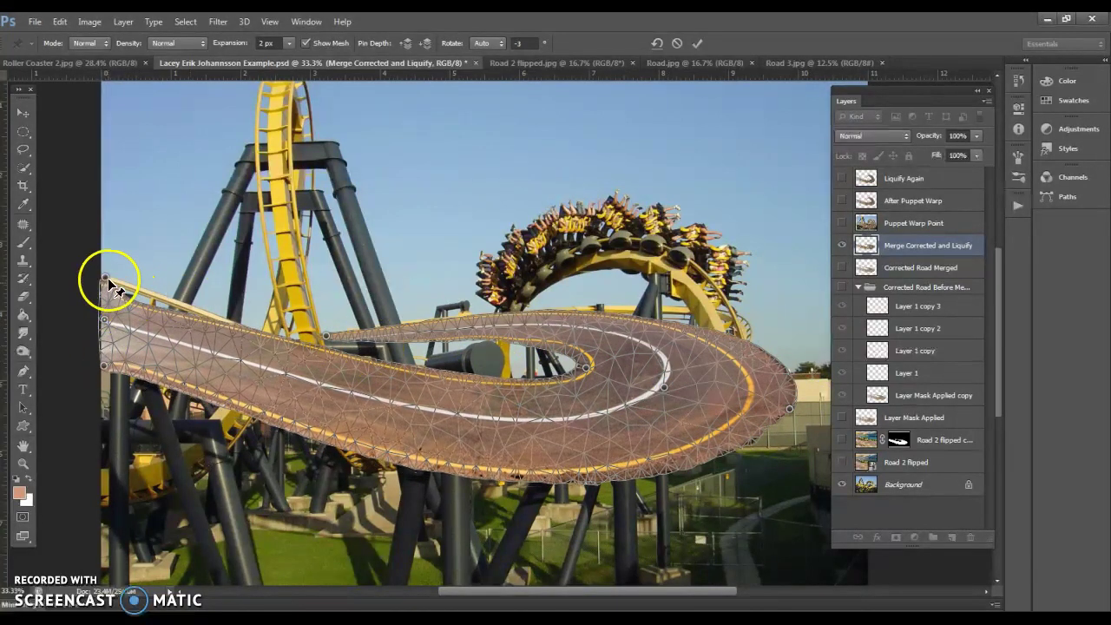
{"action": "left_click", "coordinate": [104, 277]}
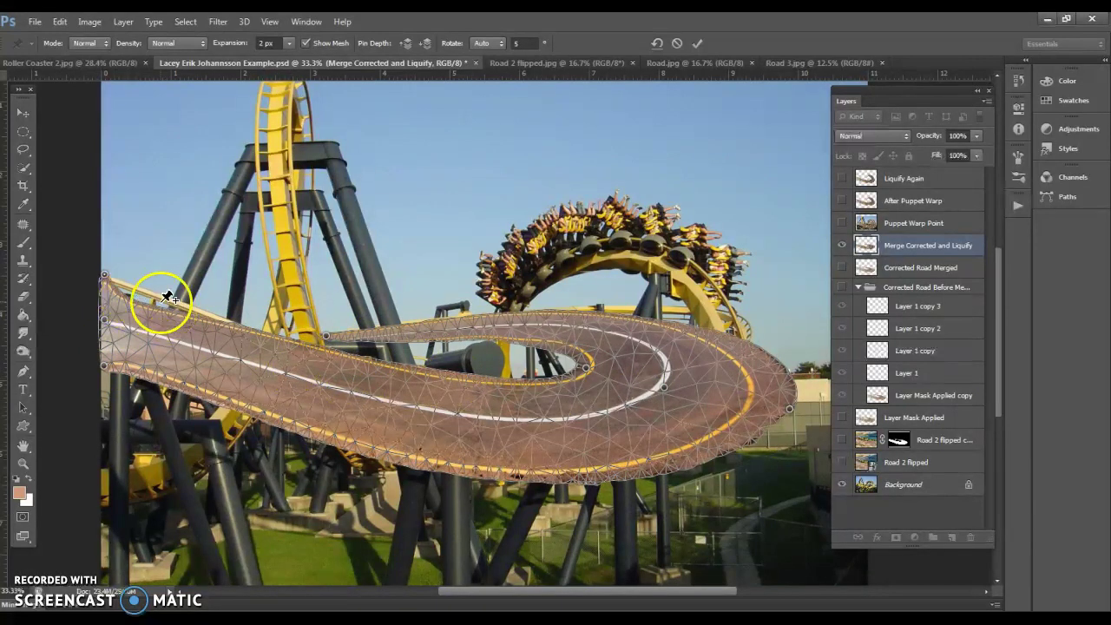
- Fit the near stretch's upper edge to the track with two more pins, and stretch the road's curve outward
{"action": "mouse_move", "coordinate": [158, 301]}
{"action": "left_mouse_down"}
{"action": "mouse_move", "coordinate": [161, 314]}
{"action": "mouse_move", "coordinate": [158, 303]}
{"action": "left_mouse_up"}
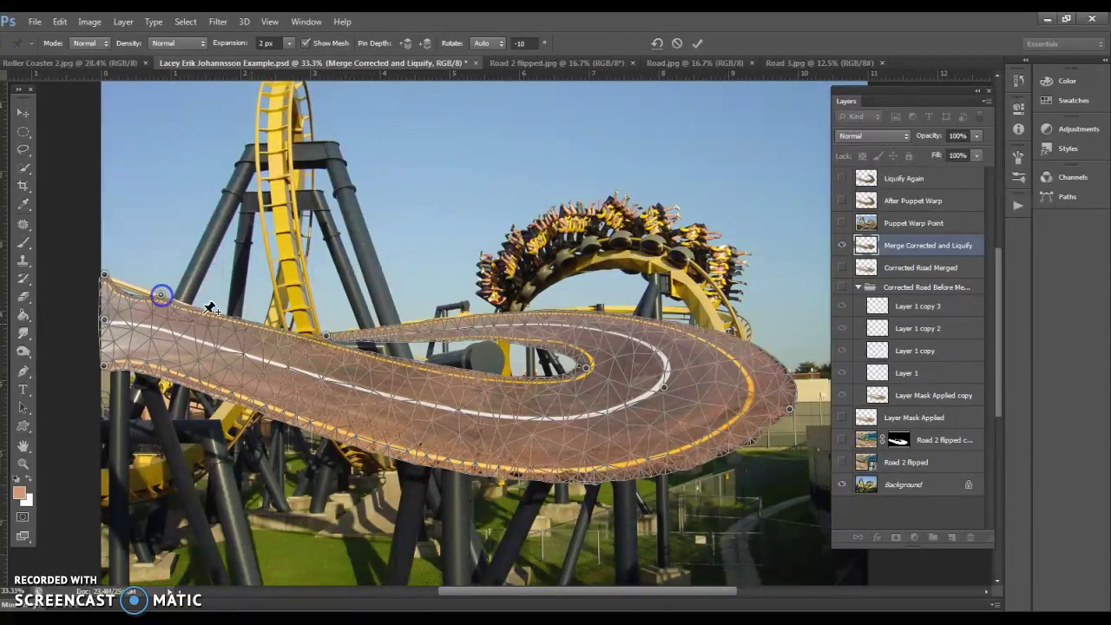
{"action": "left_click", "coordinate": [392, 355]}
{"action": "left_click_drag", "start_coordinate": [391, 354], "coordinate": [390, 373]}
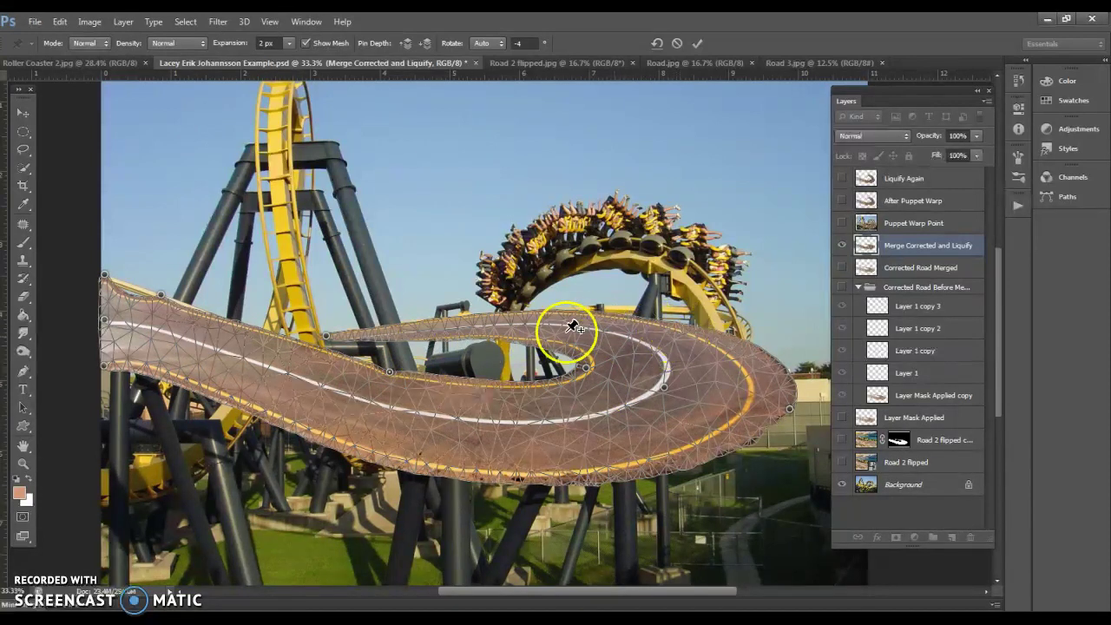
{"action": "left_click_drag", "start_coordinate": [585, 368], "coordinate": [716, 398]}
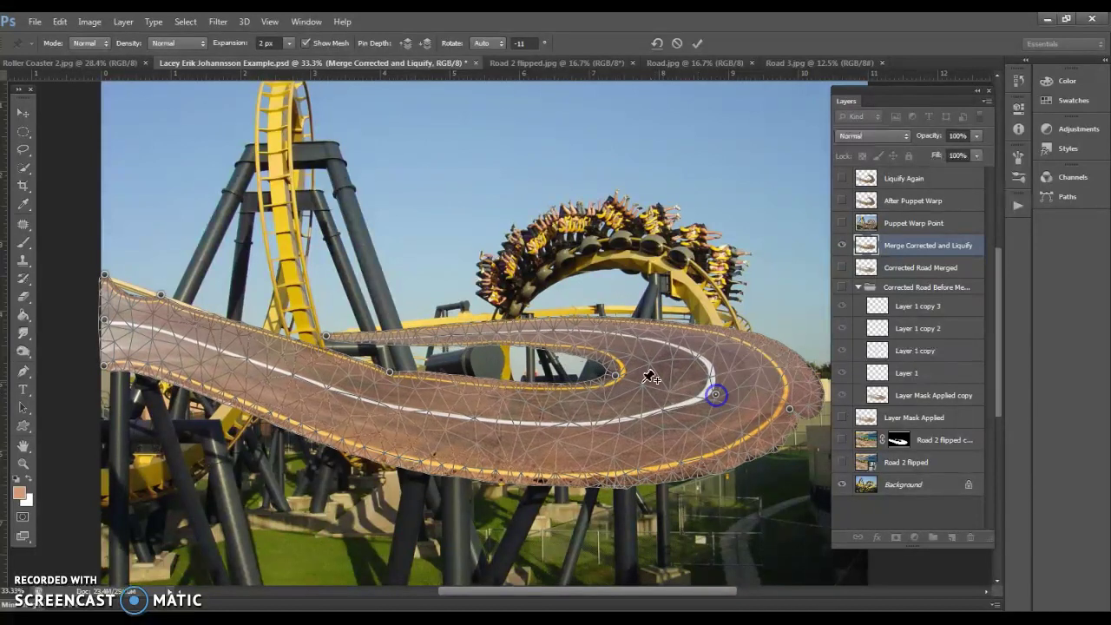
{"action": "left_click_drag", "start_coordinate": [617, 378], "coordinate": [622, 391]}
- Pin both edges of the road's narrow far arm and pull them up over the top of the coaster loop
{"action": "left_click", "coordinate": [541, 362]}
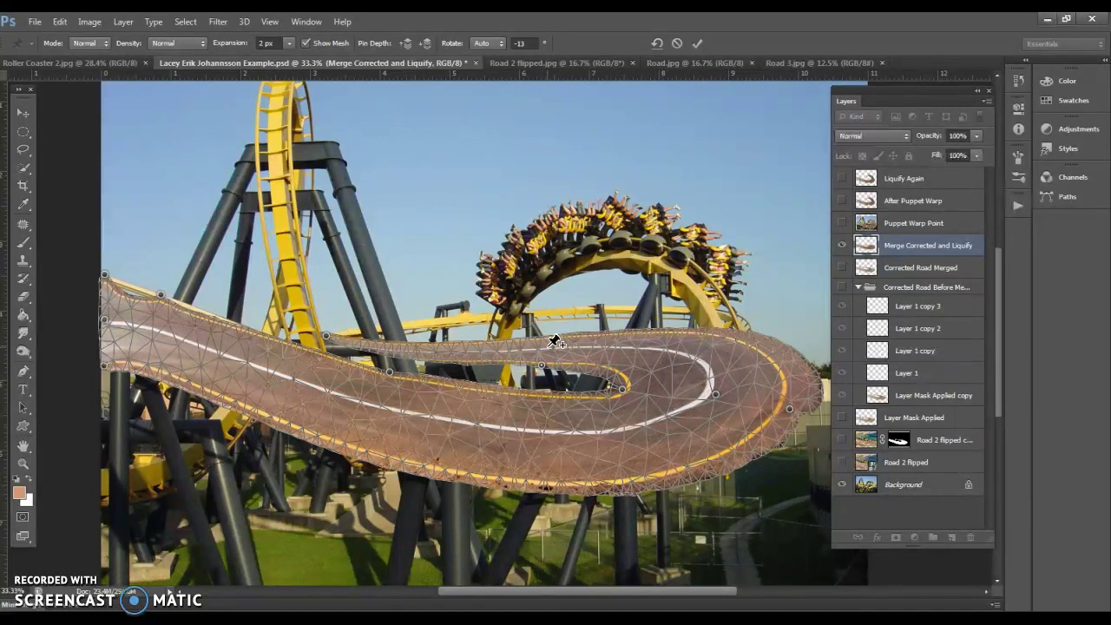
{"action": "left_click", "coordinate": [551, 337]}
{"action": "left_click_drag", "start_coordinate": [556, 327], "coordinate": [615, 184]}
{"action": "left_click", "coordinate": [542, 369]}
{"action": "left_click_drag", "start_coordinate": [541, 368], "coordinate": [596, 232]}
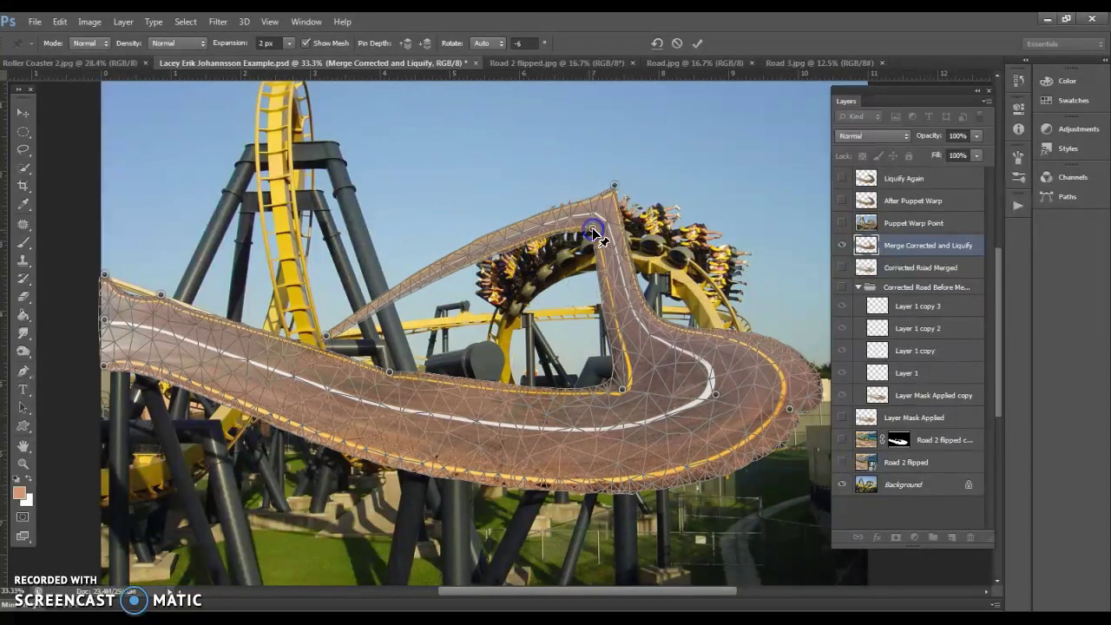
- Add pins across the raised road section, pull them outward along the loop's far side, and apply the Puppet Warp
{"action": "left_click", "coordinate": [609, 285]}
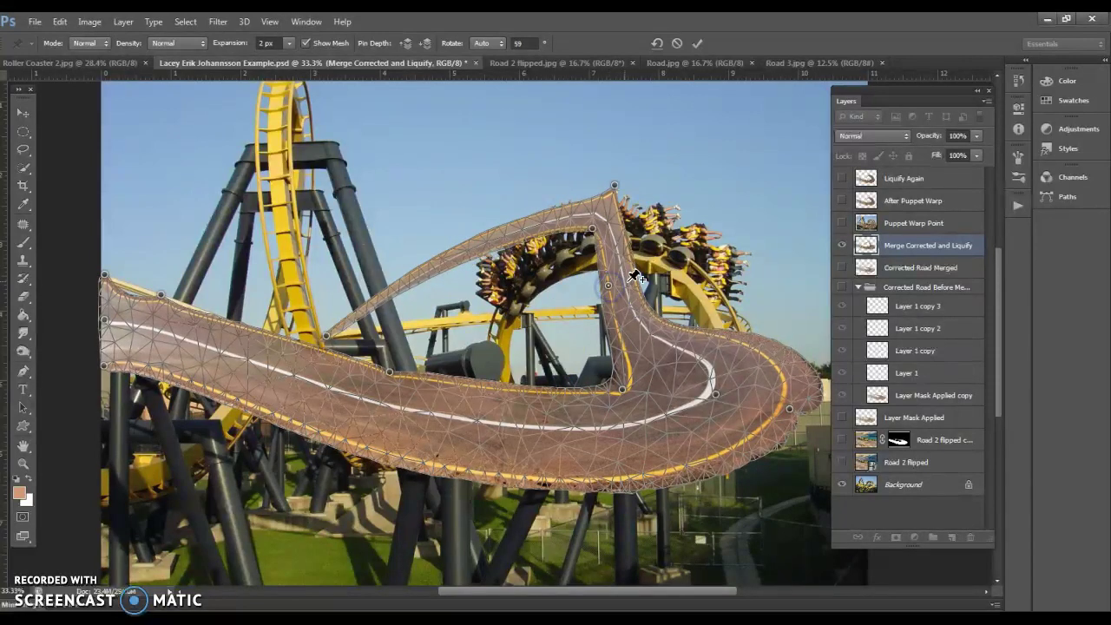
{"action": "left_click", "coordinate": [623, 281]}
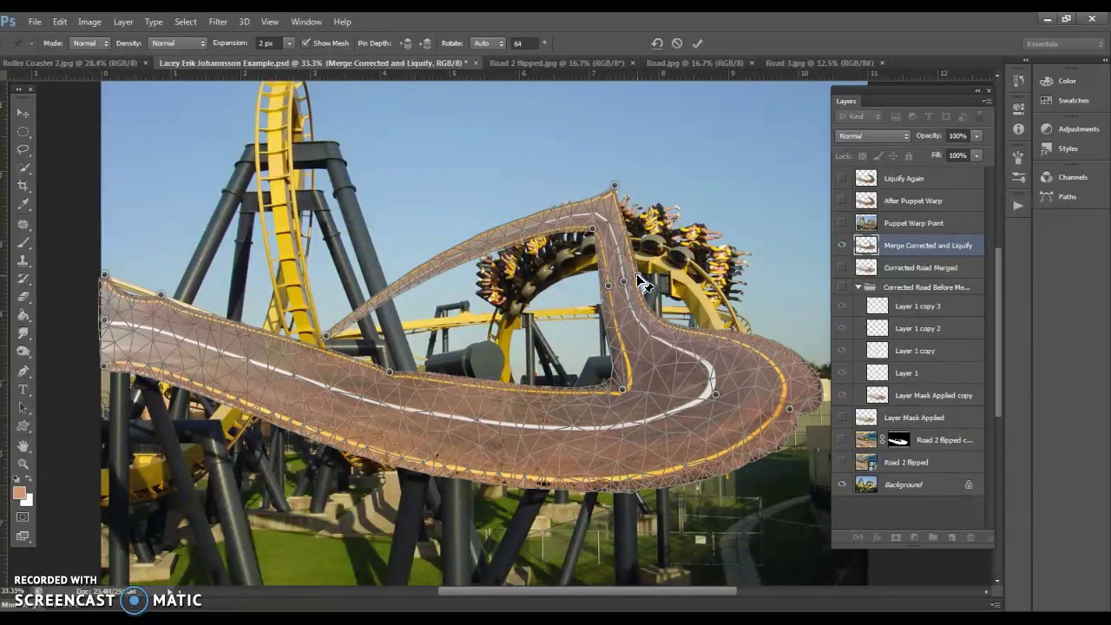
{"action": "left_click_drag", "start_coordinate": [639, 282], "coordinate": [734, 228]}
{"action": "left_click_drag", "start_coordinate": [627, 277], "coordinate": [700, 241]}
{"action": "left_click", "coordinate": [608, 285]}
{"action": "left_click_drag", "start_coordinate": [626, 282], "coordinate": [685, 248]}
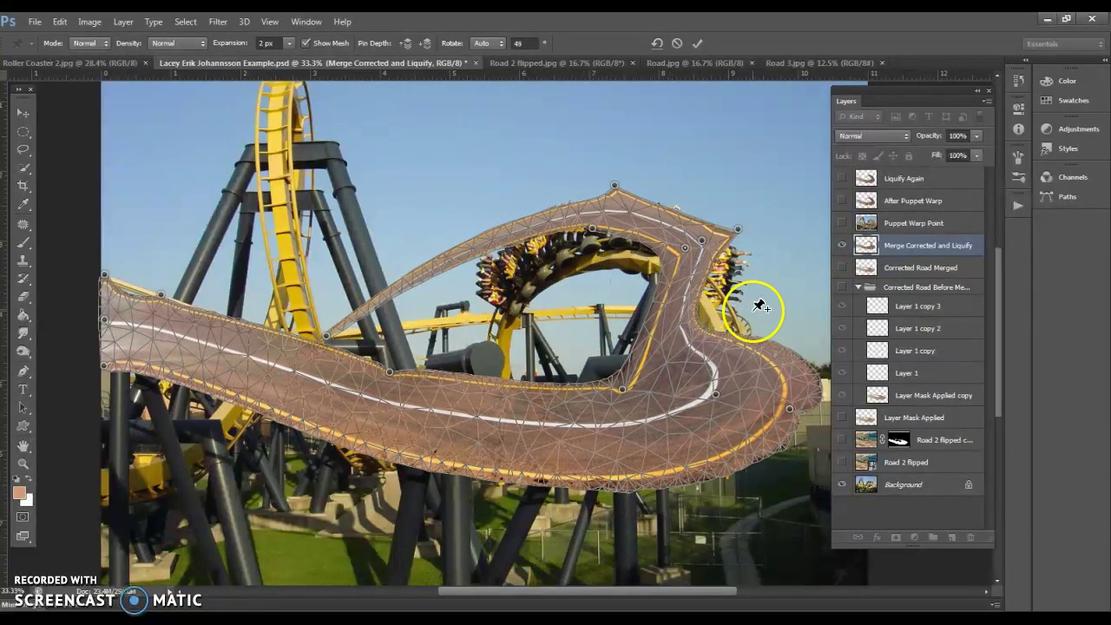
{"action": "key", "text": "Return"}
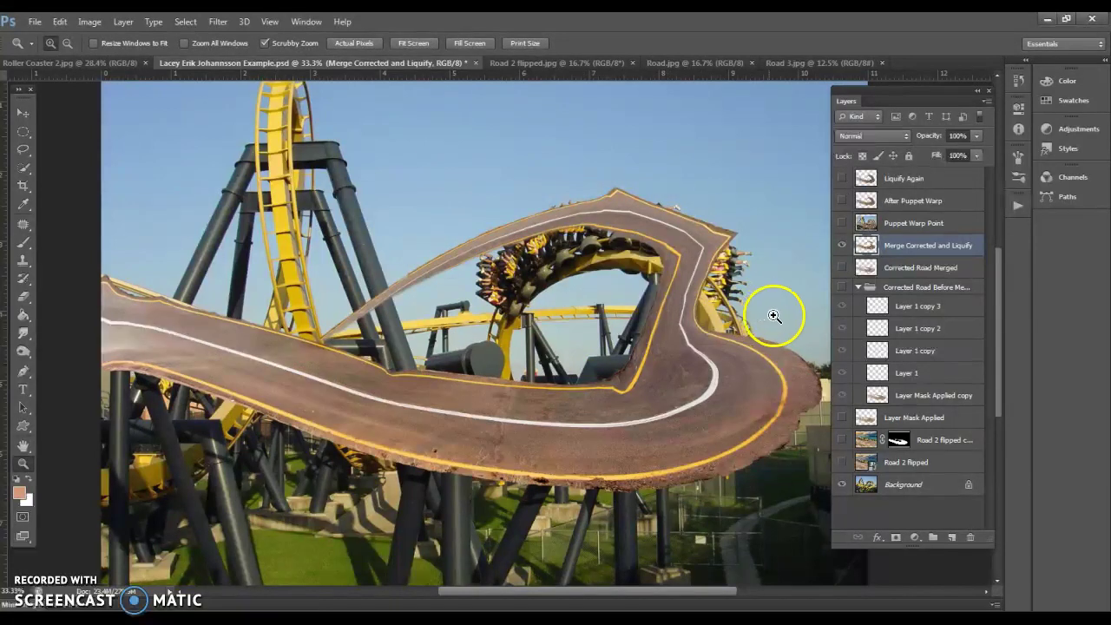
- Hide the Merge Corrected and Liquify layer, view the Puppet Warp Point layer briefly, and show After Puppet Warp instead
{"action": "left_click", "coordinate": [841, 245]}
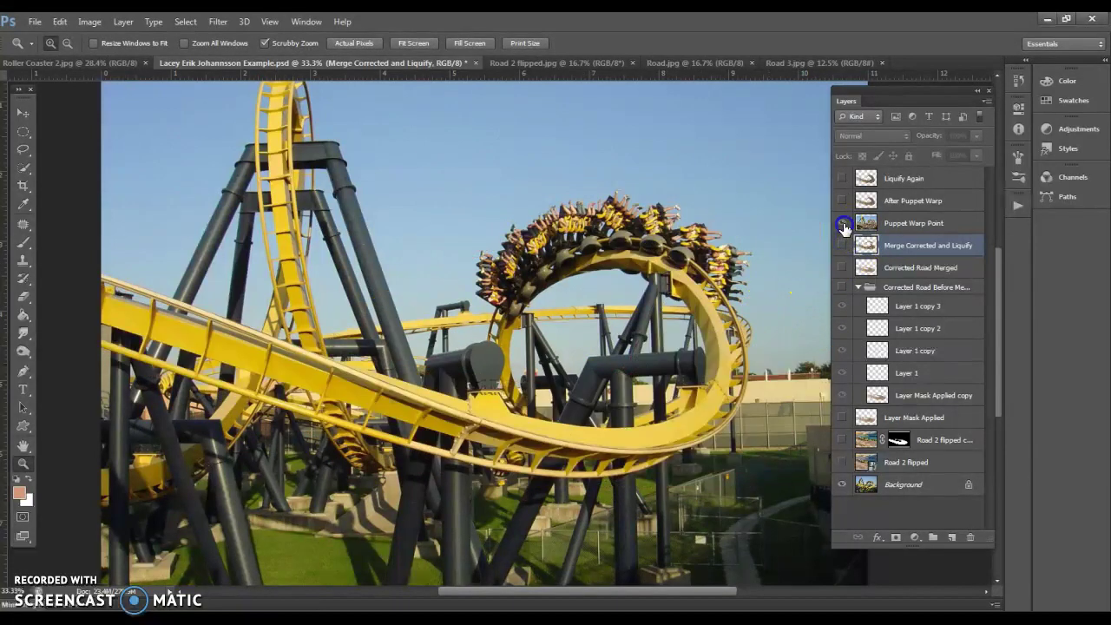
{"action": "left_click", "coordinate": [841, 223]}
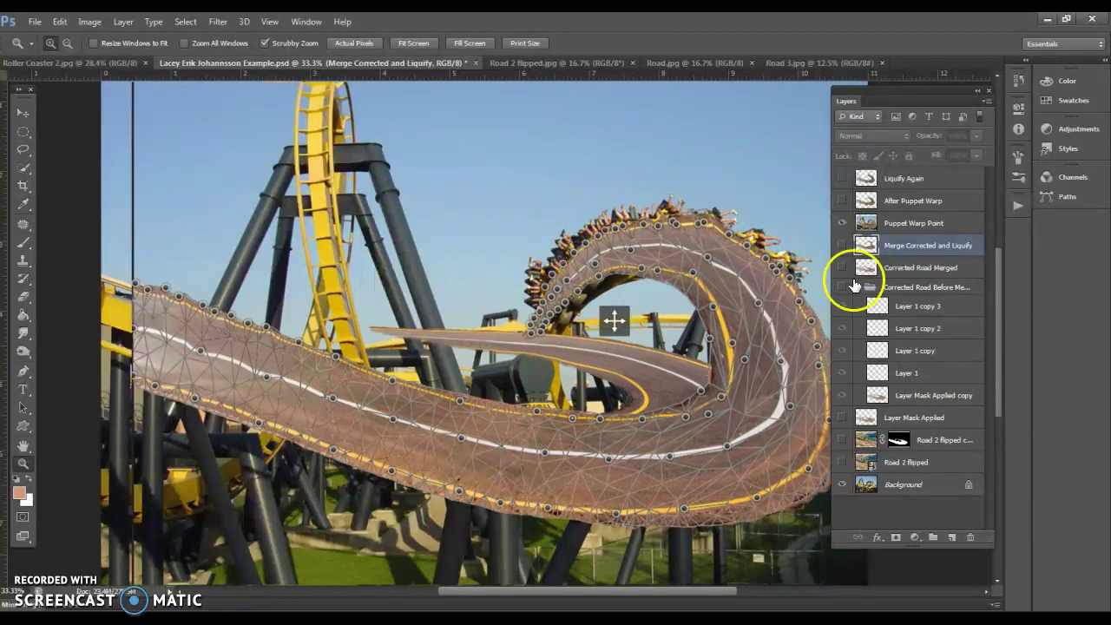
{"action": "left_click", "coordinate": [841, 219]}
{"action": "left_click", "coordinate": [841, 200]}
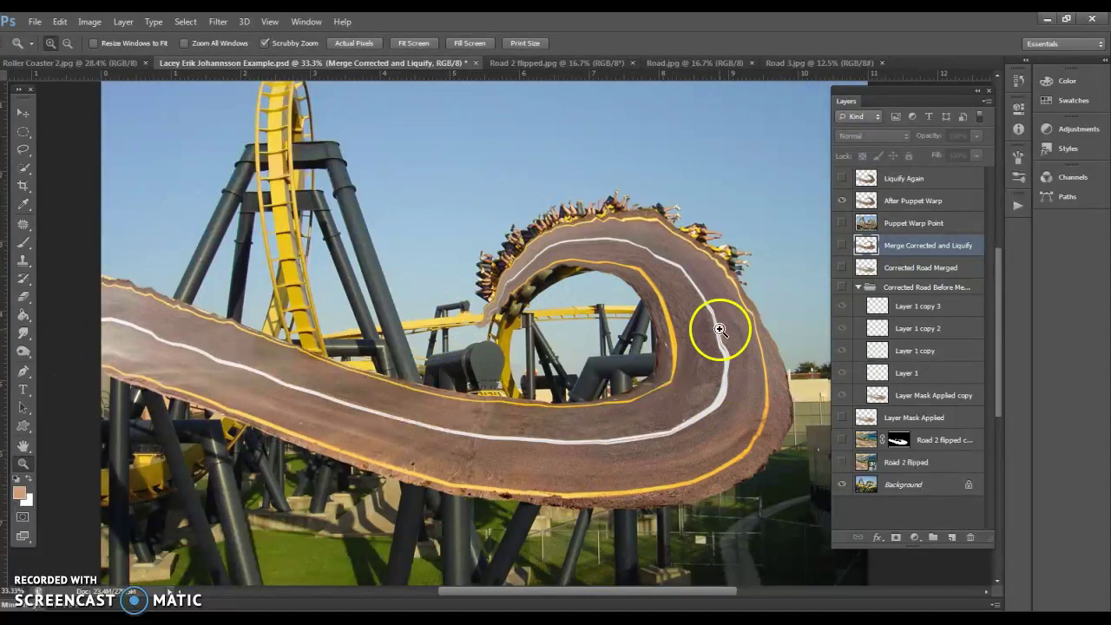
- Compare the After Puppet Warp road with the Liquify Again version by toggling their visibility
{"action": "left_click", "coordinate": [845, 200]}
{"action": "left_click", "coordinate": [845, 199]}
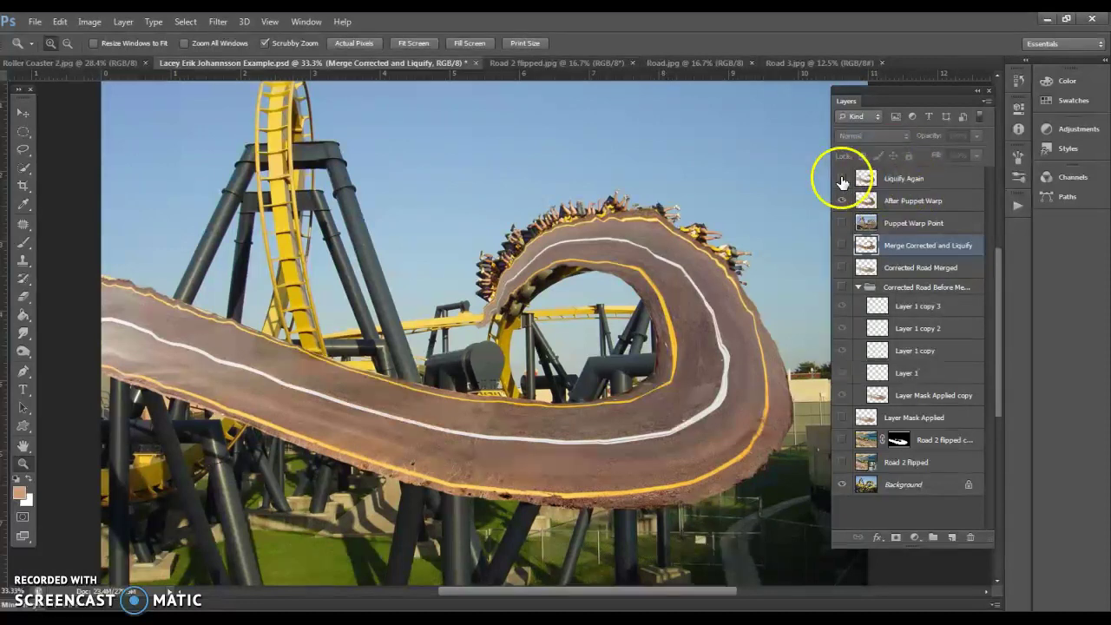
{"action": "left_click", "coordinate": [842, 179]}
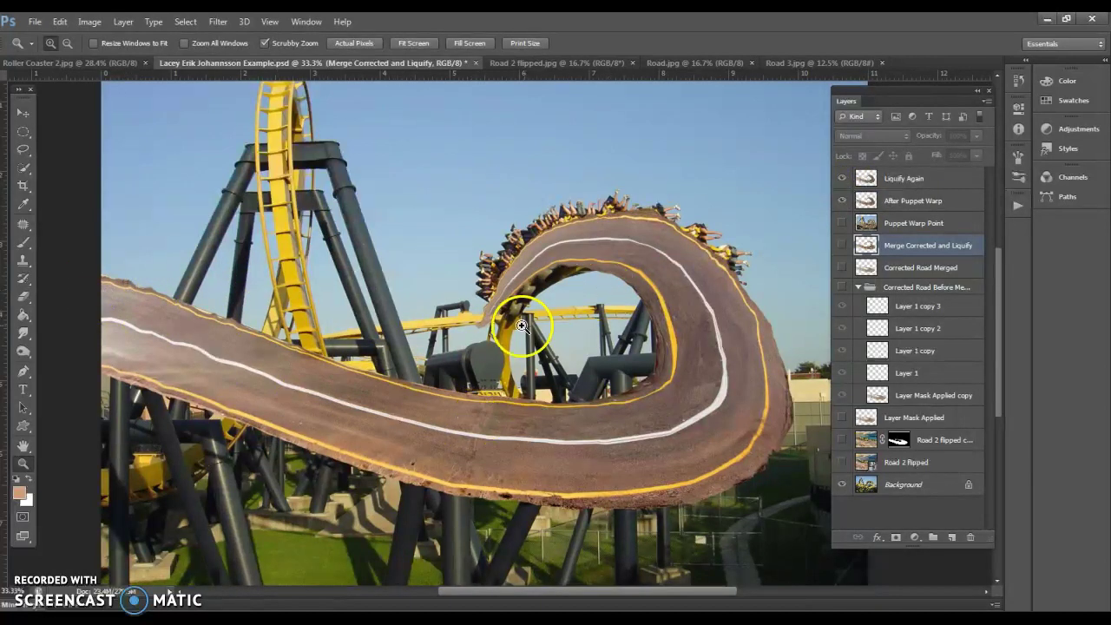
- Open the After Puppet Warp layer in Liquify and smooth the notch in the loop's upper edge with Forward Warp
{"action": "left_click", "coordinate": [907, 201]}
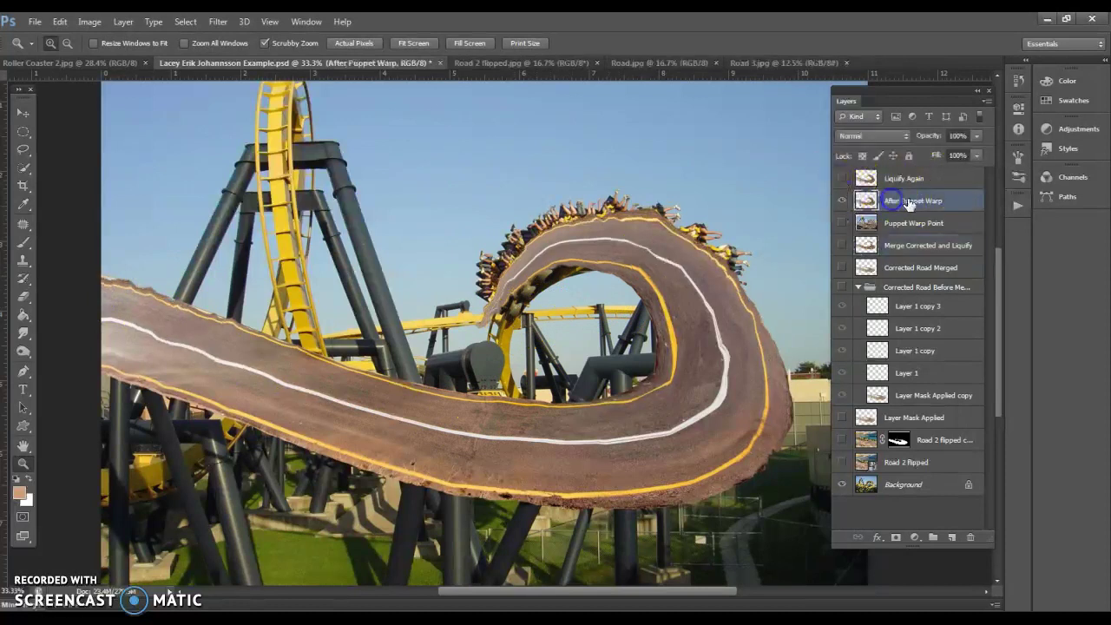
{"action": "left_click", "coordinate": [217, 21]}
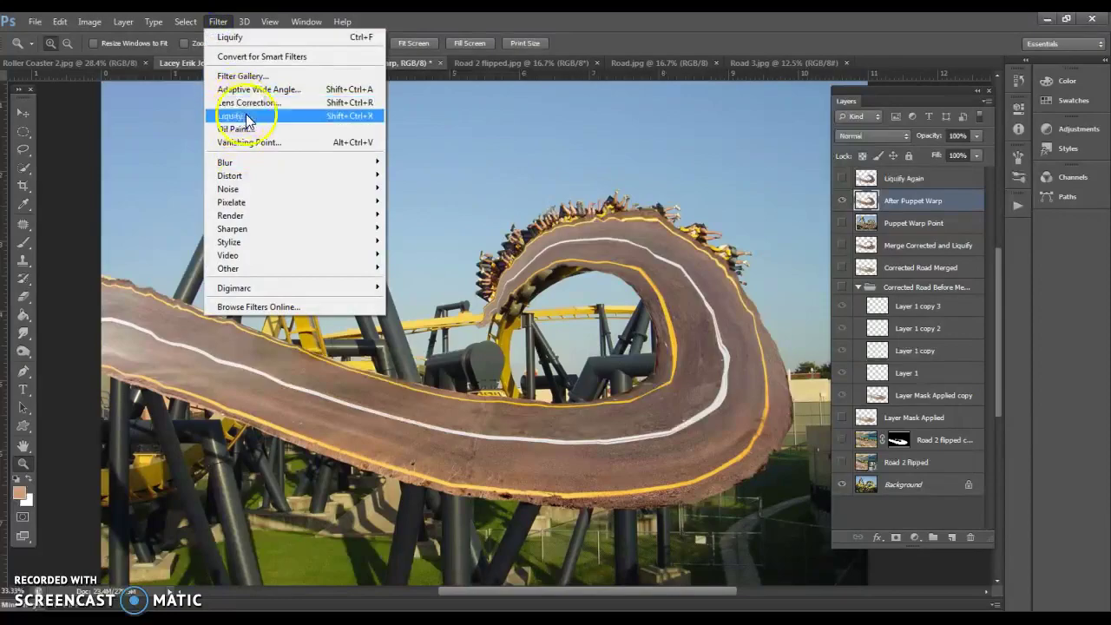
{"action": "left_click", "coordinate": [232, 115]}
{"action": "left_click_drag", "start_coordinate": [483, 241], "coordinate": [562, 220]}
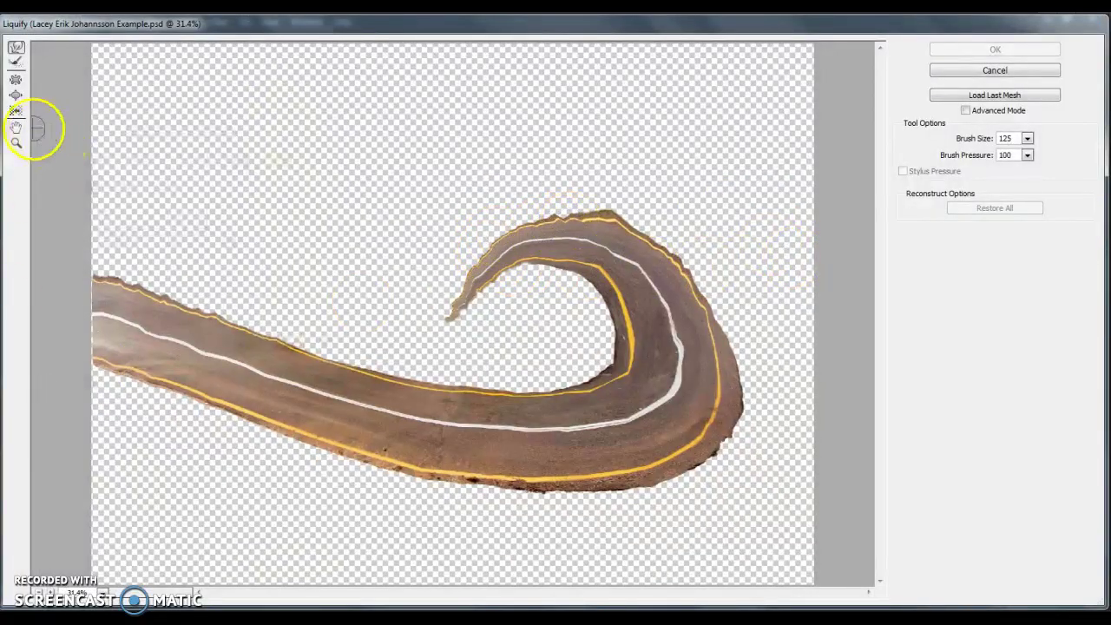
{"action": "left_click", "coordinate": [472, 229]}
{"action": "left_click", "coordinate": [617, 240]}
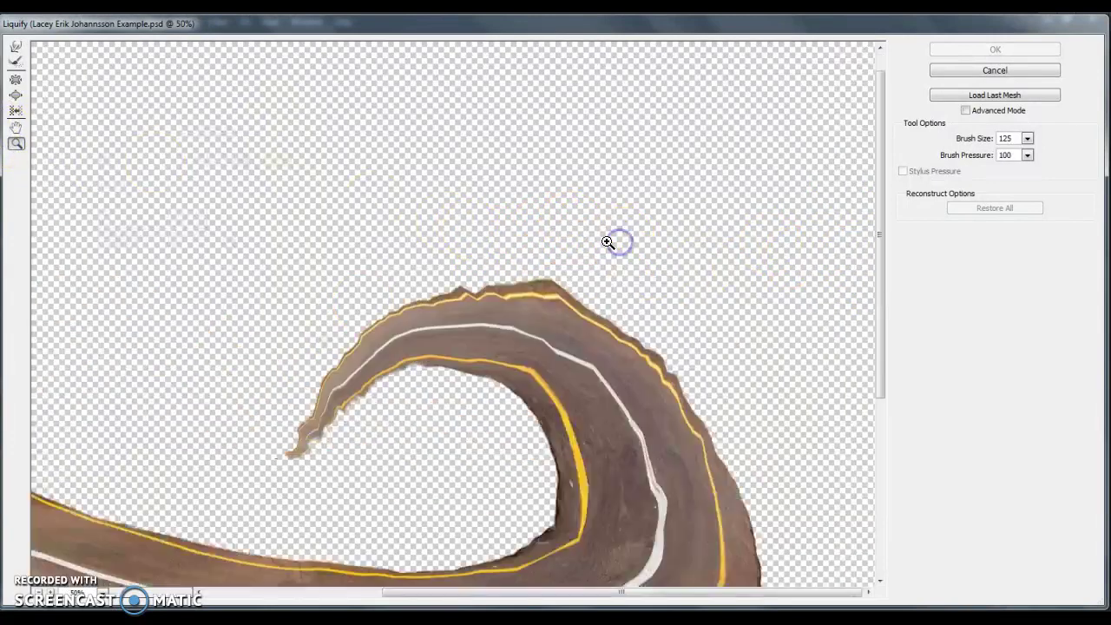
{"action": "left_click", "coordinate": [17, 50]}
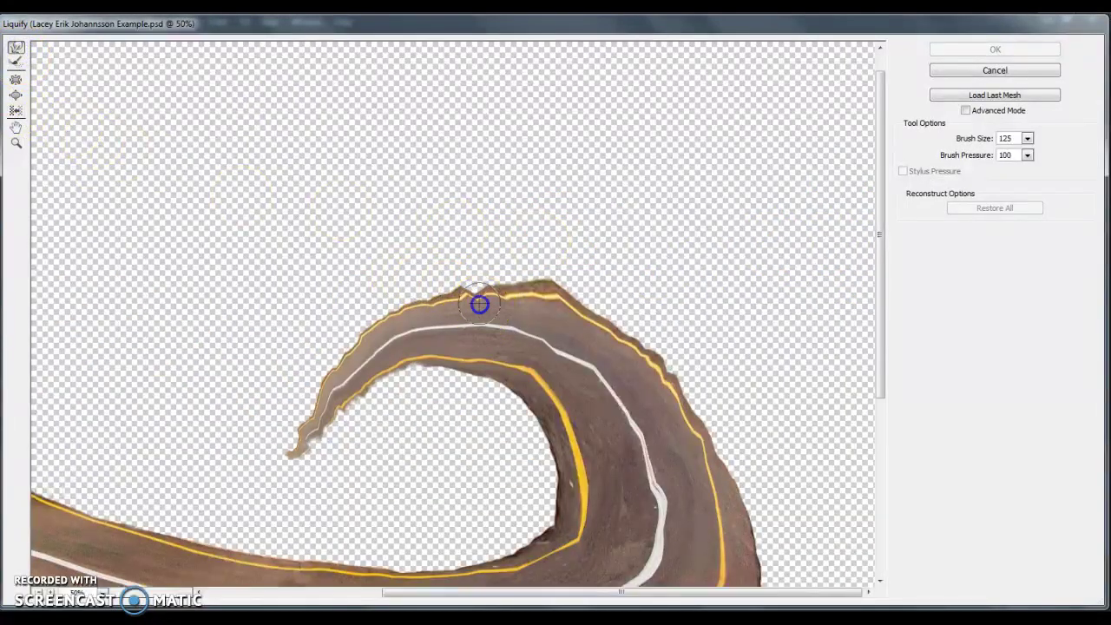
{"action": "mouse_move", "coordinate": [479, 292]}
{"action": "left_mouse_down"}
{"action": "mouse_move", "coordinate": [435, 308]}
{"action": "mouse_move", "coordinate": [509, 303]}
{"action": "left_mouse_up"}
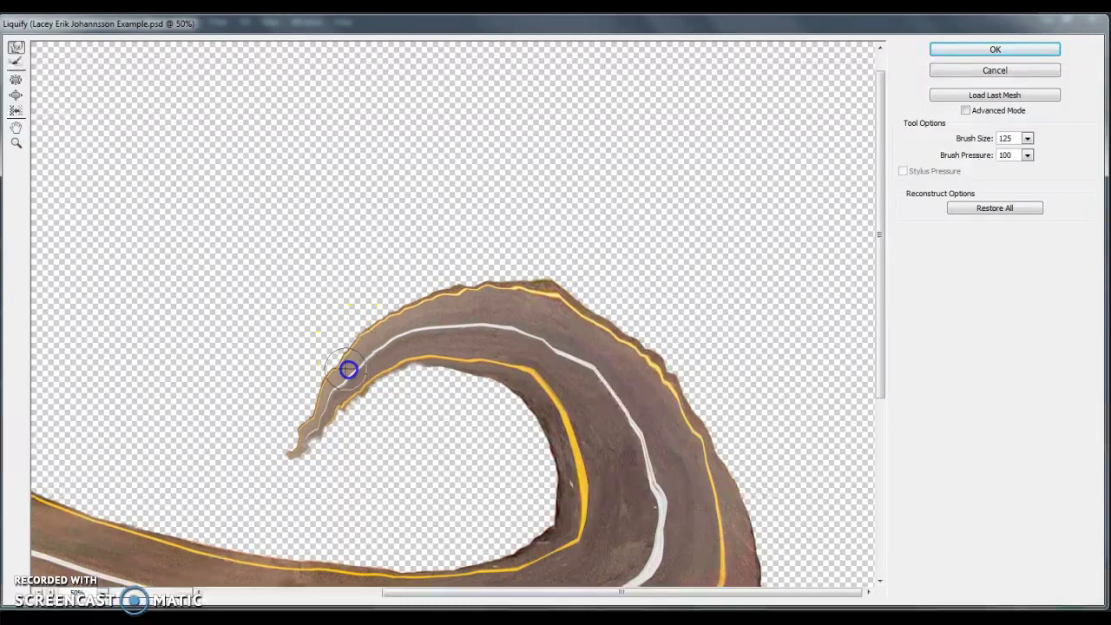
- Enable Liquify's Advanced Mode and show the backdrop of the other layers behind the road
{"action": "left_click", "coordinate": [967, 111]}
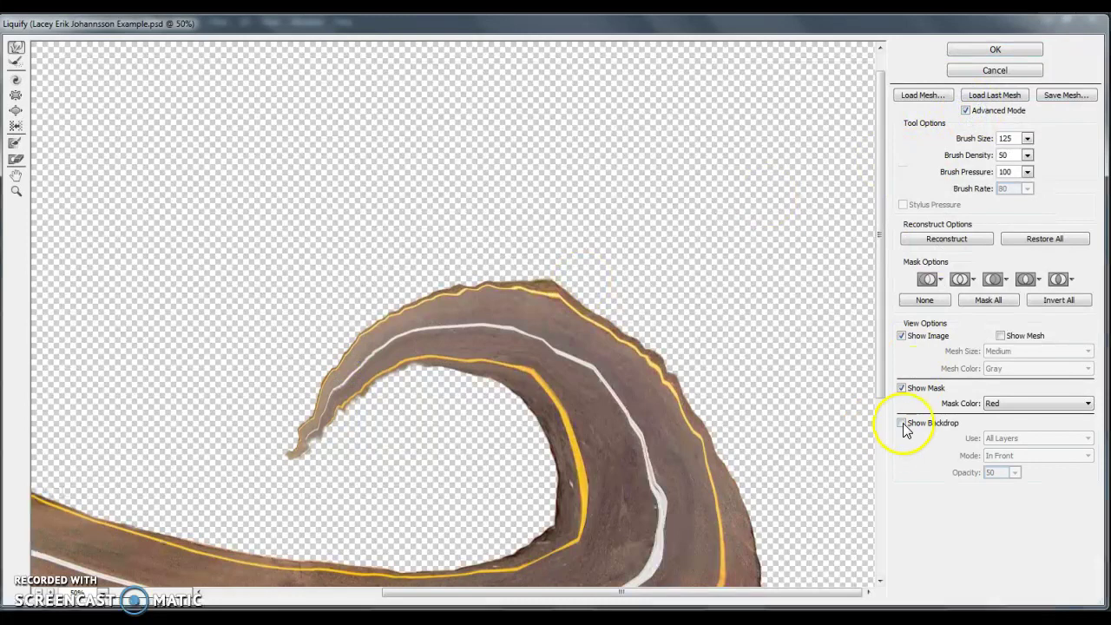
{"action": "left_click", "coordinate": [903, 423]}
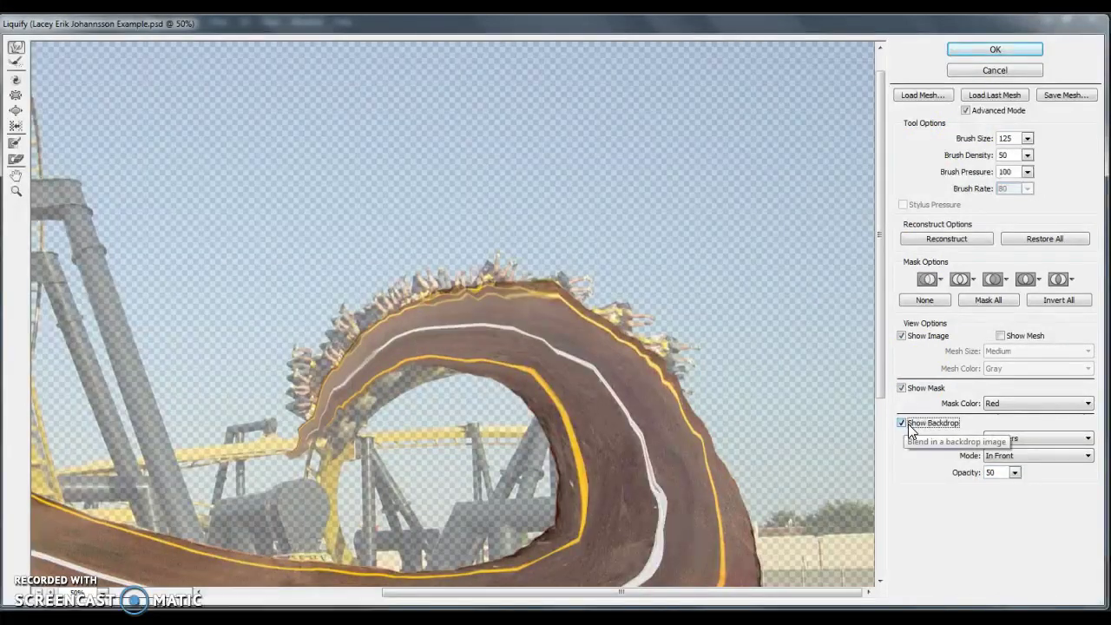
{"action": "left_click", "coordinate": [902, 423]}
{"action": "left_click", "coordinate": [903, 423]}
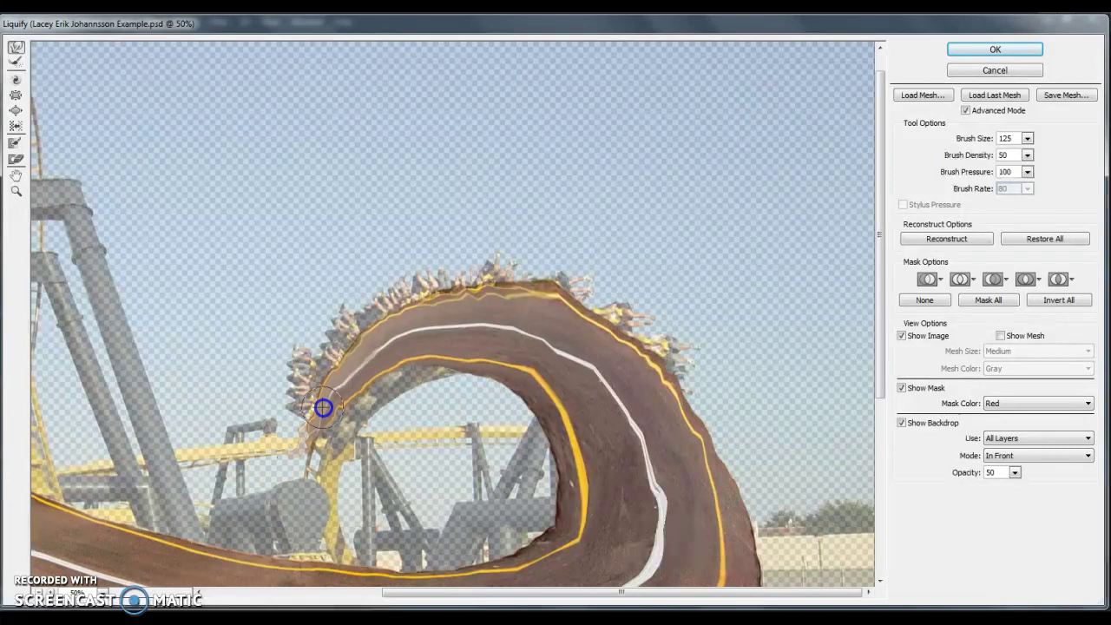
- Apply the Liquify edits and display the Liquify Again layer in place of After Puppet Warp
{"action": "left_click", "coordinate": [977, 52]}
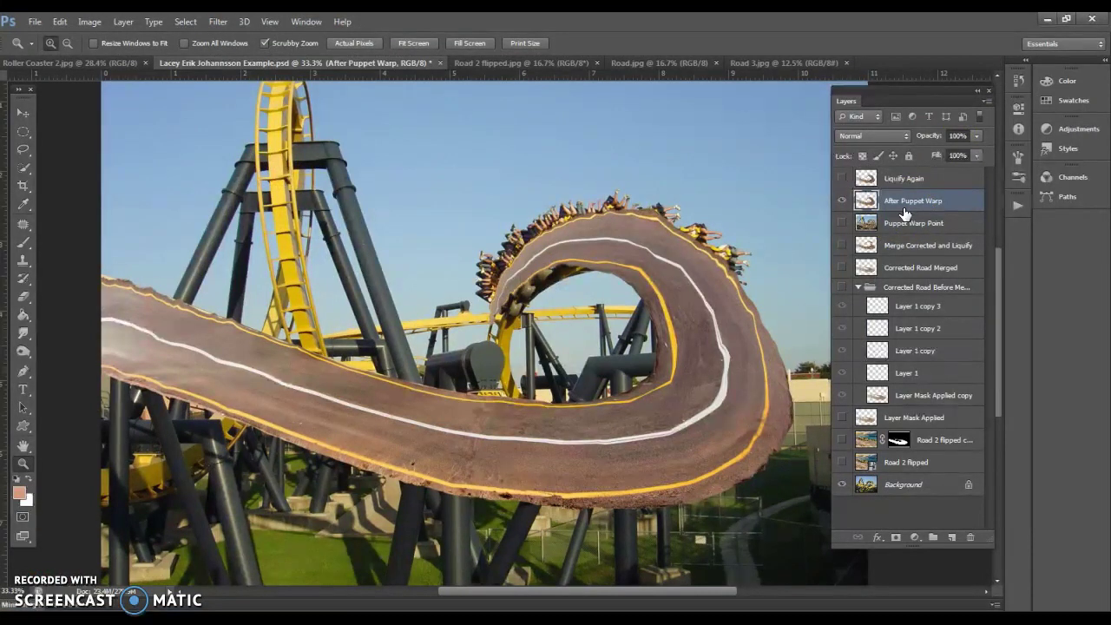
{"action": "left_click", "coordinate": [842, 178]}
{"action": "left_click", "coordinate": [841, 201]}
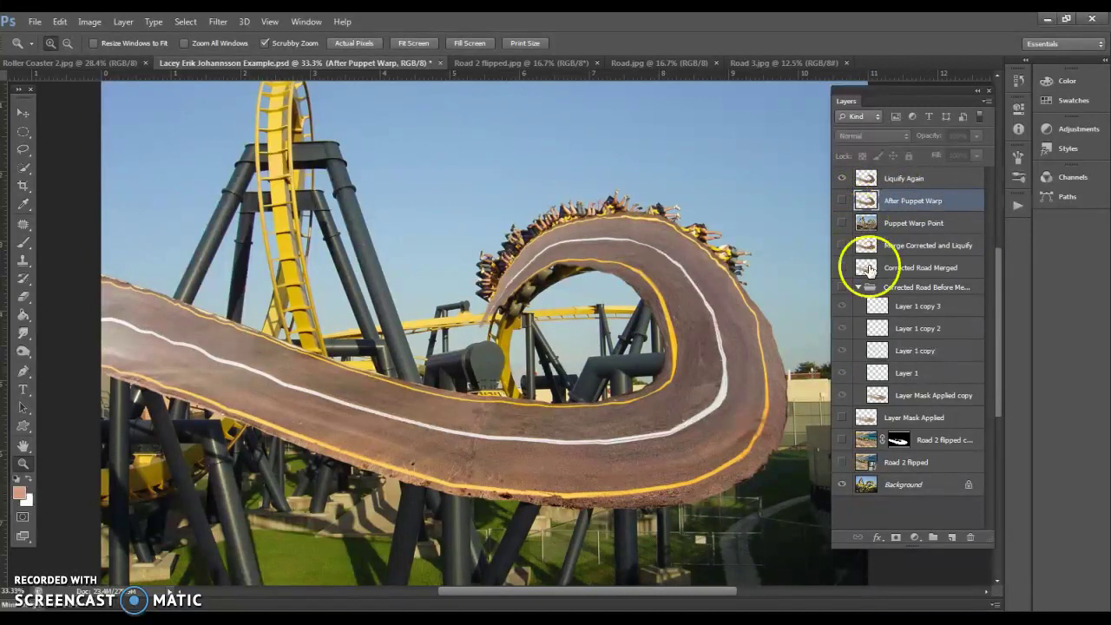
- Hide Liquify Again, view the corrected-road layer group briefly, and show only the Layer Mask Applied layer without the Background
{"action": "left_click", "coordinate": [841, 177]}
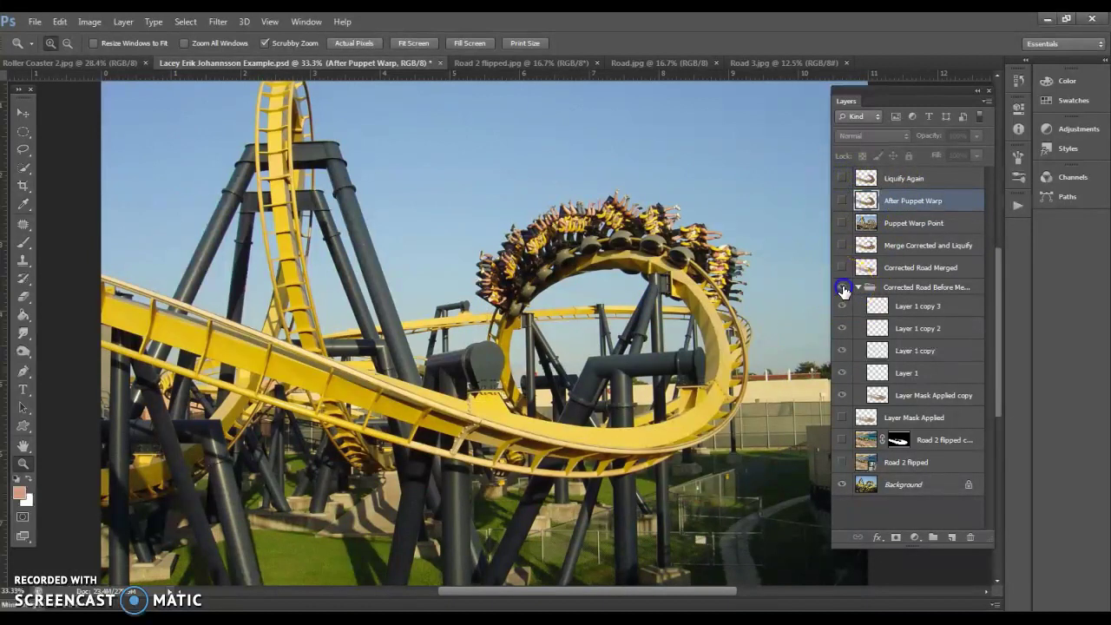
{"action": "left_click", "coordinate": [842, 287]}
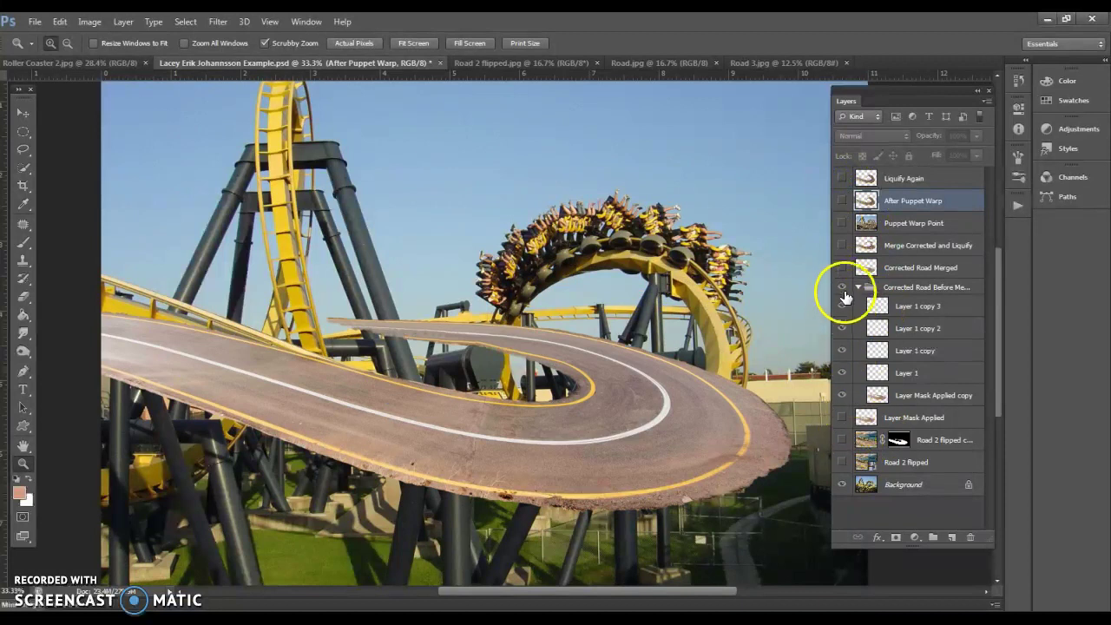
{"action": "left_click", "coordinate": [841, 287]}
{"action": "left_click", "coordinate": [840, 419]}
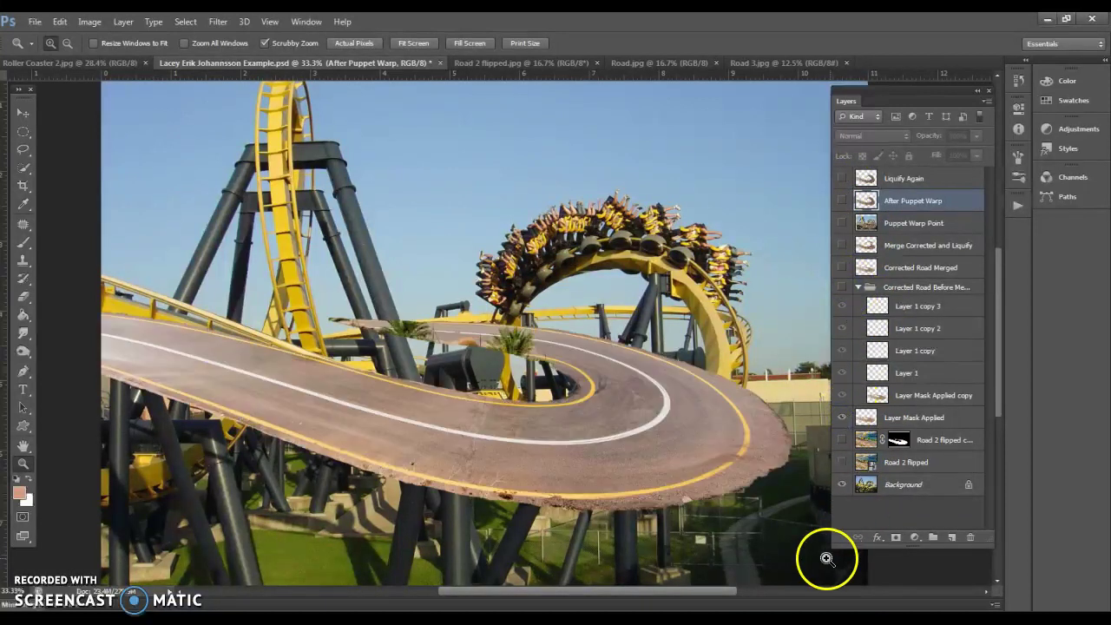
{"action": "left_click", "coordinate": [840, 484]}
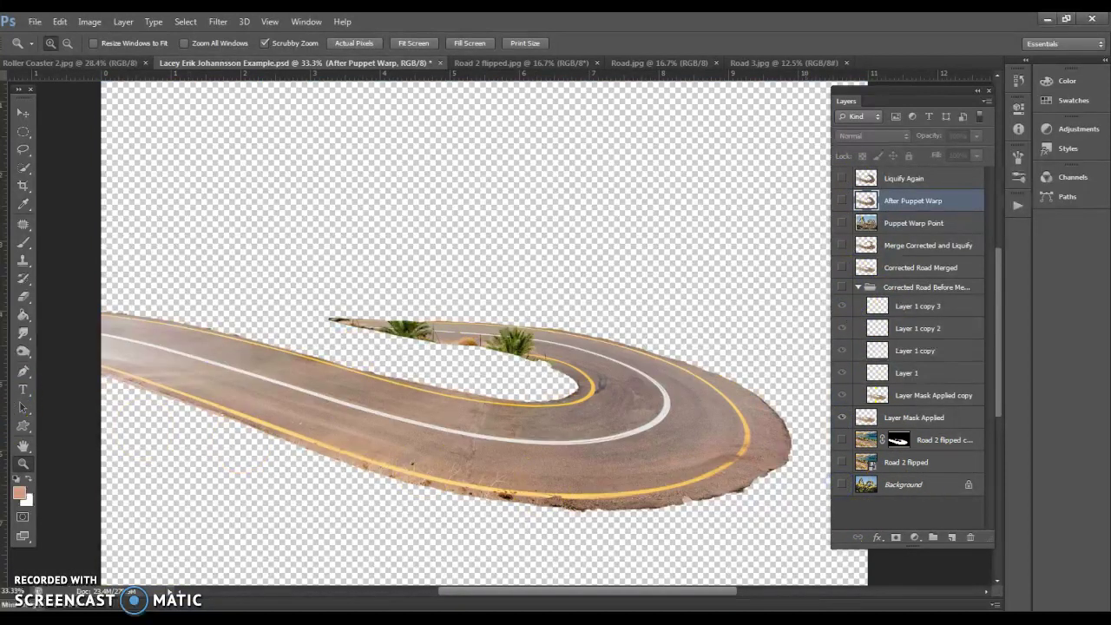
- Lasso the short dark post standing on the road's inner yellow line beside the palm
{"action": "left_click", "coordinate": [491, 315]}
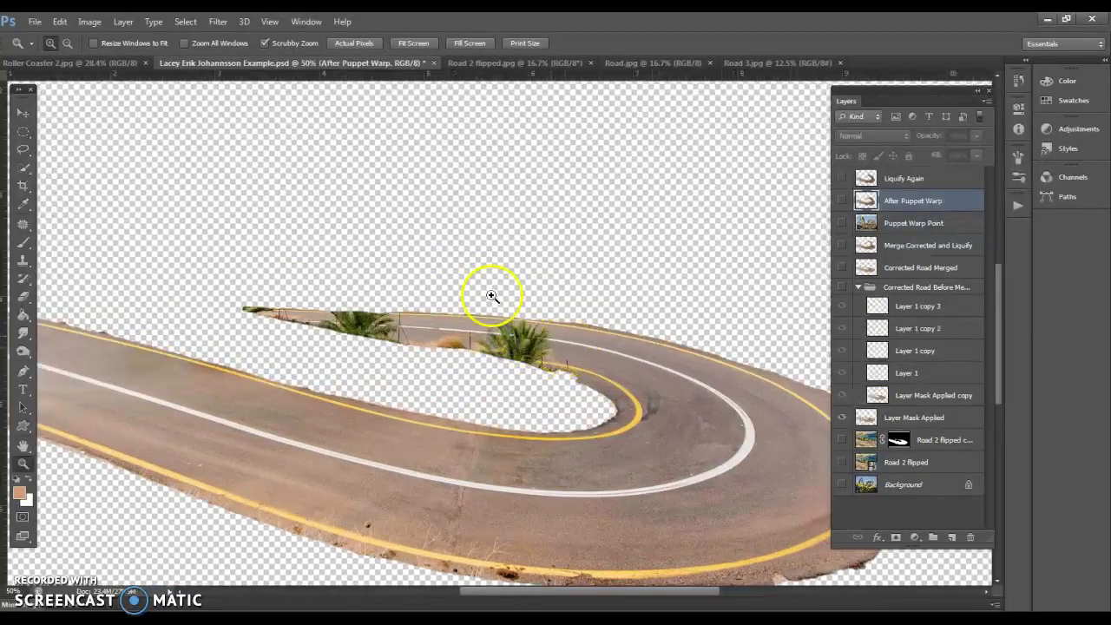
{"action": "left_click", "coordinate": [61, 21]}
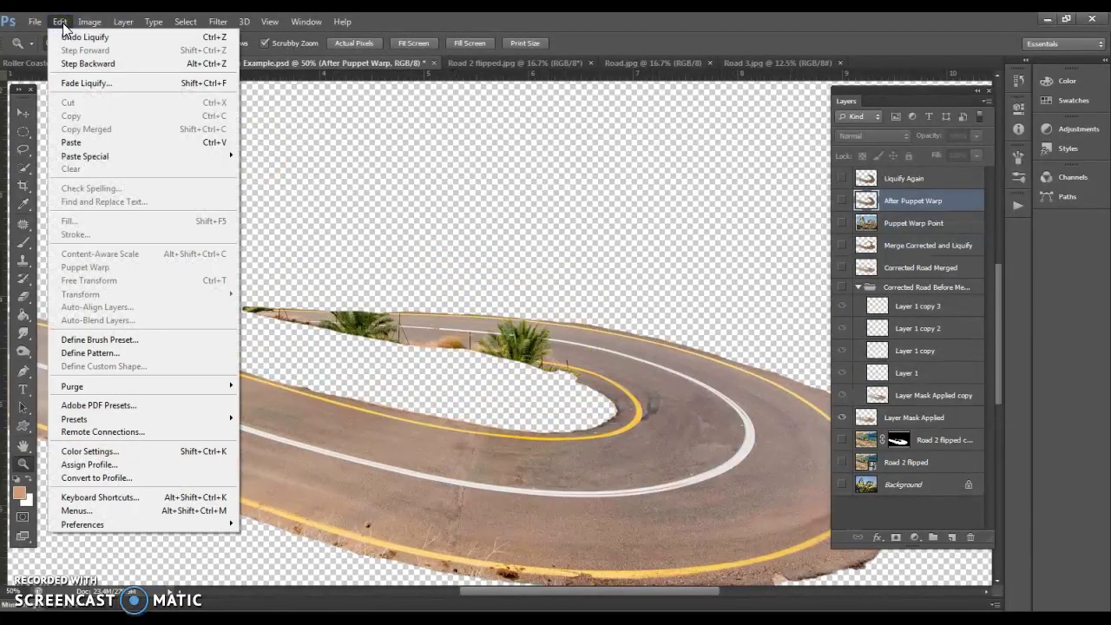
{"action": "left_click", "coordinate": [23, 149]}
{"action": "left_click", "coordinate": [23, 149]}
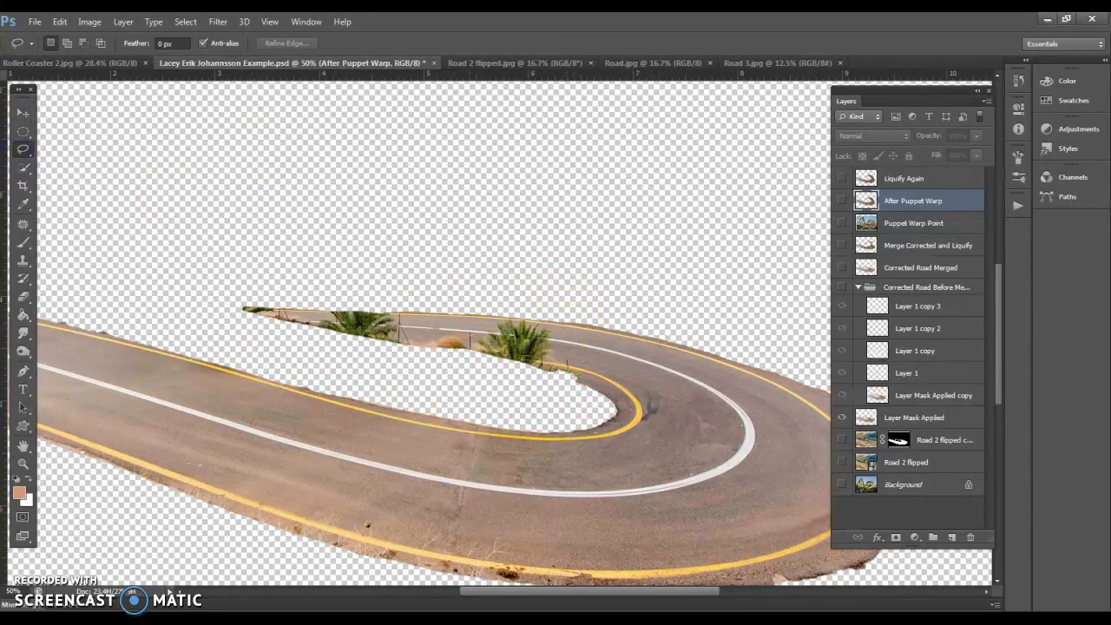
{"action": "left_click", "coordinate": [22, 462]}
{"action": "left_click_drag", "start_coordinate": [532, 343], "coordinate": [587, 366]}
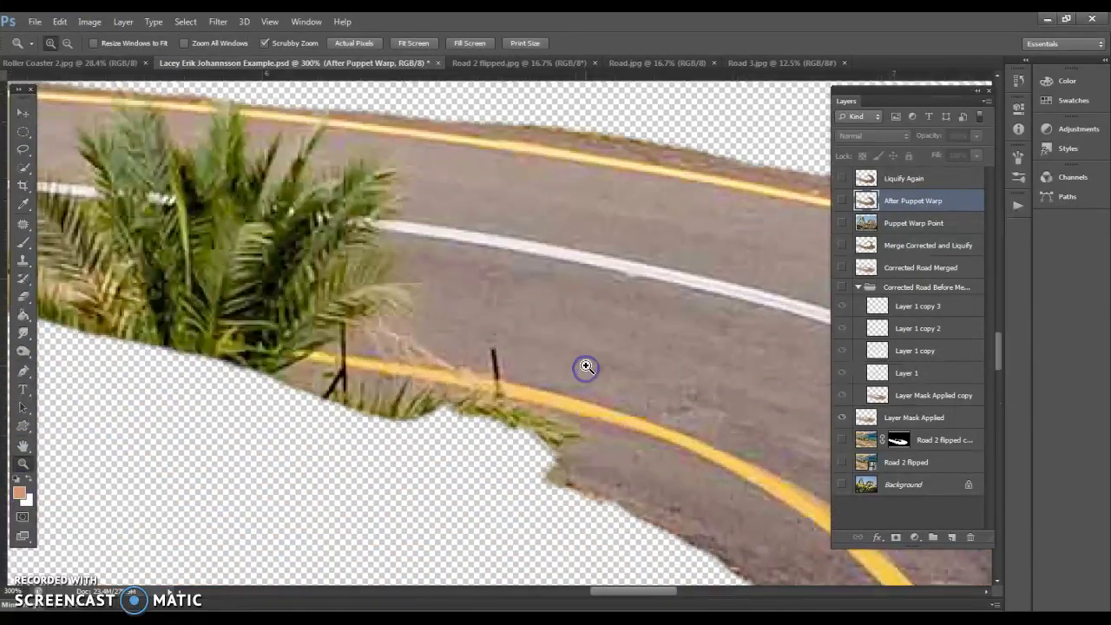
{"action": "left_click", "coordinate": [21, 149]}
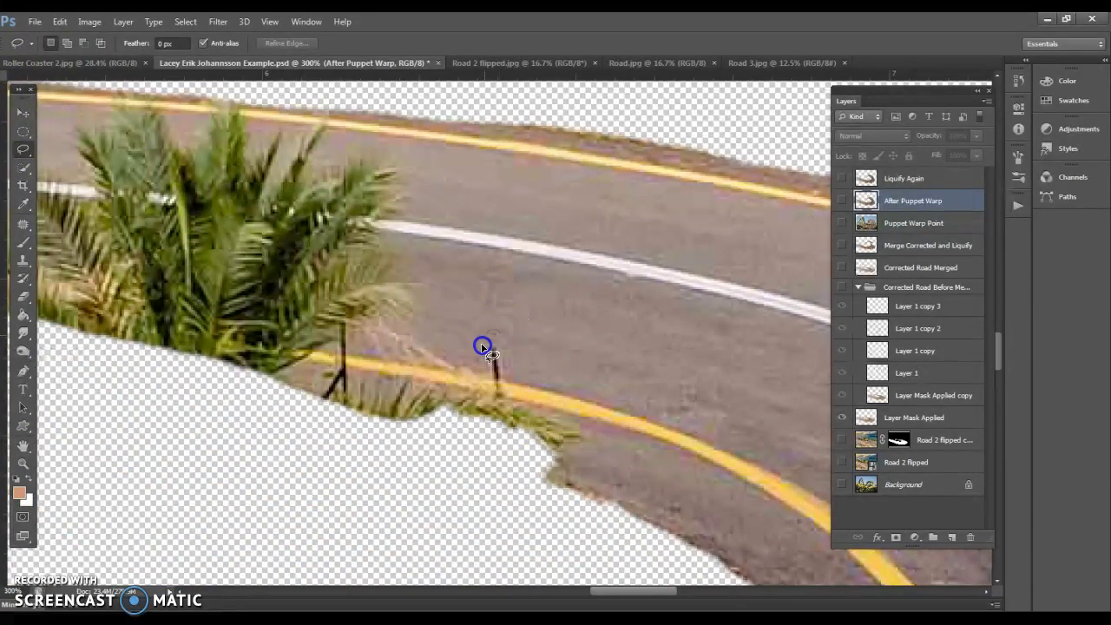
{"action": "left_click_drag", "start_coordinate": [501, 332], "coordinate": [500, 330]}
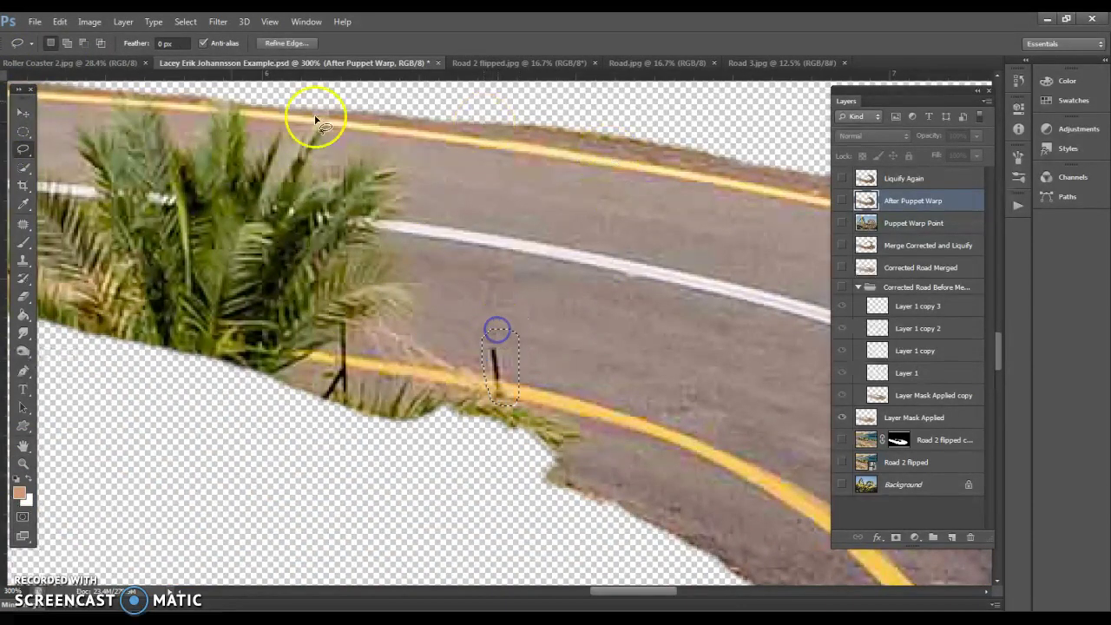
- Replace the lassoed post on the Layer Mask Applied layer with a Content-Aware fill and deselect
{"action": "left_click", "coordinate": [59, 22]}
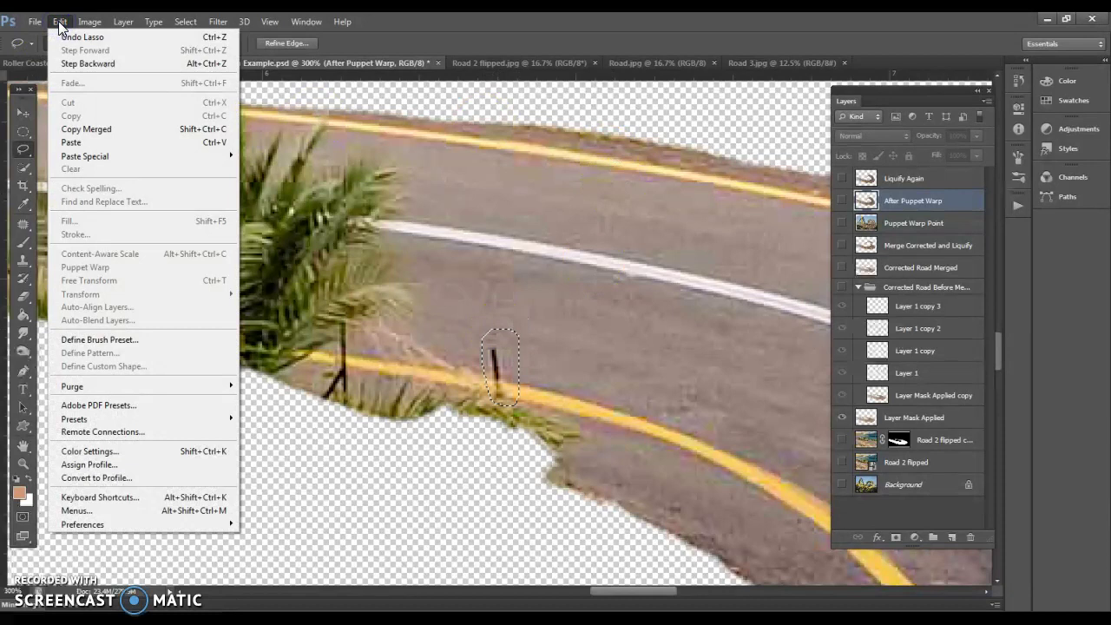
{"action": "left_click", "coordinate": [907, 419]}
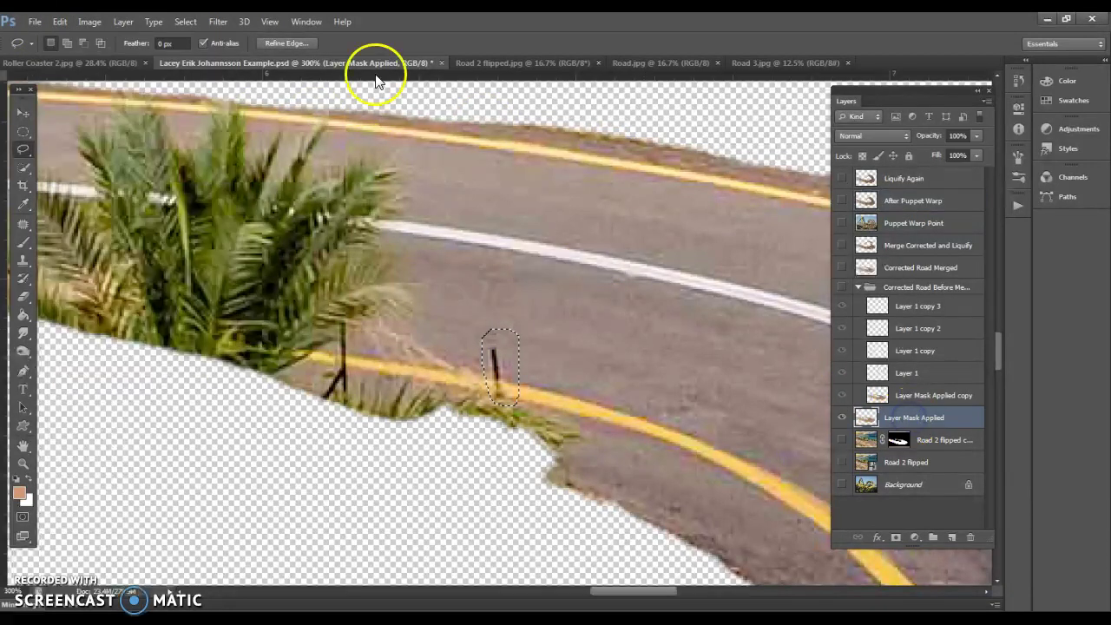
{"action": "left_click", "coordinate": [60, 22]}
{"action": "left_click", "coordinate": [63, 218]}
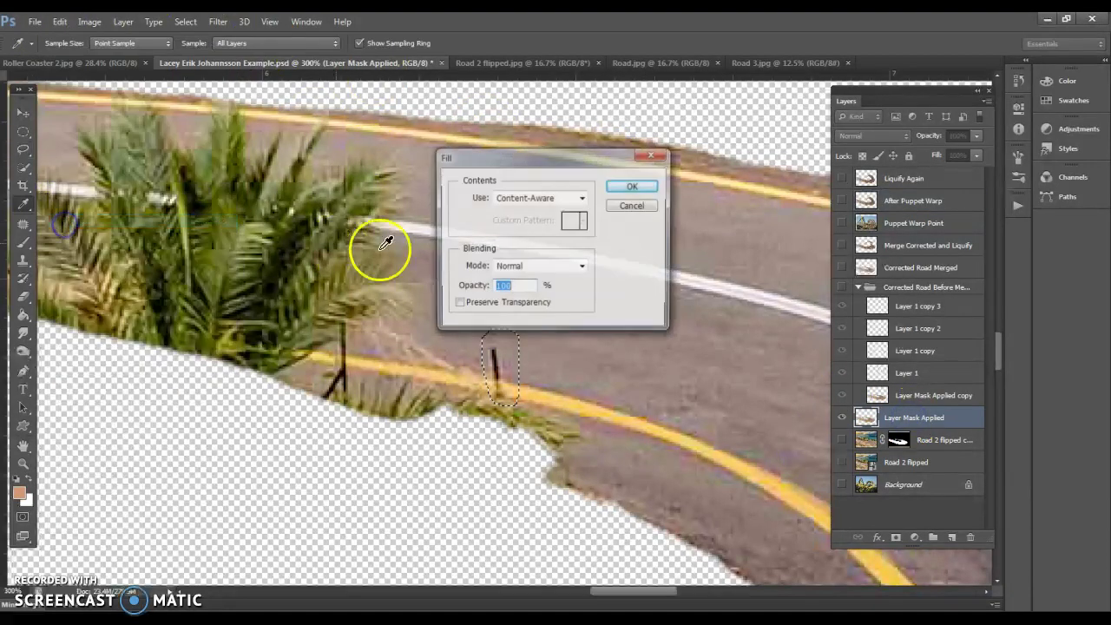
{"action": "left_click_drag", "start_coordinate": [621, 160], "coordinate": [751, 103]}
{"action": "left_click", "coordinate": [711, 140]}
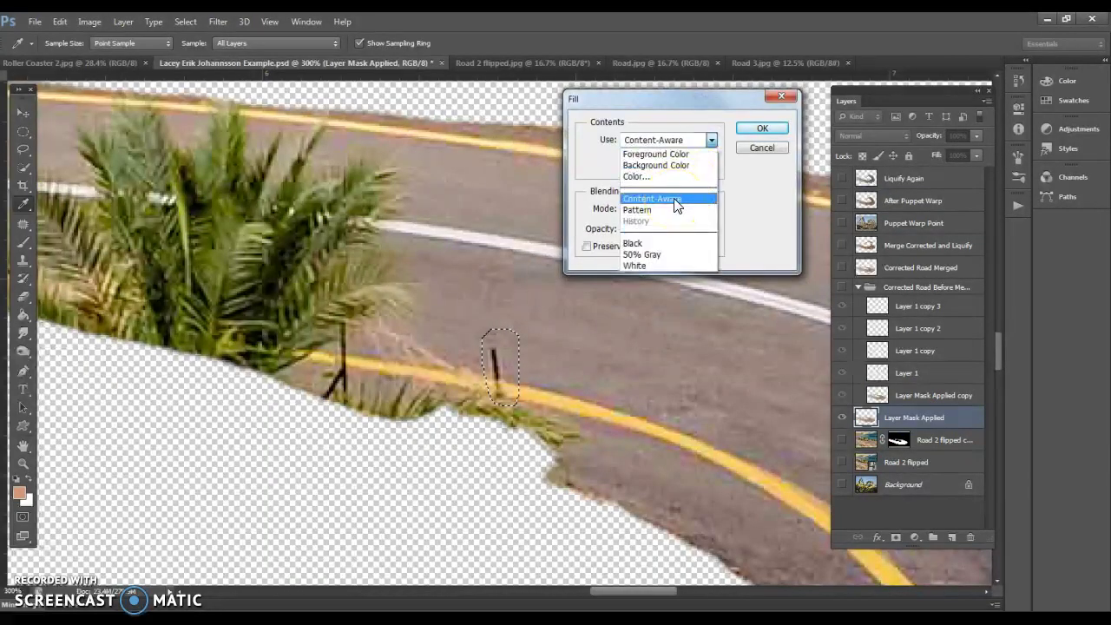
{"action": "left_click", "coordinate": [676, 199]}
{"action": "left_click", "coordinate": [779, 131]}
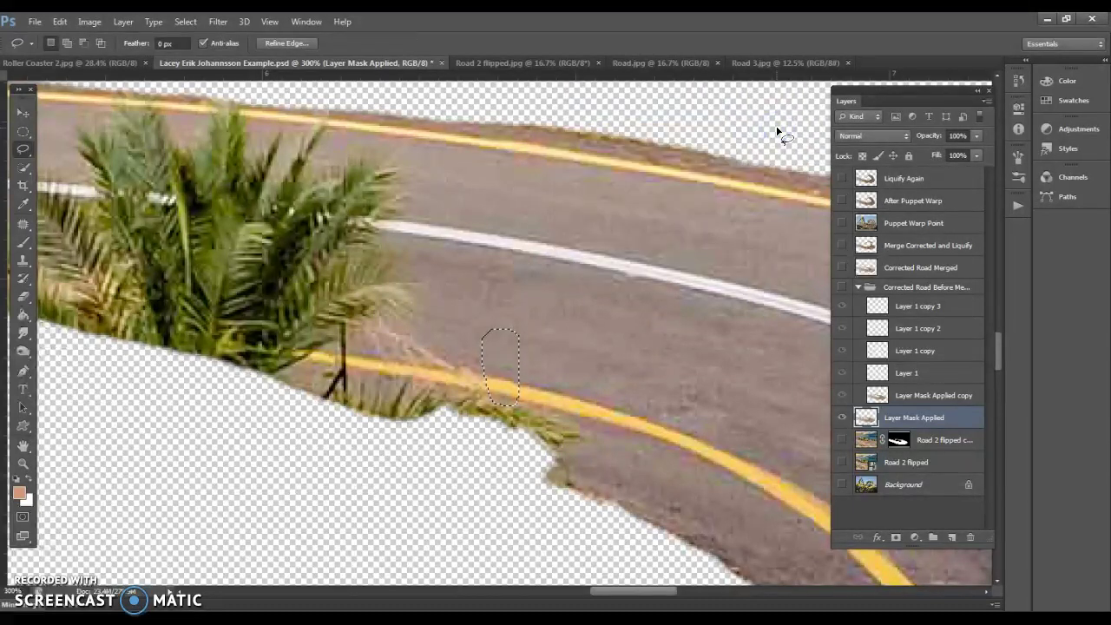
{"action": "left_click", "coordinate": [563, 347]}
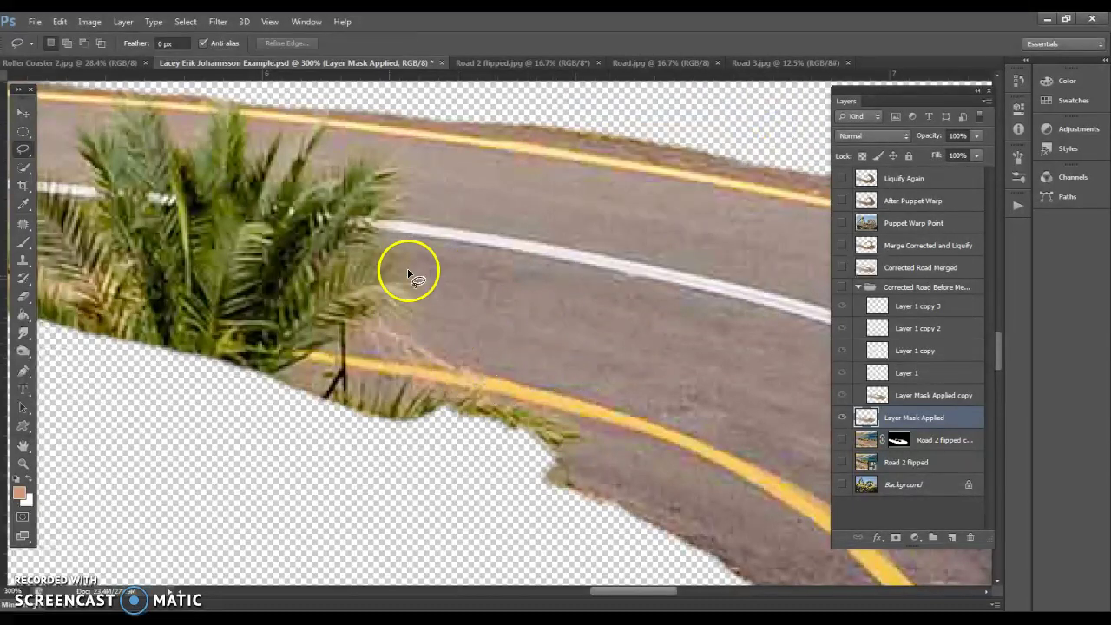
- Clone asphalt and white centre line over the palm fronds that overlap the road, using the Clone Stamp
{"action": "left_click", "coordinate": [22, 262]}
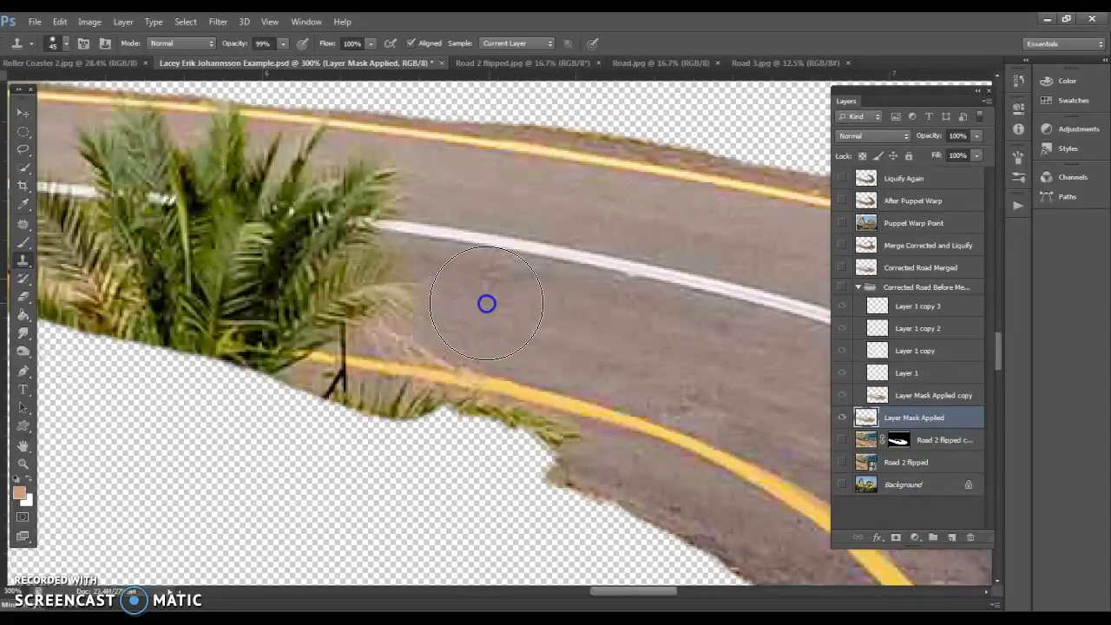
{"action": "left_click", "coordinate": [469, 292], "text": "alt"}
{"action": "left_click_drag", "start_coordinate": [373, 279], "coordinate": [360, 277]}
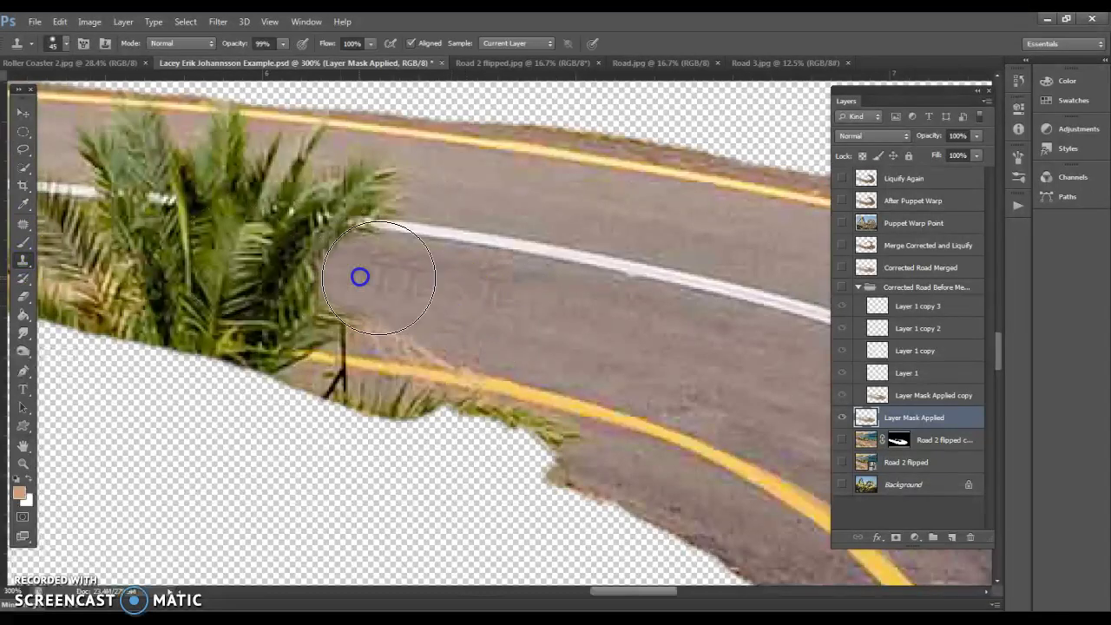
{"action": "left_click", "coordinate": [459, 318], "text": "alt"}
{"action": "left_click", "coordinate": [314, 299]}
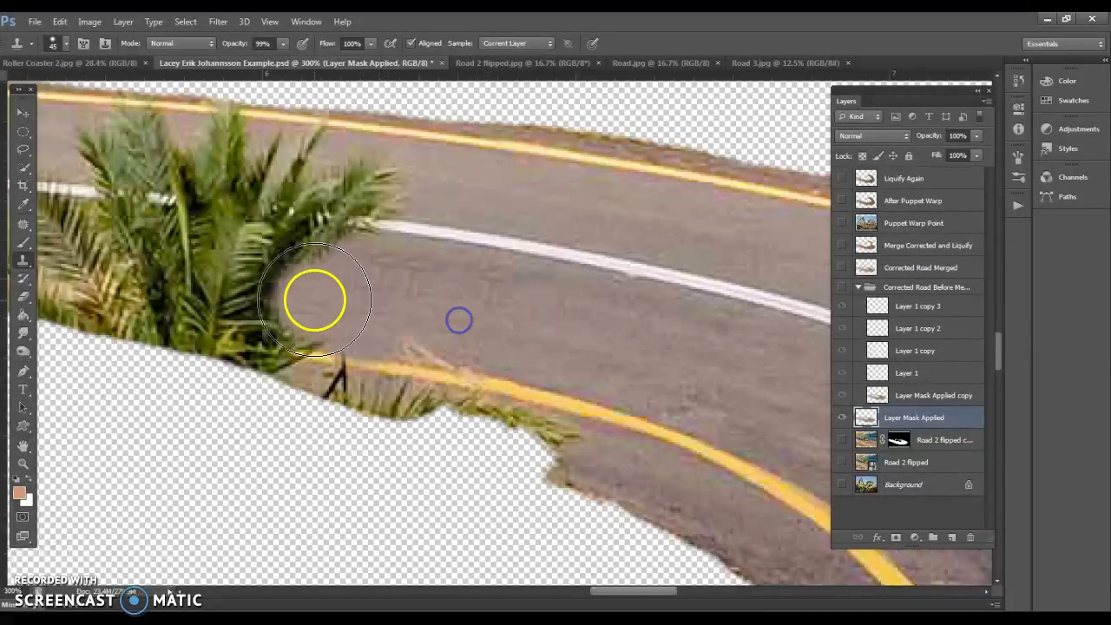
{"action": "left_click", "coordinate": [495, 242], "text": "alt"}
{"action": "left_click", "coordinate": [376, 218]}
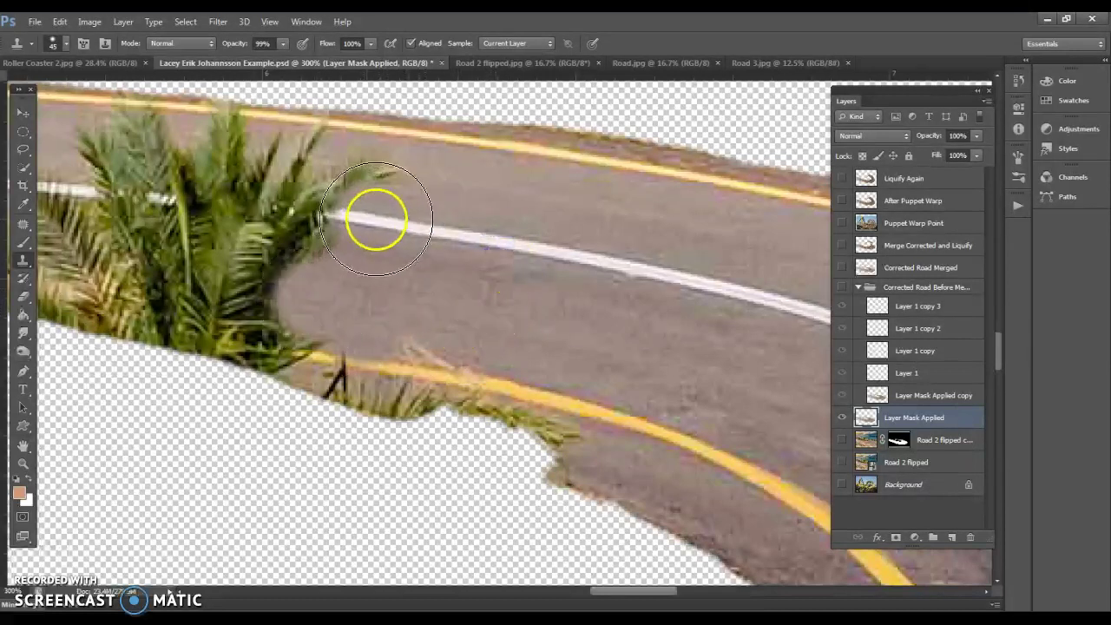
{"action": "left_click", "coordinate": [372, 223]}
- Collapse the corrected-road layer group and show Corrected Road Merged in place of Layer Mask Applied, with the whole road in view
{"action": "left_click", "coordinate": [23, 466]}
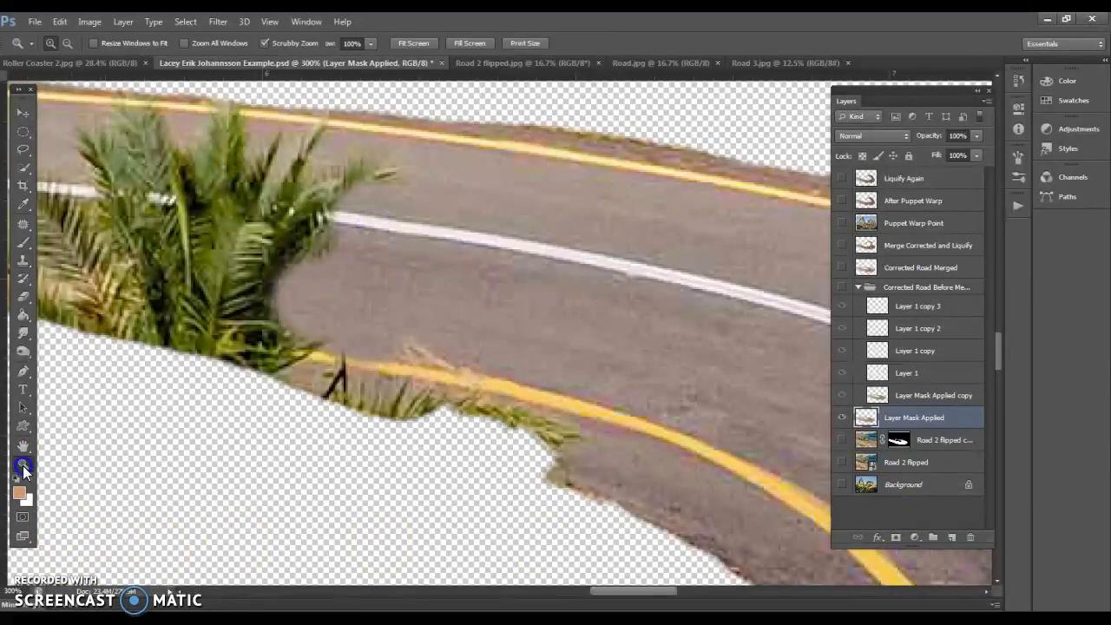
{"action": "left_click", "coordinate": [446, 389], "text": "alt"}
{"action": "left_click", "coordinate": [486, 379], "text": "alt"}
{"action": "left_click", "coordinate": [506, 383], "text": "alt"}
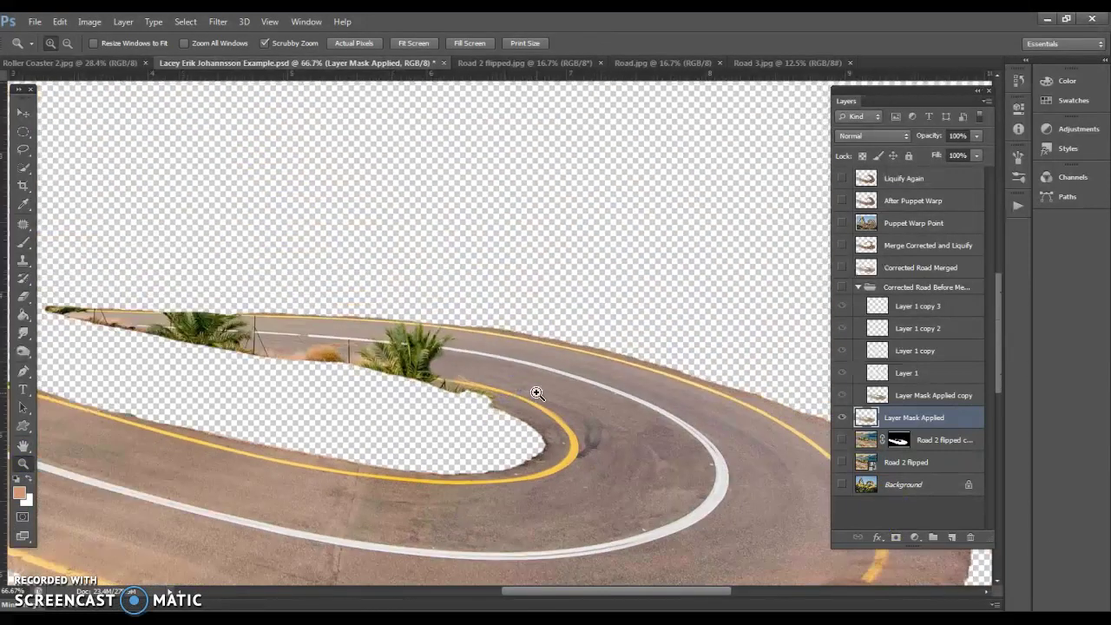
{"action": "left_click", "coordinate": [514, 367], "text": "alt"}
{"action": "left_click", "coordinate": [508, 375], "text": "alt"}
{"action": "left_click", "coordinate": [503, 377], "text": "alt"}
{"action": "left_click", "coordinate": [728, 384], "text": "alt"}
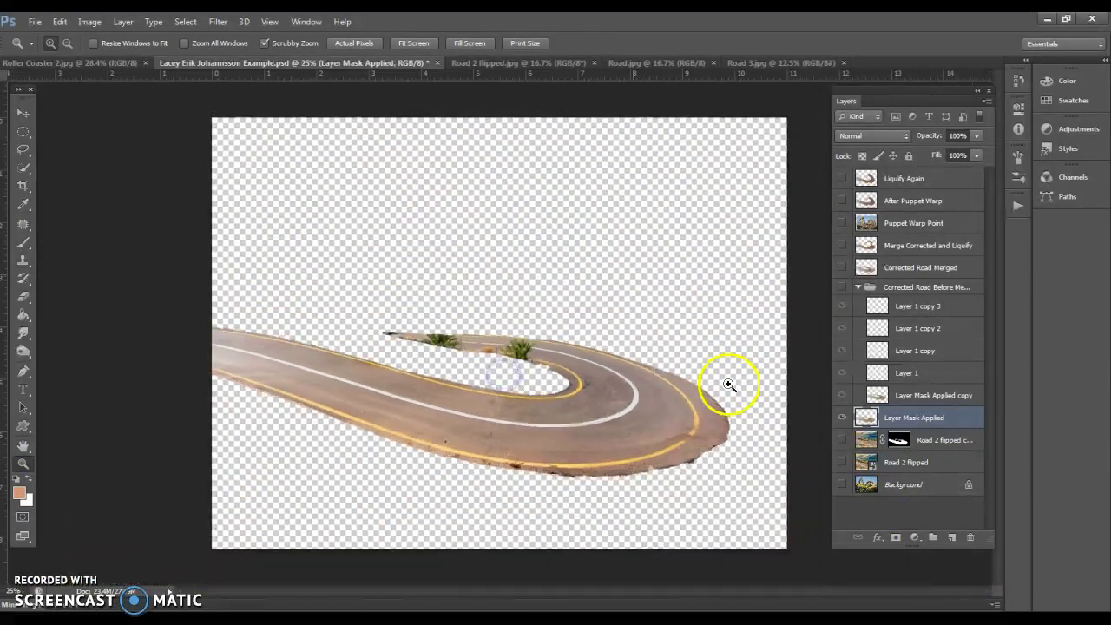
{"action": "left_click", "coordinate": [858, 287]}
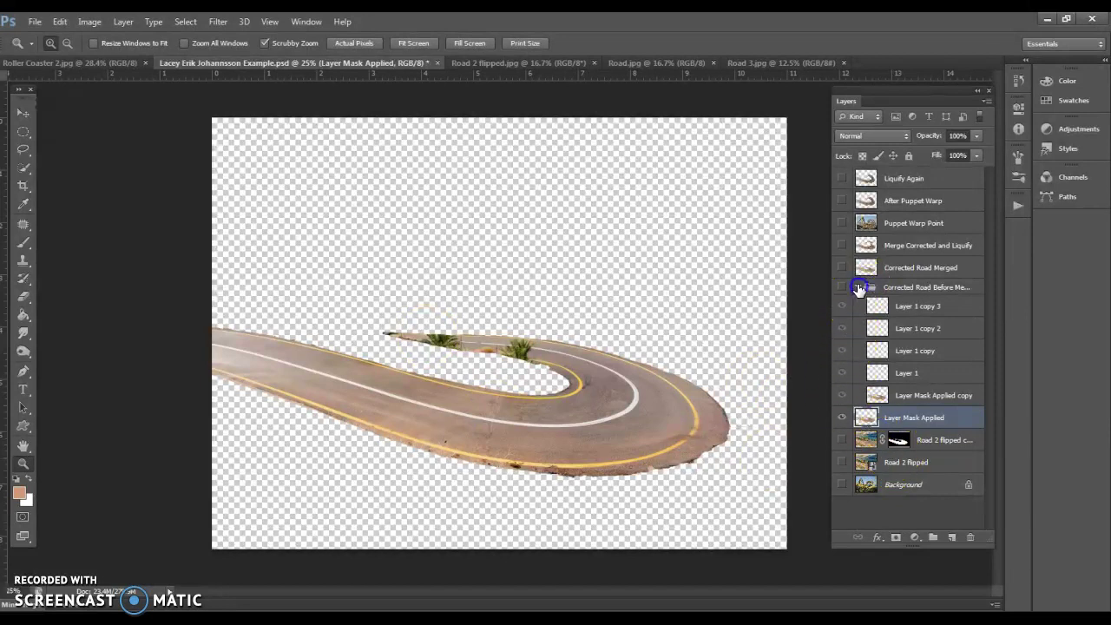
{"action": "left_click", "coordinate": [841, 267]}
{"action": "left_click", "coordinate": [841, 308]}
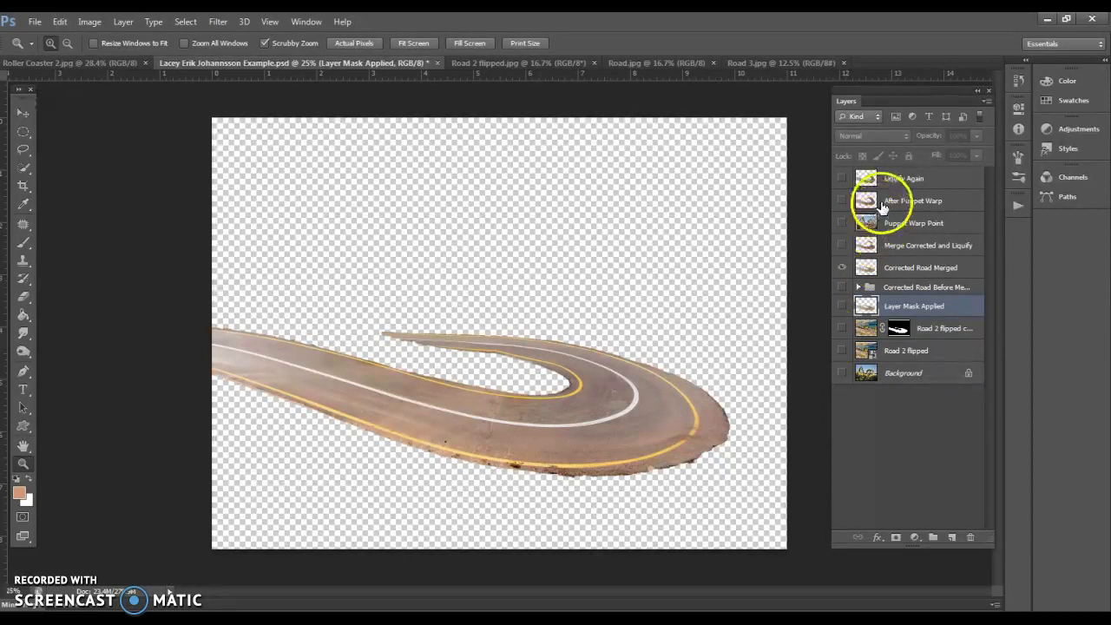
- Hide Corrected Road Merged and show the Liquify Again road over the Background
{"action": "left_click", "coordinate": [842, 268]}
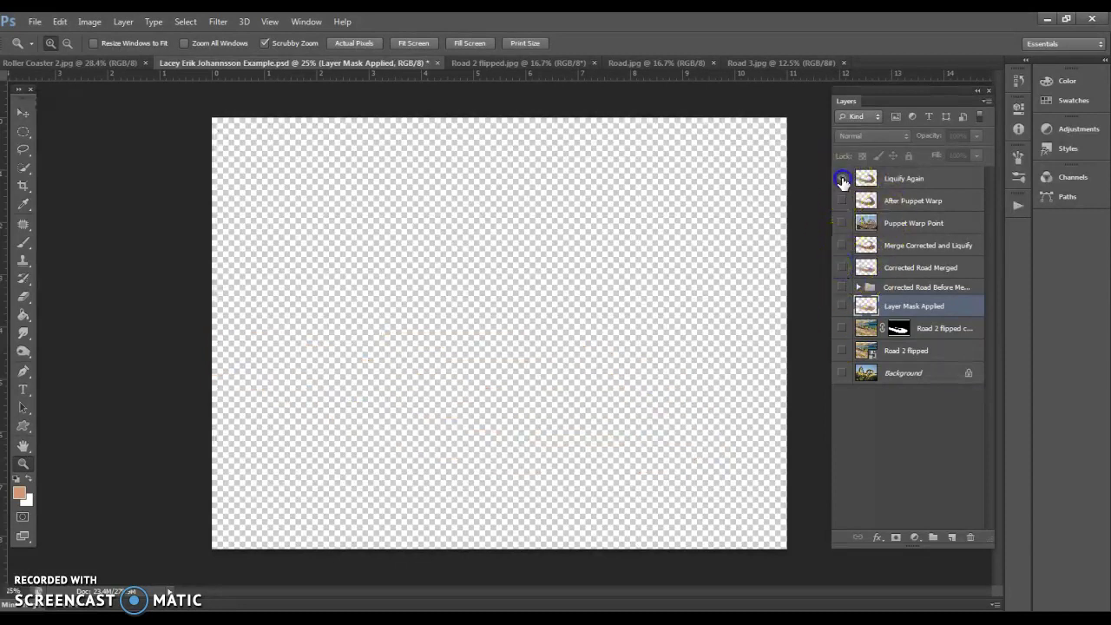
{"action": "left_click", "coordinate": [841, 178]}
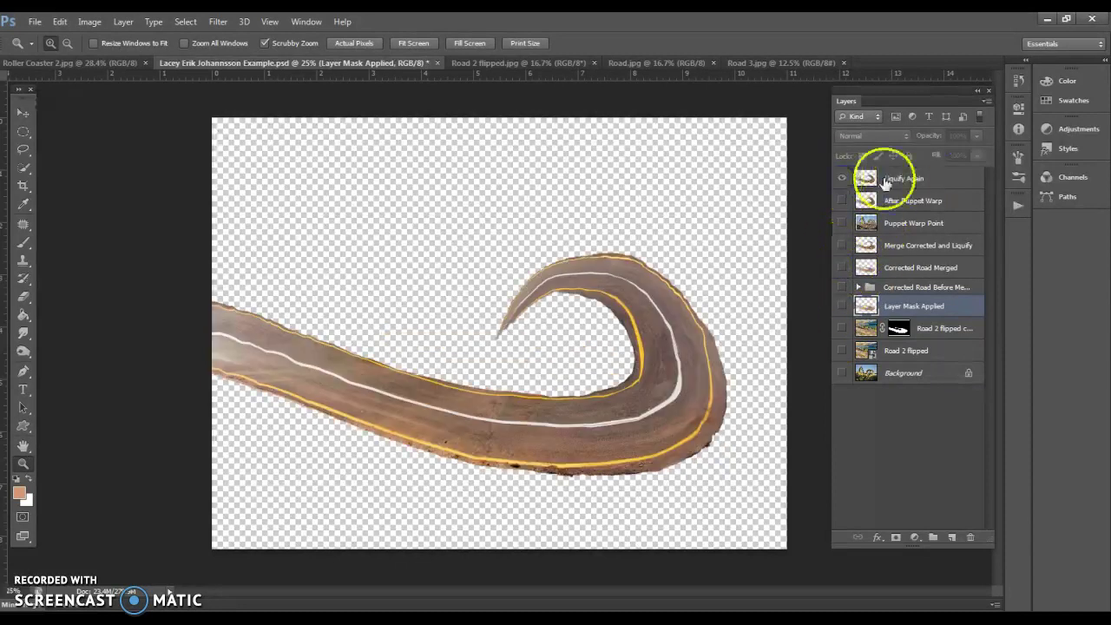
{"action": "left_click", "coordinate": [841, 373]}
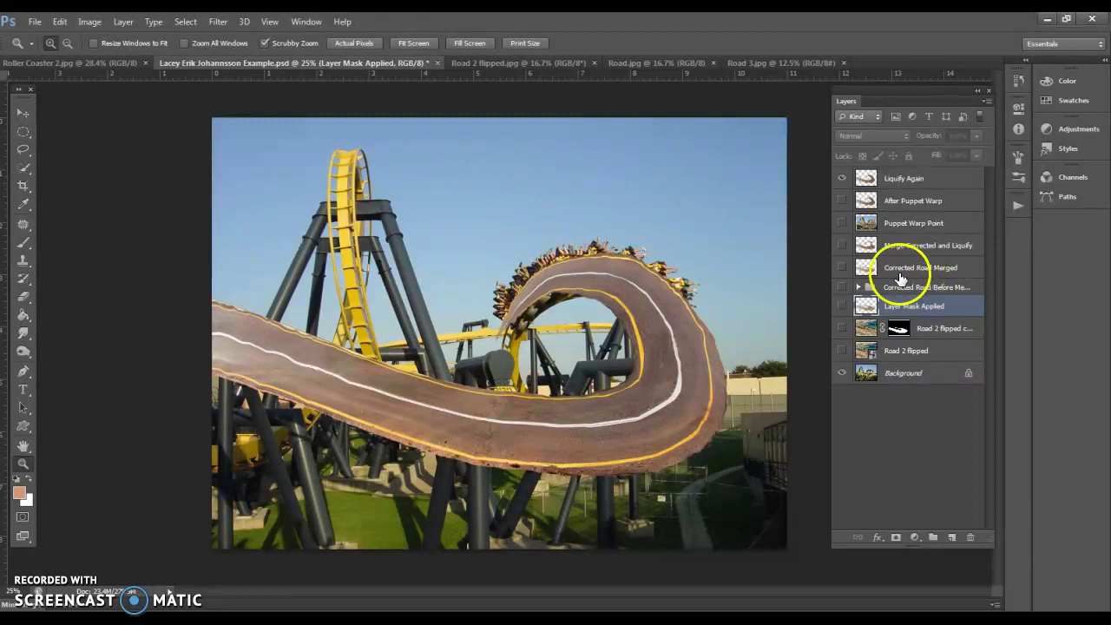
- Darken the road's edges and outer curve on the Liquify Again layer with the Burn tool, Midtones range at 39% exposure
{"action": "left_click", "coordinate": [23, 351]}
{"action": "left_click", "coordinate": [84, 364]}
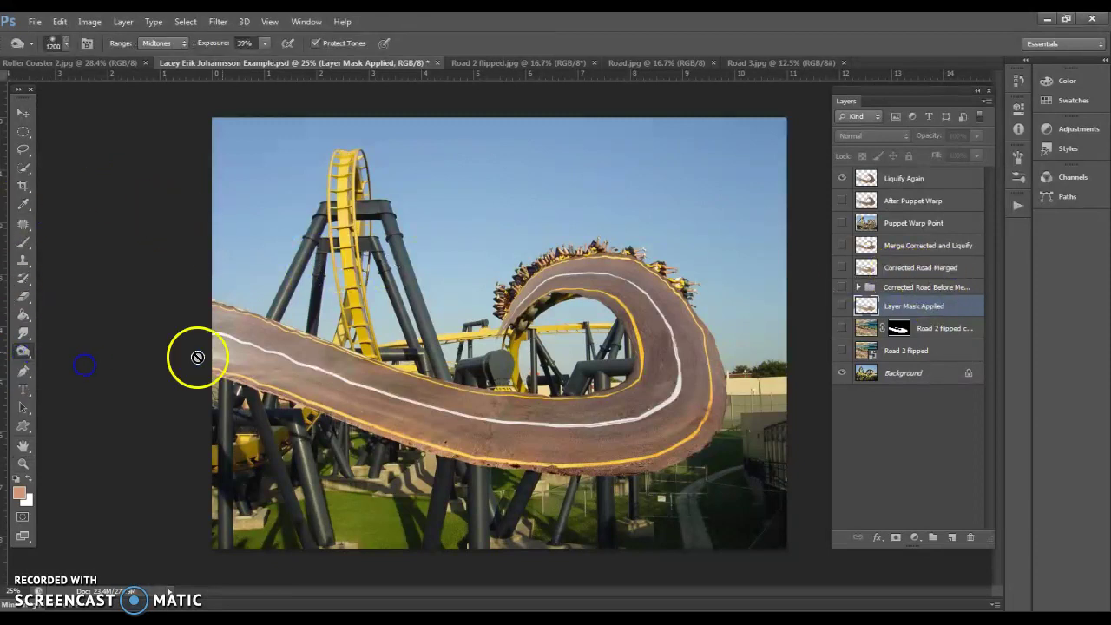
{"action": "left_click", "coordinate": [904, 181]}
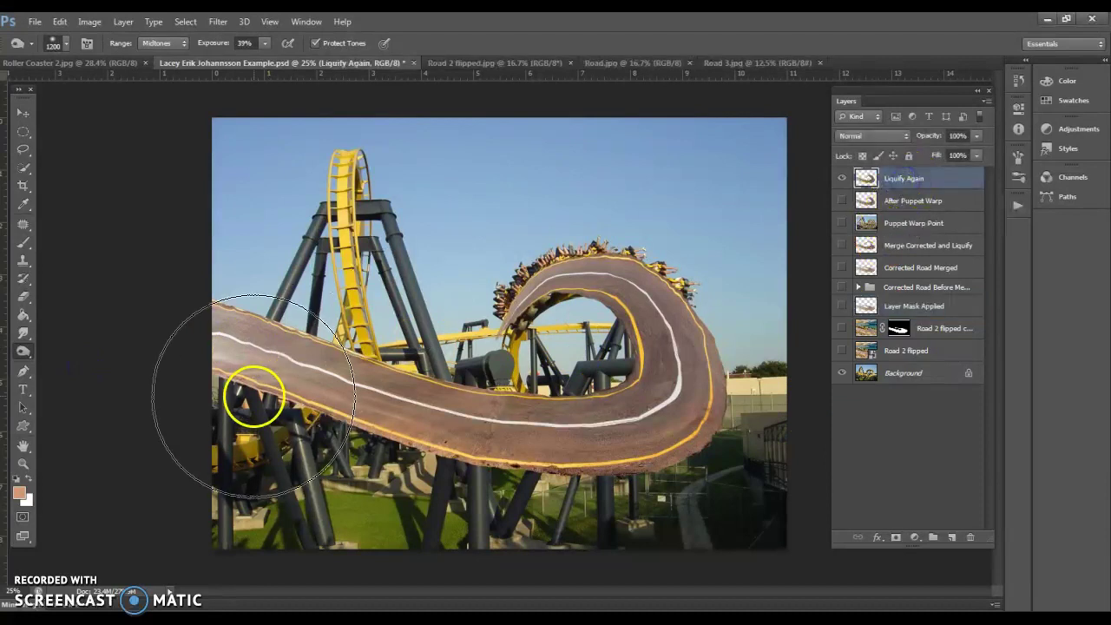
{"action": "mouse_move", "coordinate": [246, 322]}
{"action": "left_mouse_down"}
{"action": "mouse_move", "coordinate": [389, 367]}
{"action": "mouse_move", "coordinate": [260, 303]}
{"action": "left_mouse_up"}
{"action": "left_click", "coordinate": [260, 308]}
{"action": "mouse_move", "coordinate": [283, 228]}
{"action": "left_mouse_down"}
{"action": "mouse_move", "coordinate": [248, 347]}
{"action": "mouse_move", "coordinate": [595, 335]}
{"action": "mouse_move", "coordinate": [640, 402]}
{"action": "mouse_move", "coordinate": [664, 415]}
{"action": "mouse_move", "coordinate": [685, 404]}
{"action": "mouse_move", "coordinate": [647, 395]}
{"action": "left_mouse_up"}
{"action": "mouse_move", "coordinate": [745, 424]}
{"action": "left_mouse_down"}
{"action": "mouse_move", "coordinate": [685, 417]}
{"action": "mouse_move", "coordinate": [651, 392]}
{"action": "mouse_move", "coordinate": [635, 411]}
{"action": "mouse_move", "coordinate": [639, 286]}
{"action": "mouse_move", "coordinate": [677, 269]}
{"action": "left_mouse_up"}
- Brighten the top of the road's loop with the Dodge tool, Highlights range at 10% exposure
{"action": "left_click", "coordinate": [19, 353]}
{"action": "left_click", "coordinate": [80, 348]}
{"action": "left_click", "coordinate": [490, 280]}
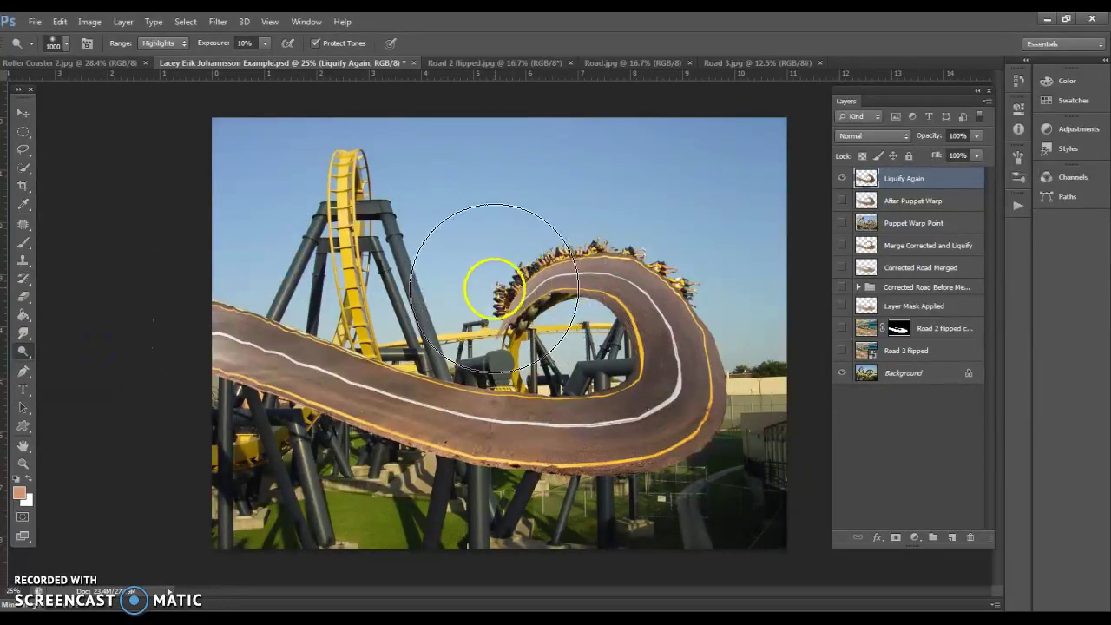
{"action": "left_click", "coordinate": [580, 253]}
{"action": "left_click", "coordinate": [605, 251]}
{"action": "left_click", "coordinate": [630, 251]}
{"action": "left_click", "coordinate": [509, 278]}
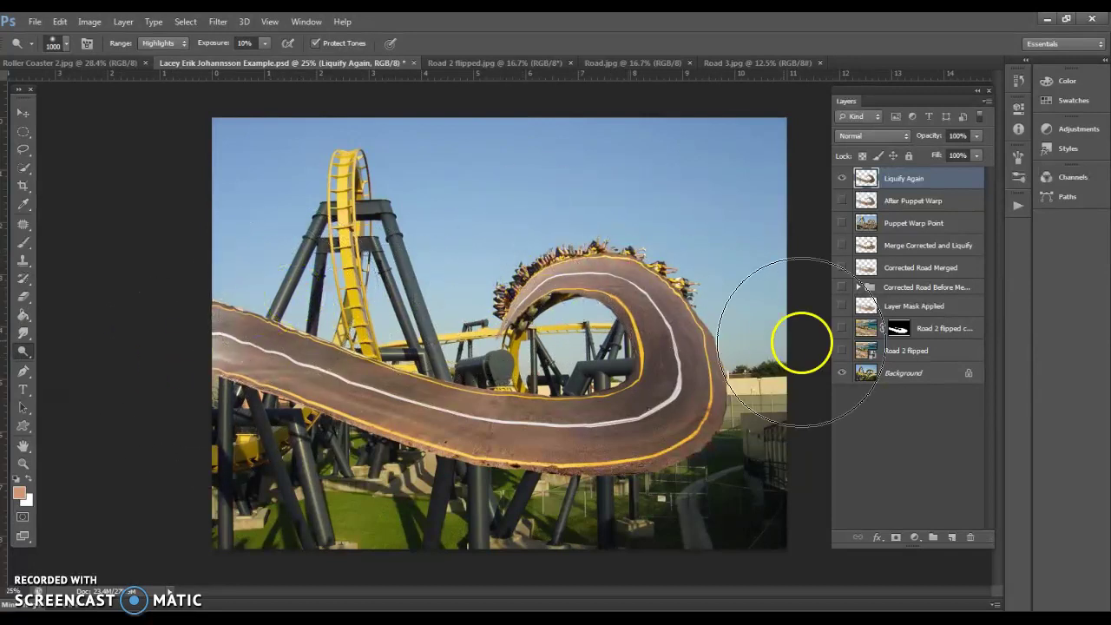
- Compare the finished road with the original coaster track by toggling the Liquify Again layer's visibility
{"action": "left_click", "coordinate": [840, 183]}
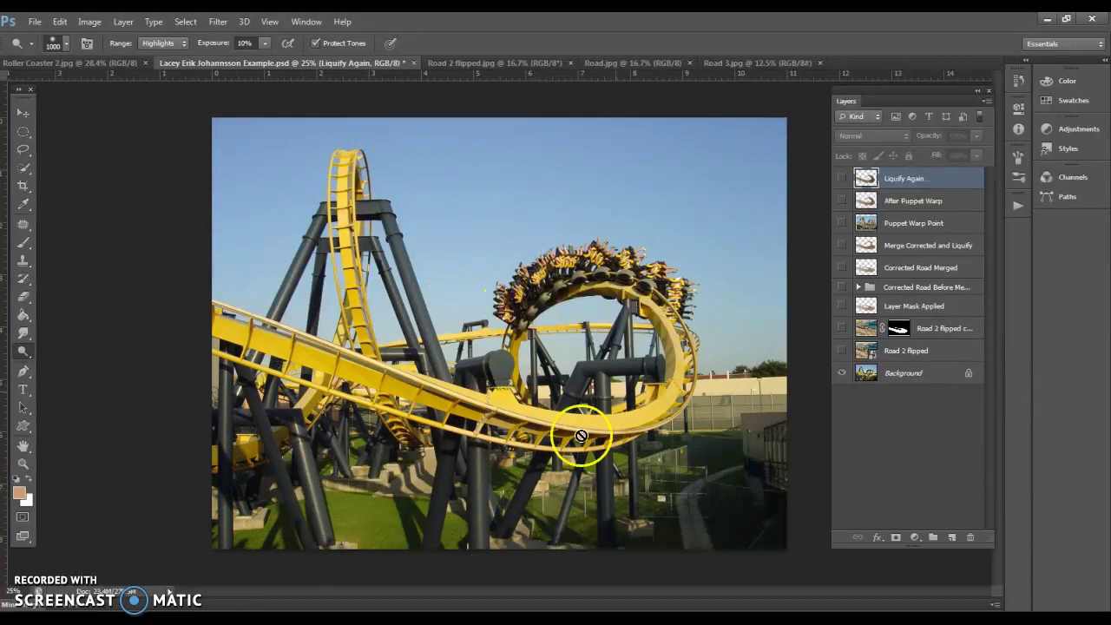
{"action": "left_click", "coordinate": [842, 178]}
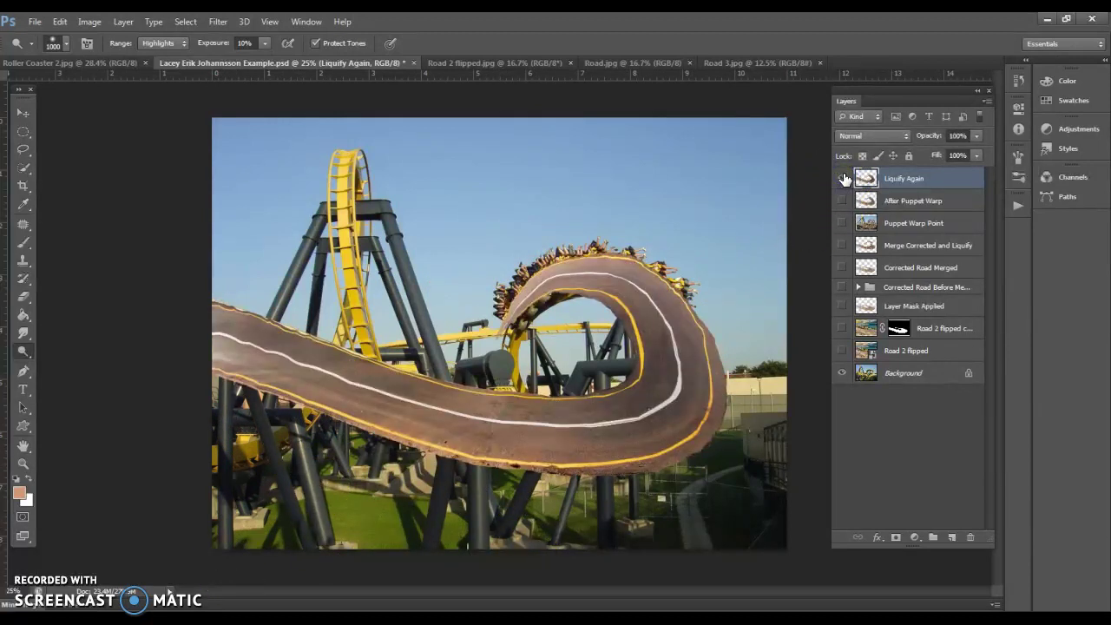
{"action": "left_click", "coordinate": [842, 178]}
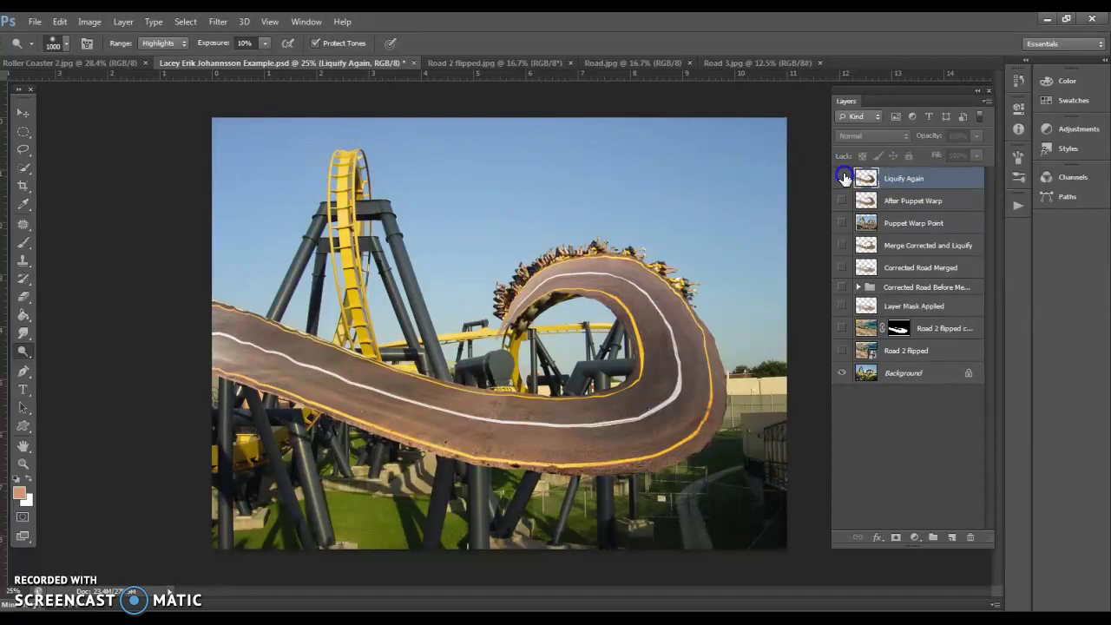